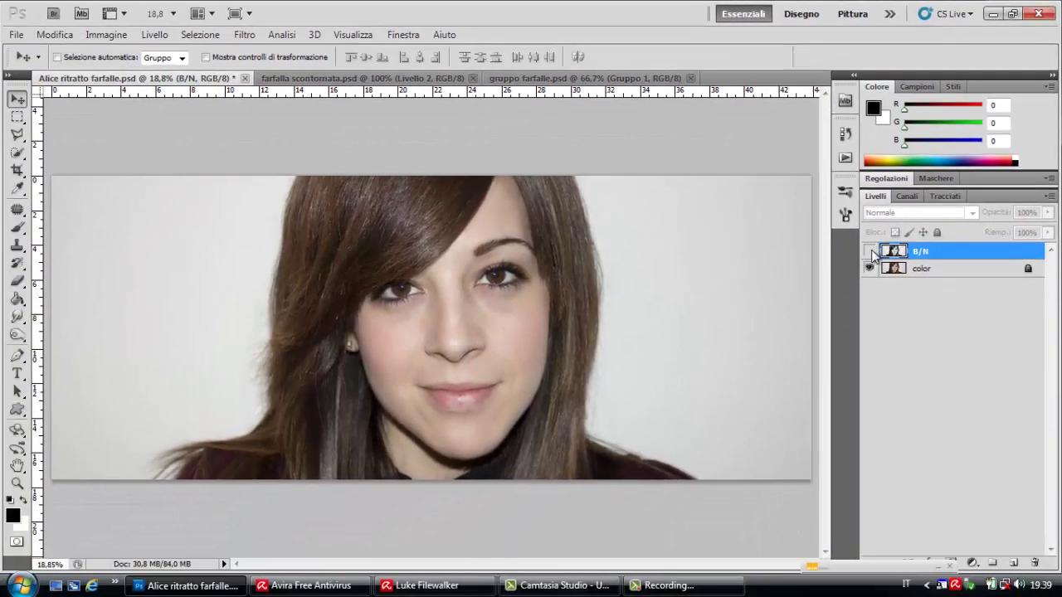
Step: Show the black-and-white B/N layer over the portrait
{"action": "left_click", "coordinate": [869, 251]}
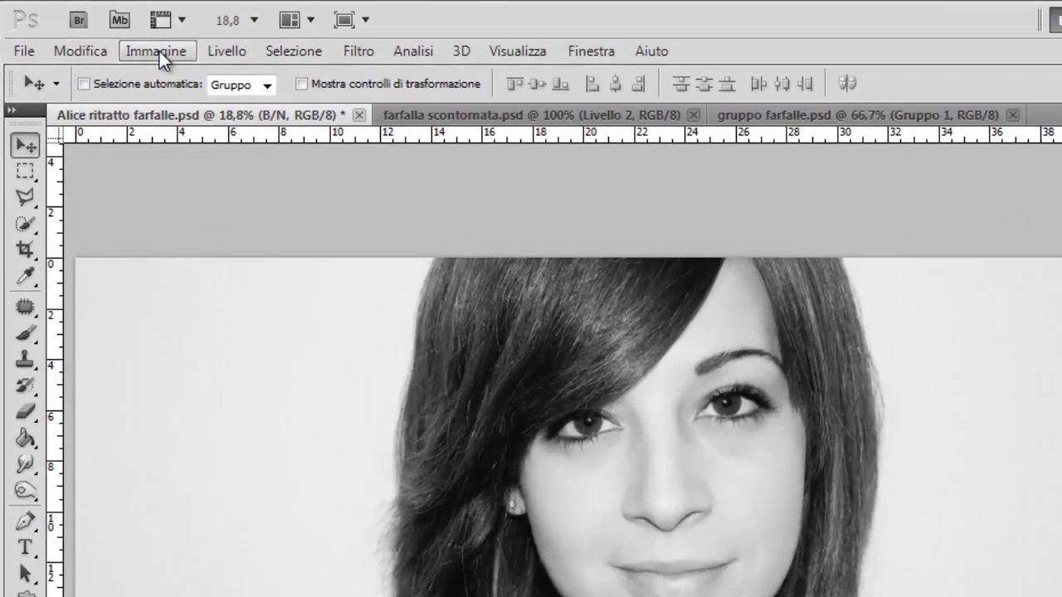
{"action": "left_click", "coordinate": [159, 51]}
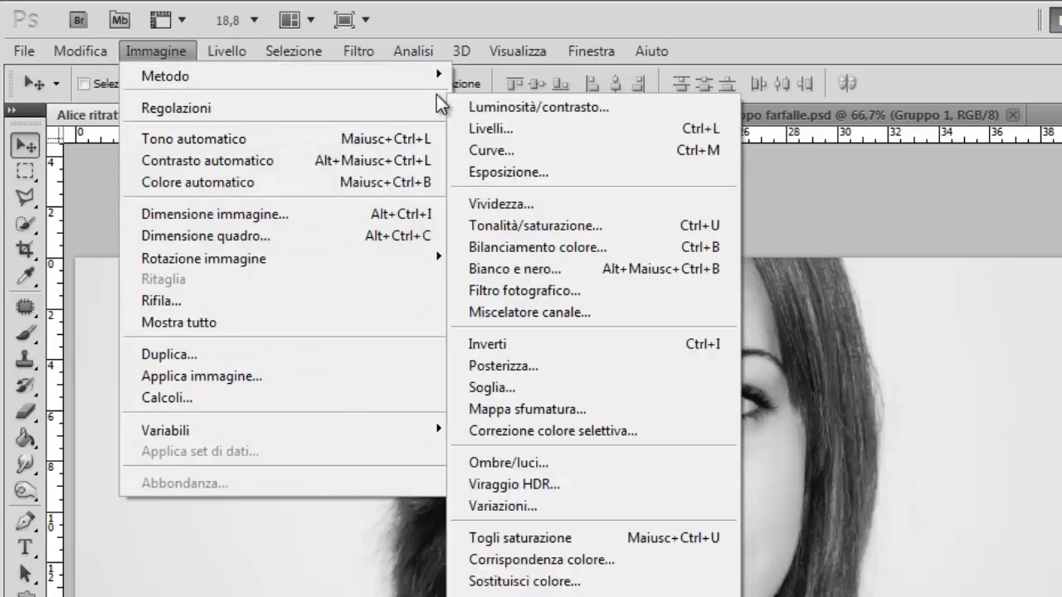
{"action": "mouse_move", "coordinate": [135, 82]}
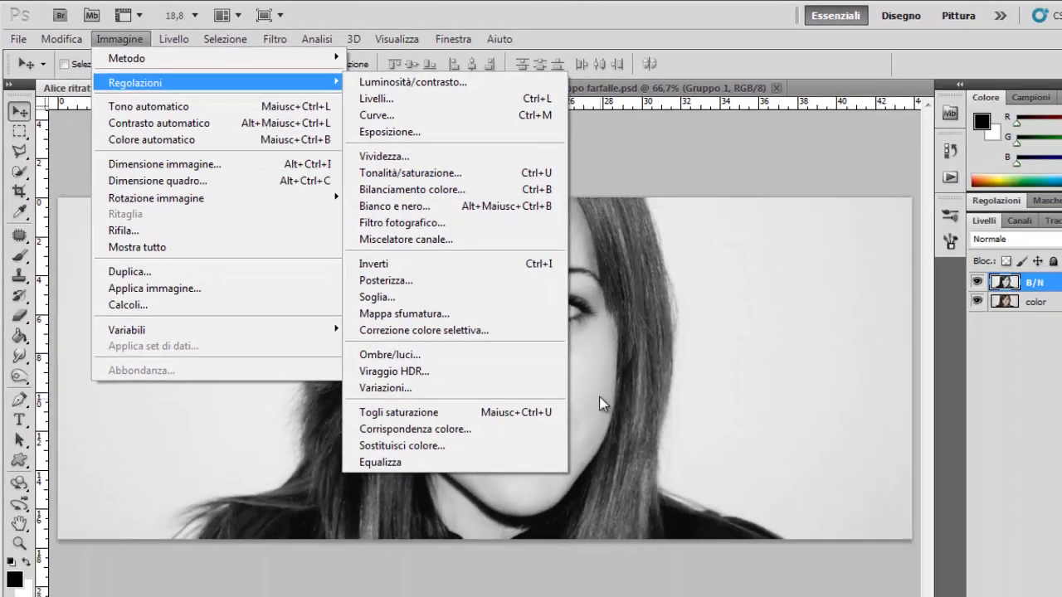
{"action": "left_click", "coordinate": [749, 382]}
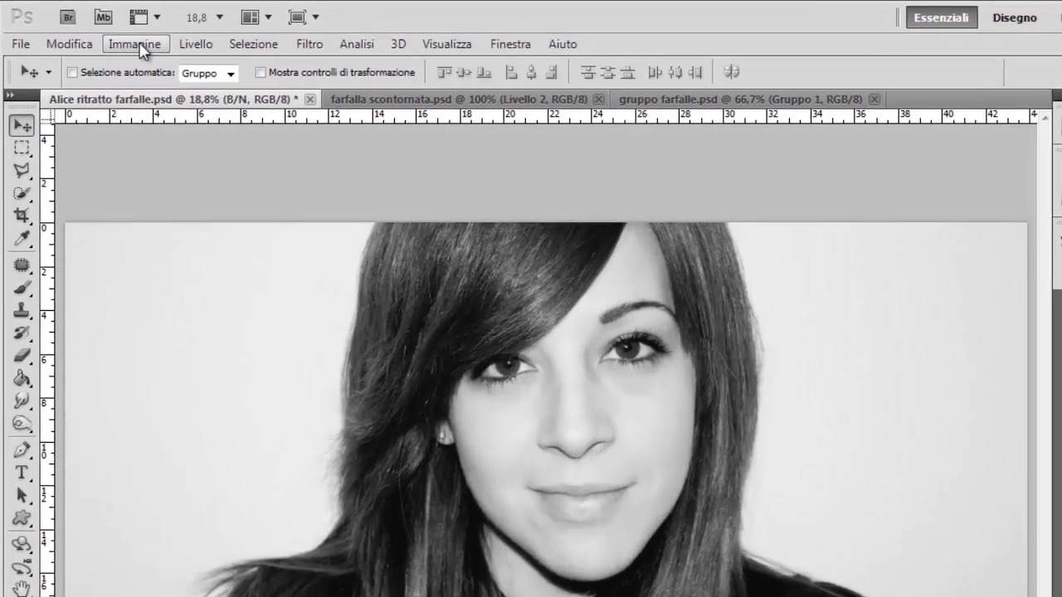
Step: Preview Luminosità/contrasto, then reset brightness to 0 and confirm with OK
{"action": "left_click", "coordinate": [137, 47]}
{"action": "mouse_move", "coordinate": [249, 99]}
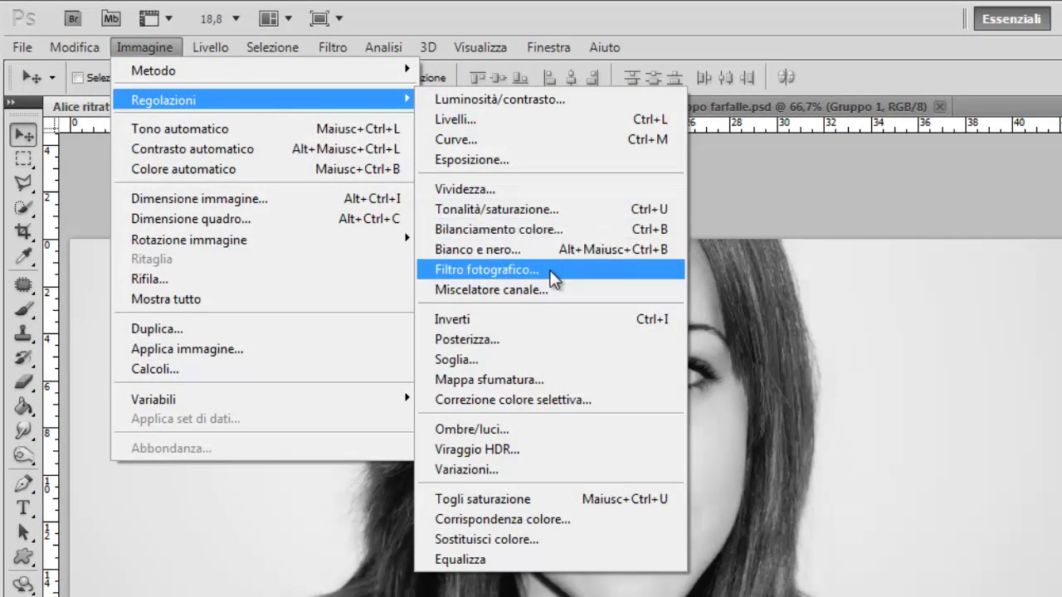
{"action": "left_click", "coordinate": [507, 100]}
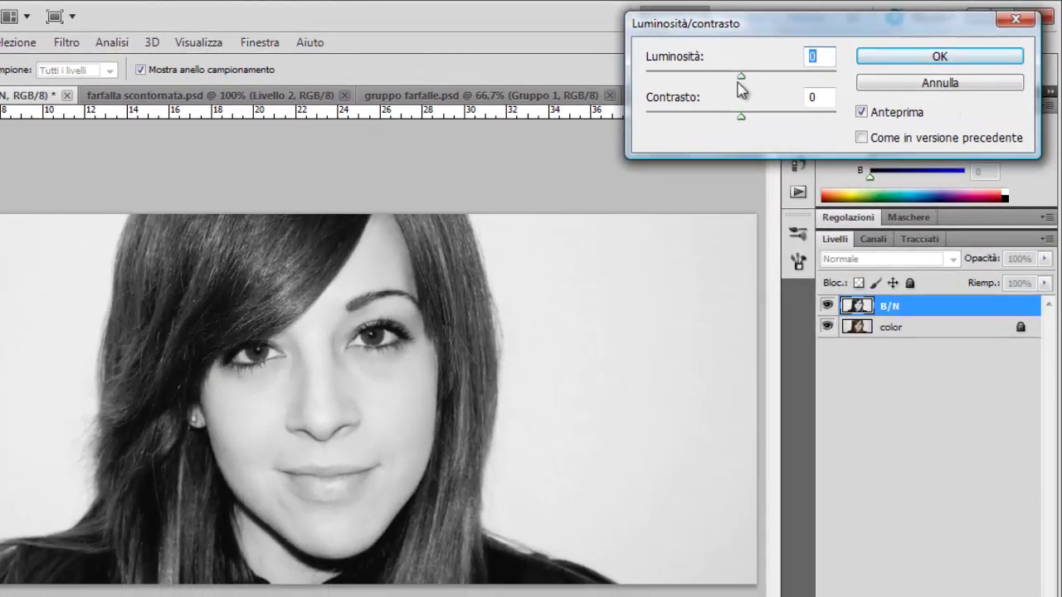
{"action": "mouse_move", "coordinate": [742, 74]}
{"action": "left_mouse_down"}
{"action": "mouse_move", "coordinate": [773, 74]}
{"action": "mouse_move", "coordinate": [739, 83]}
{"action": "left_mouse_up"}
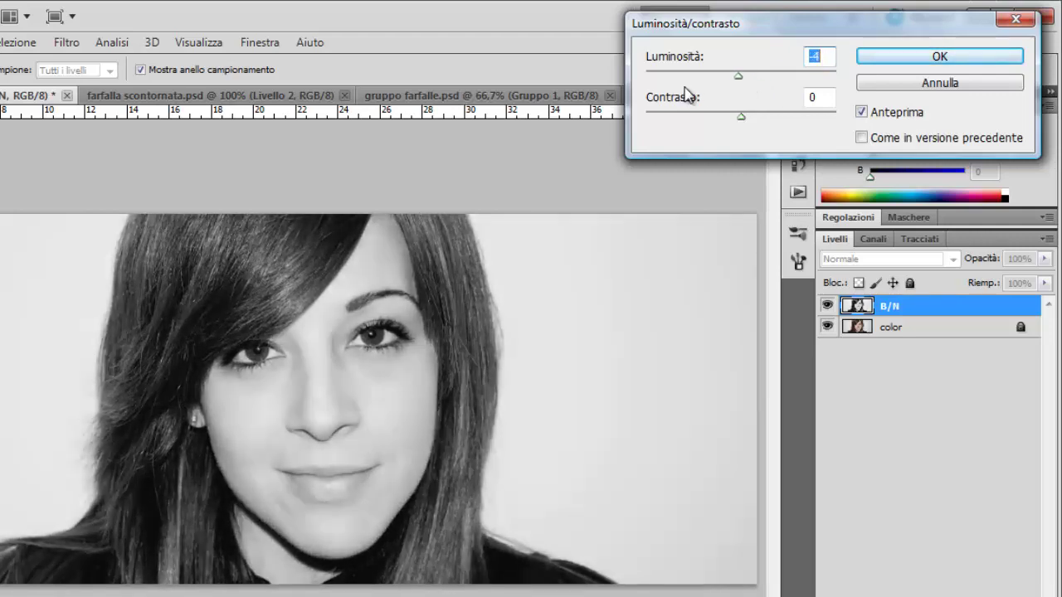
{"action": "type", "text": "0"}
{"action": "left_click", "coordinate": [967, 66]}
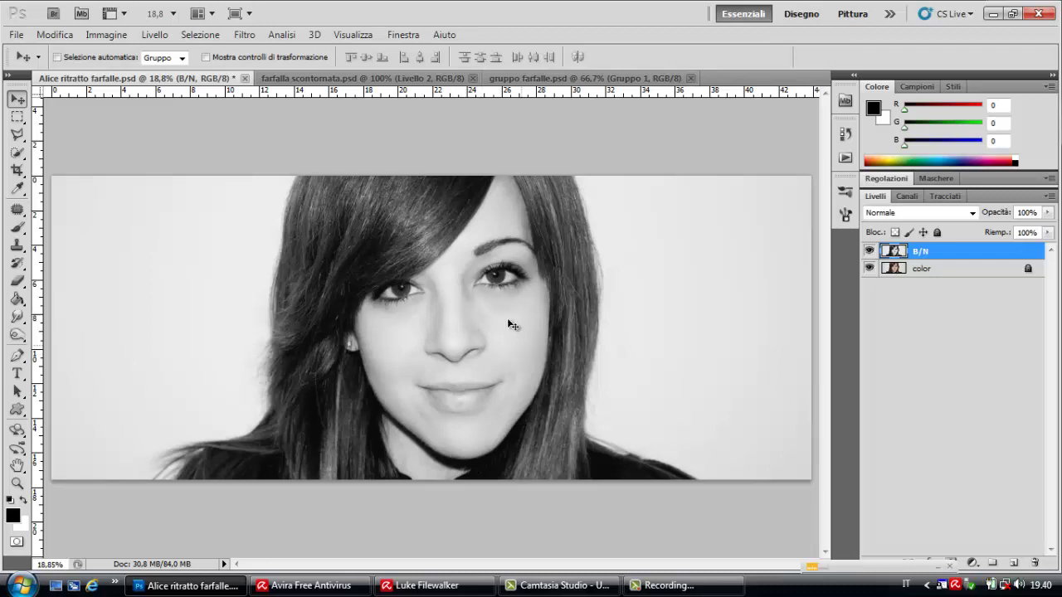
Step: In gruppo farfalle.psd, expand Gruppo 1 and select butterfly layer Livello 2 copia 20
{"action": "left_click", "coordinate": [380, 78]}
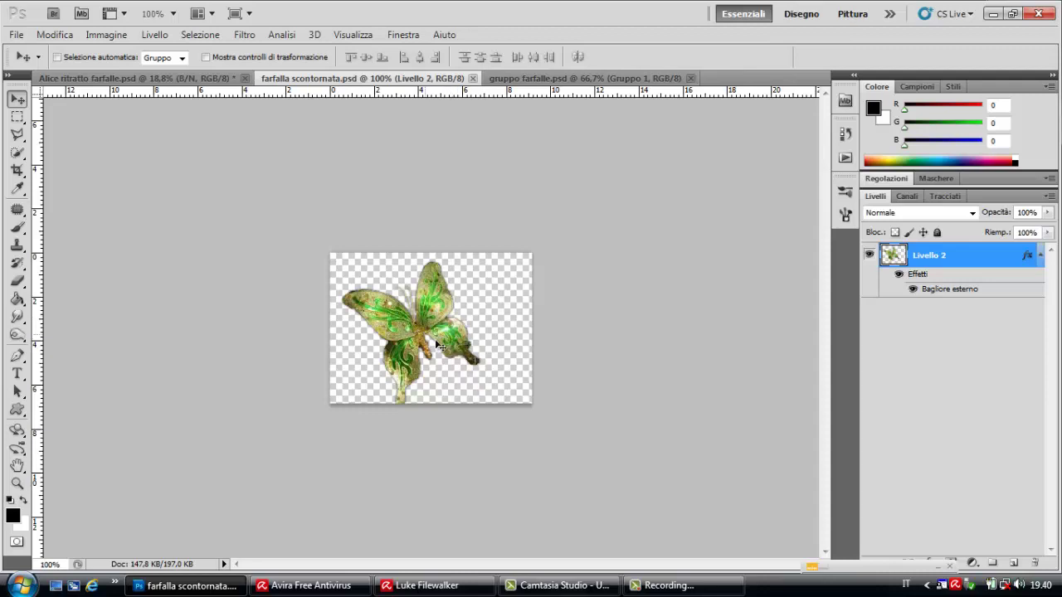
{"action": "left_click", "coordinate": [527, 79]}
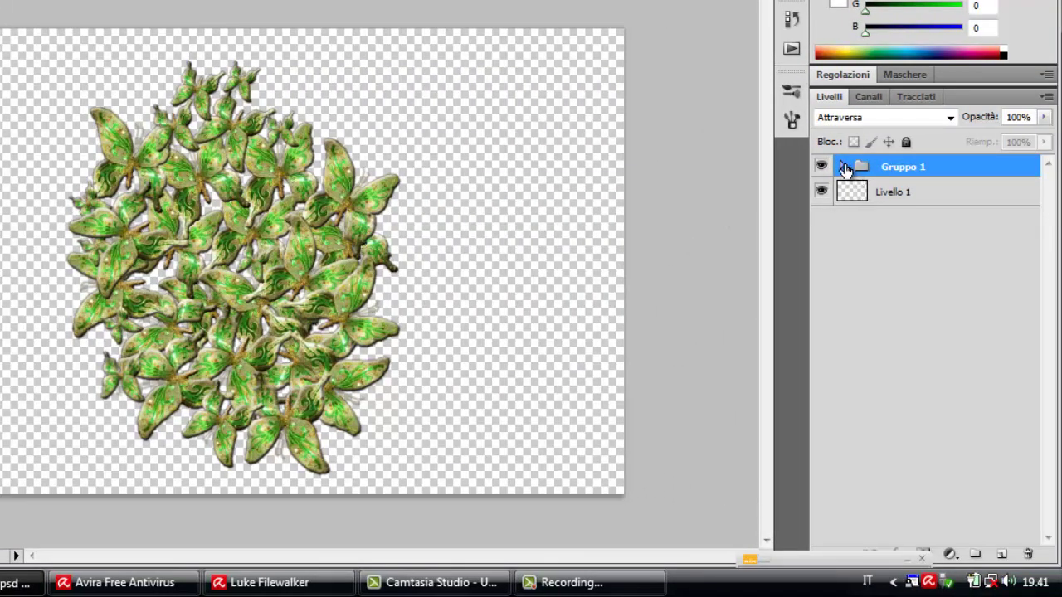
{"action": "left_click", "coordinate": [843, 167]}
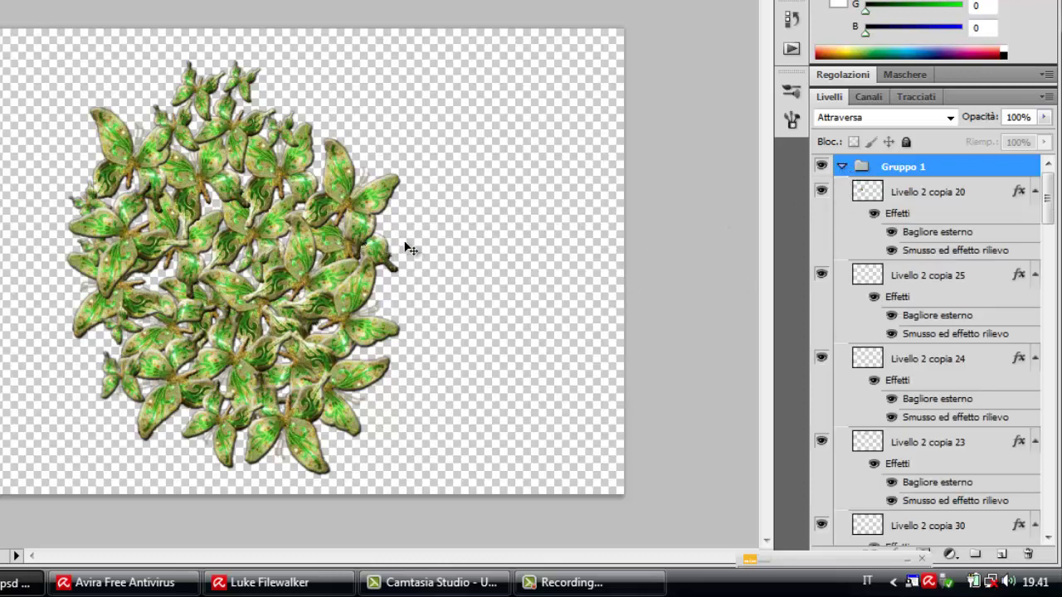
{"action": "left_click", "coordinate": [915, 198]}
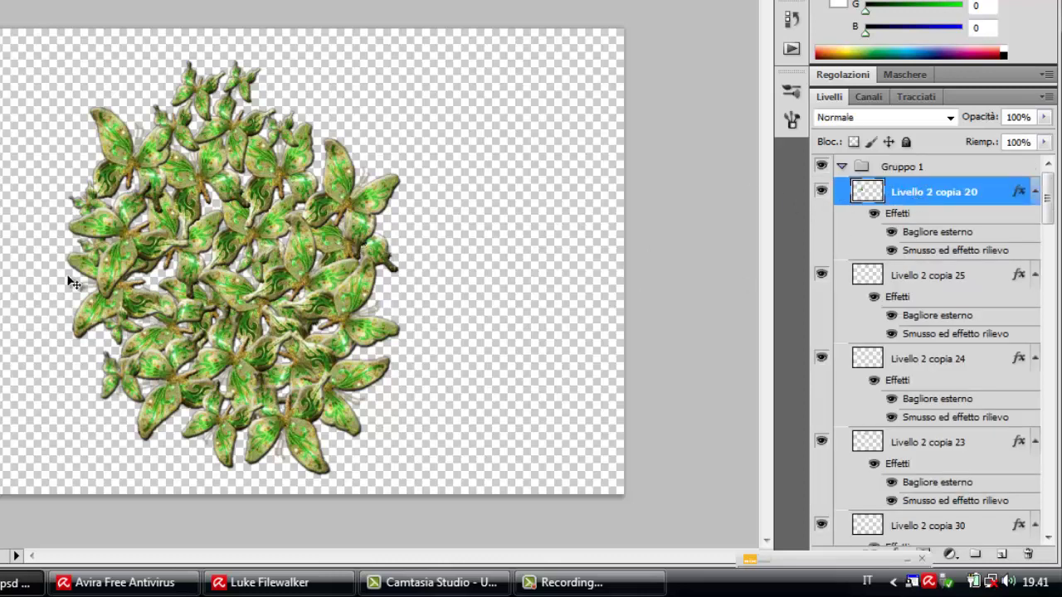
{"action": "mouse_move", "coordinate": [110, 341]}
{"action": "left_mouse_down"}
{"action": "mouse_move", "coordinate": [15, 323]}
{"action": "mouse_move", "coordinate": [133, 320]}
{"action": "left_mouse_up"}
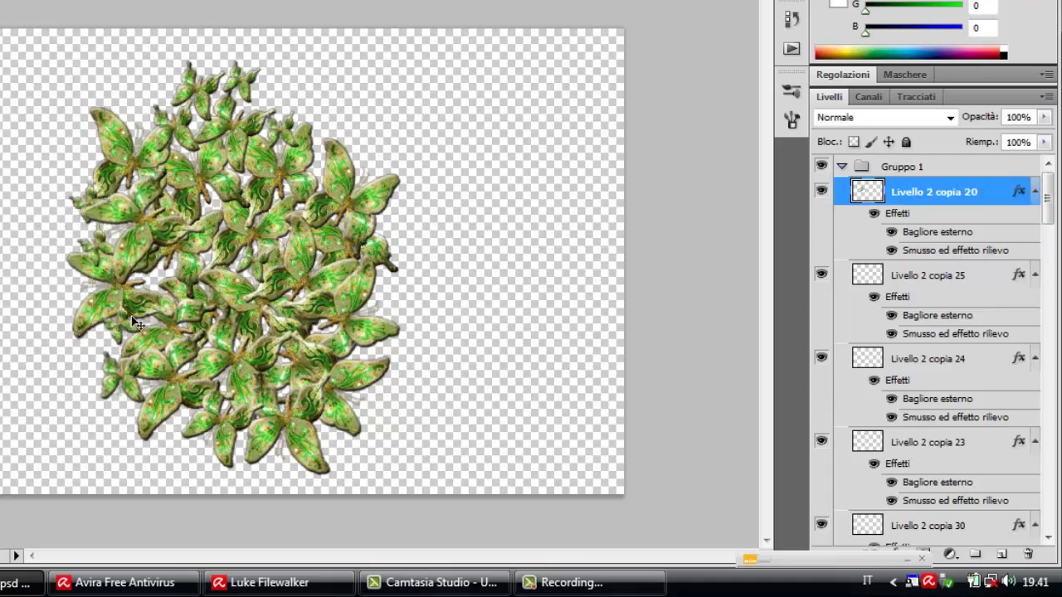
Step: Duplicate that butterfly (Ctrl+J) and place the copy at the cluster's top
{"action": "key", "text": "ctrl+j"}
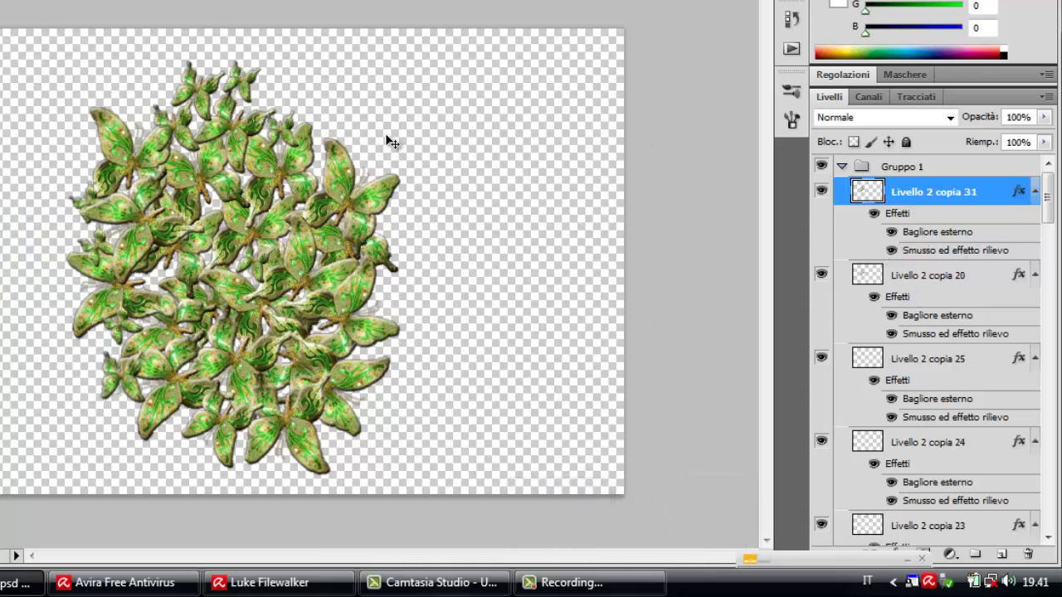
{"action": "left_click_drag", "start_coordinate": [153, 213], "coordinate": [12, 204]}
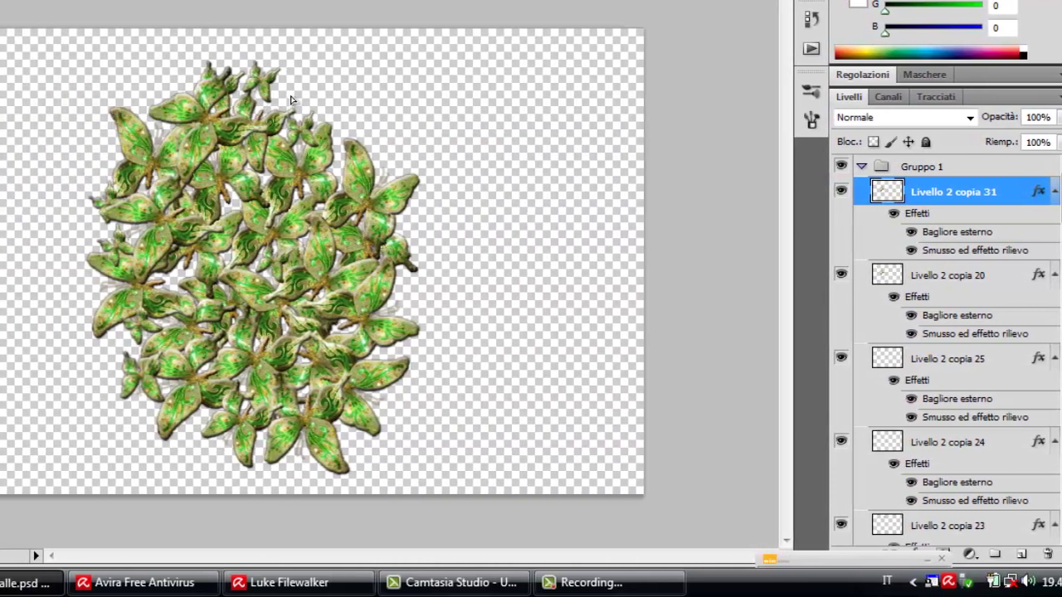
{"action": "mouse_move", "coordinate": [12, 204]}
{"action": "left_mouse_down"}
{"action": "mouse_move", "coordinate": [349, 108]}
{"action": "mouse_move", "coordinate": [313, 90]}
{"action": "left_mouse_up"}
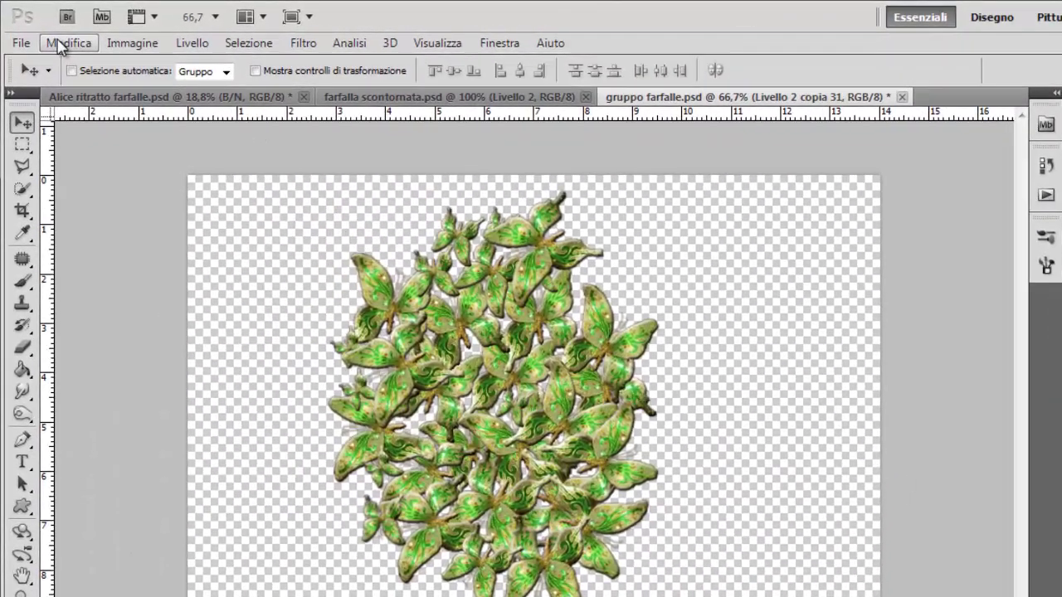
Step: Scale down and rotate Livello 2 copia 31, then nudge it into place atop the cluster
{"action": "left_click", "coordinate": [47, 35]}
{"action": "mouse_move", "coordinate": [249, 381]}
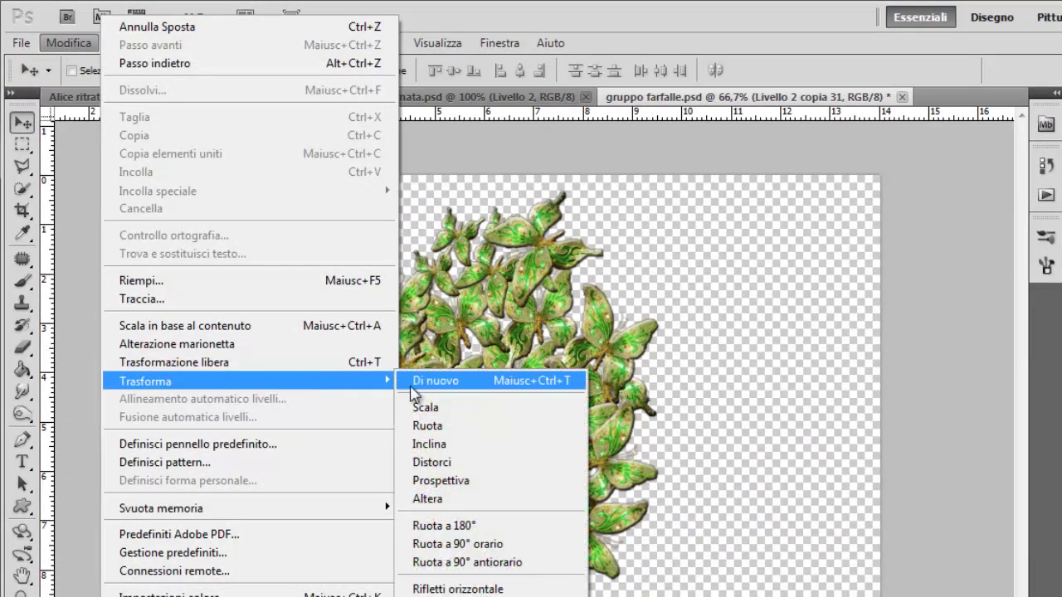
{"action": "left_click", "coordinate": [437, 410]}
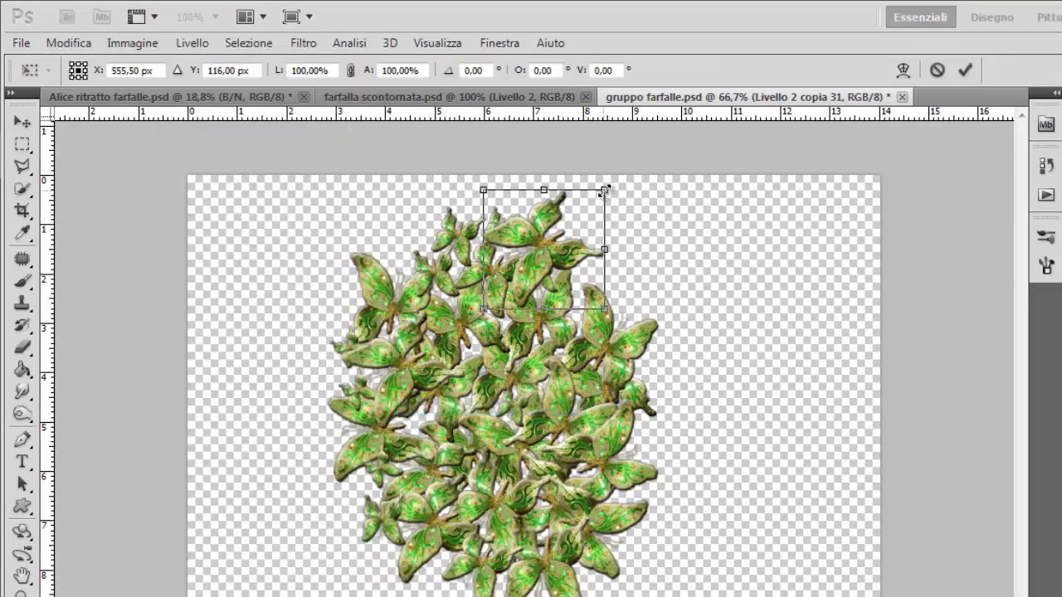
{"action": "mouse_move", "coordinate": [603, 199]}
{"action": "left_mouse_down"}
{"action": "mouse_move", "coordinate": [569, 238]}
{"action": "mouse_move", "coordinate": [564, 199]}
{"action": "left_mouse_up"}
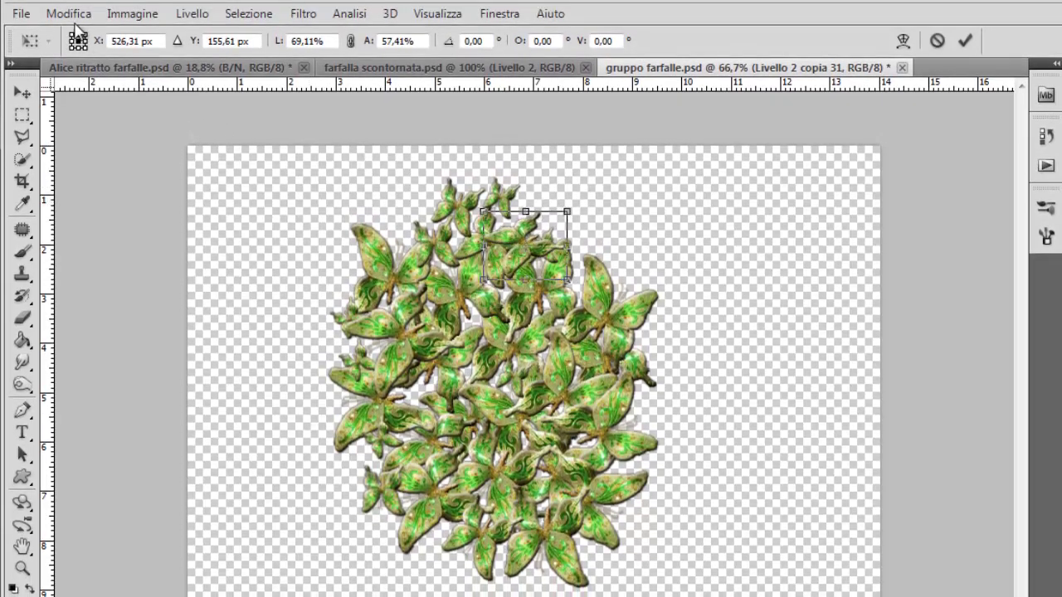
{"action": "right_click", "coordinate": [548, 219]}
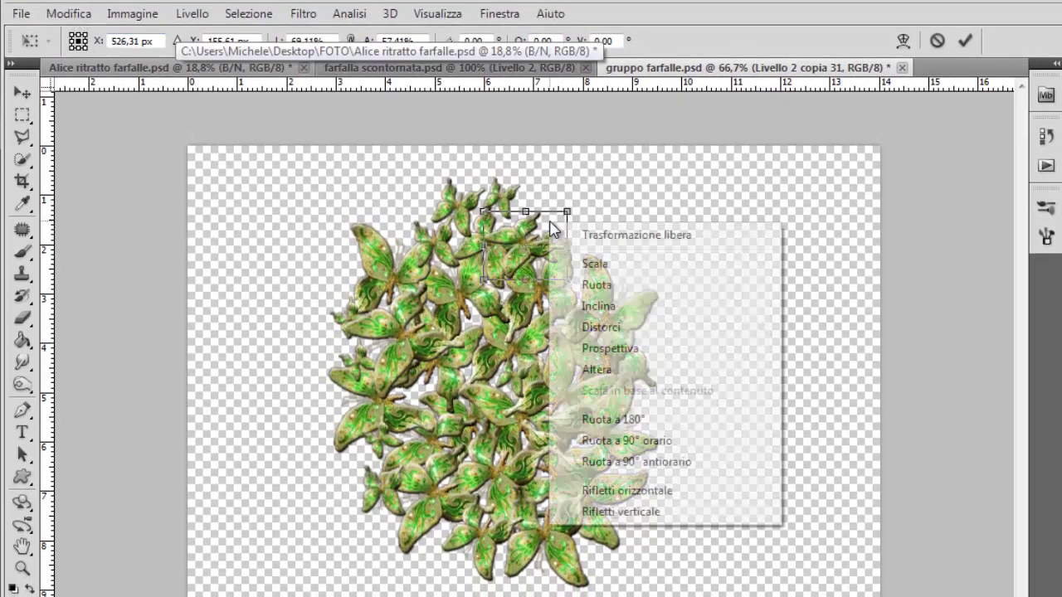
{"action": "left_click", "coordinate": [605, 286]}
{"action": "mouse_move", "coordinate": [582, 202]}
{"action": "left_mouse_down"}
{"action": "mouse_move", "coordinate": [610, 253]}
{"action": "mouse_move", "coordinate": [513, 330]}
{"action": "mouse_move", "coordinate": [537, 214]}
{"action": "left_mouse_up"}
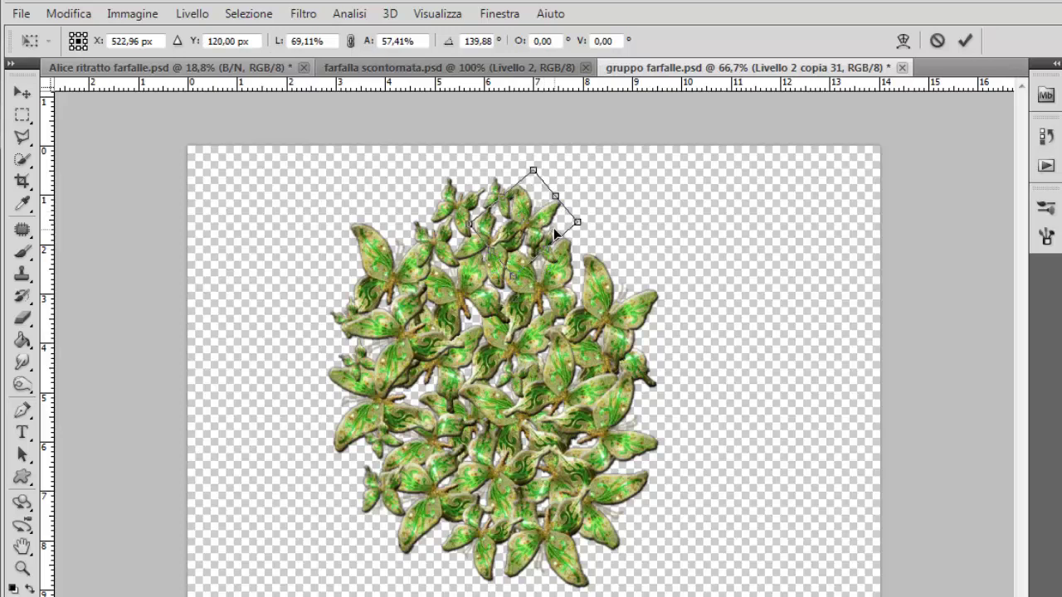
{"action": "key", "text": "Return"}
{"action": "left_click_drag", "start_coordinate": [558, 235], "coordinate": [539, 222]}
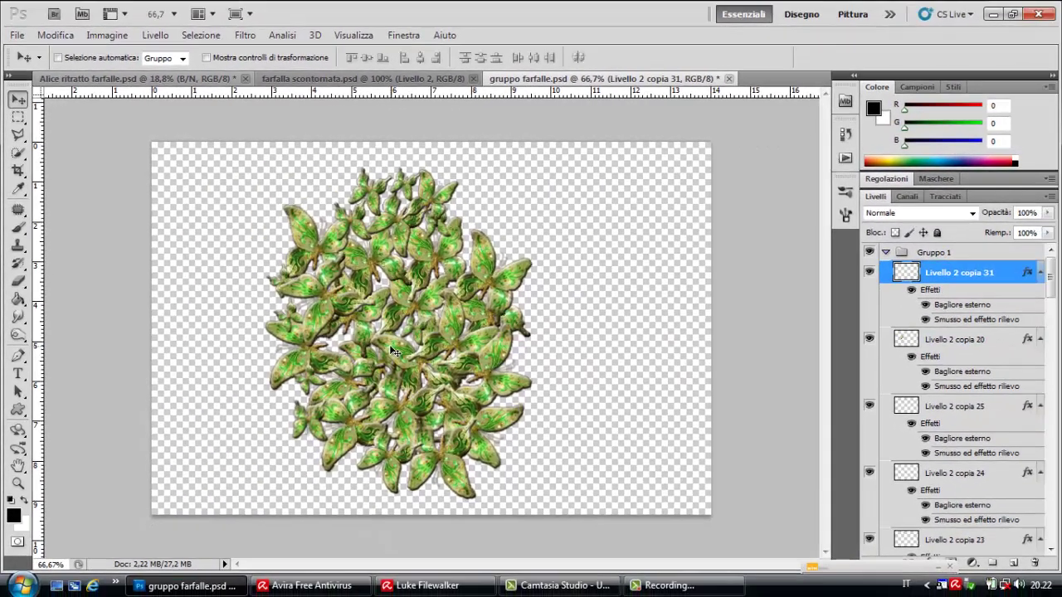
Step: Collapse Gruppo 1 and drag the butterfly group onto the portrait document
{"action": "left_click", "coordinate": [885, 253]}
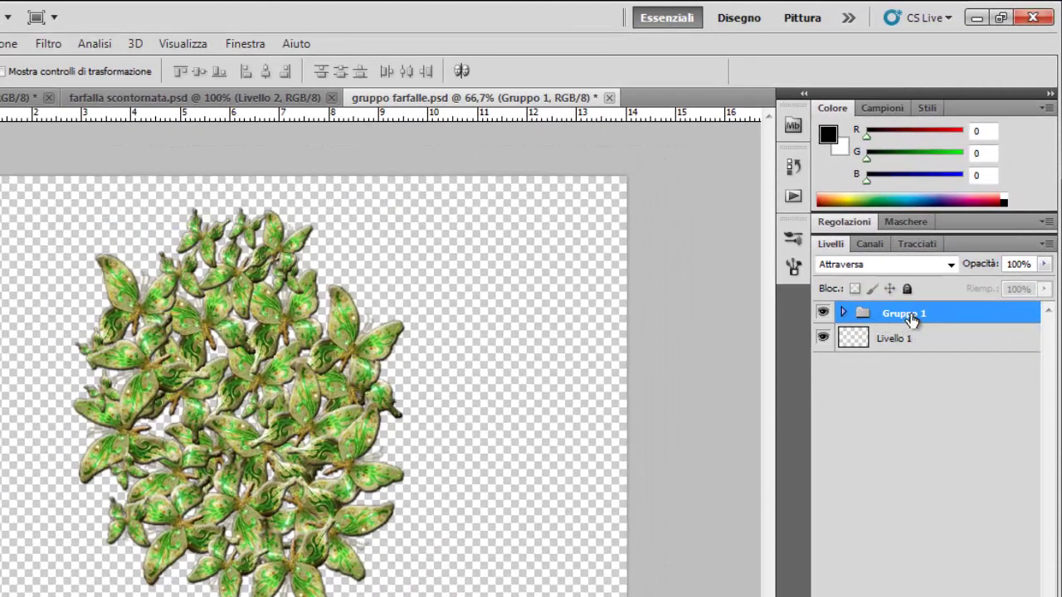
{"action": "right_click", "coordinate": [917, 321]}
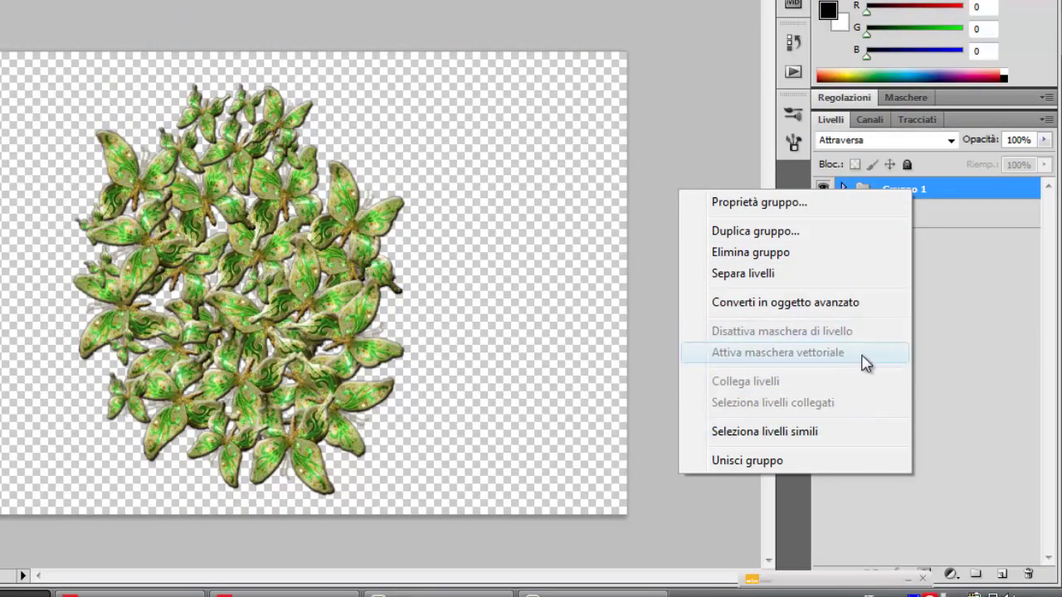
{"action": "left_click", "coordinate": [961, 191]}
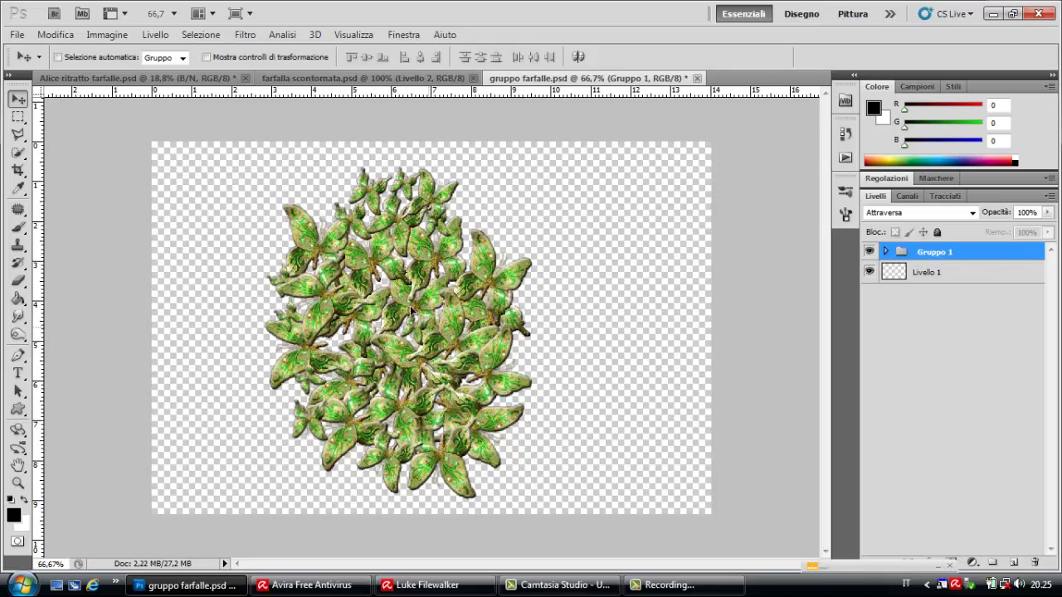
{"action": "mouse_move", "coordinate": [411, 310]}
{"action": "left_mouse_down"}
{"action": "mouse_move", "coordinate": [176, 75]}
{"action": "mouse_move", "coordinate": [402, 260]}
{"action": "left_mouse_up"}
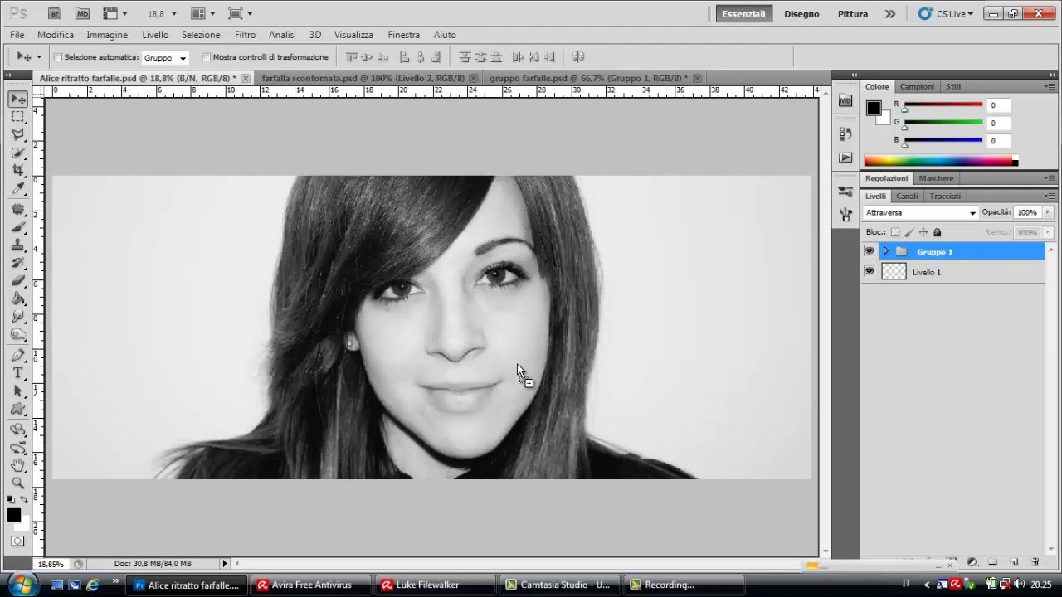
Step: Drop the butterflies on the portrait, scale them to about 328% and shift right over the face
{"action": "left_click_drag", "start_coordinate": [518, 367], "coordinate": [488, 293]}
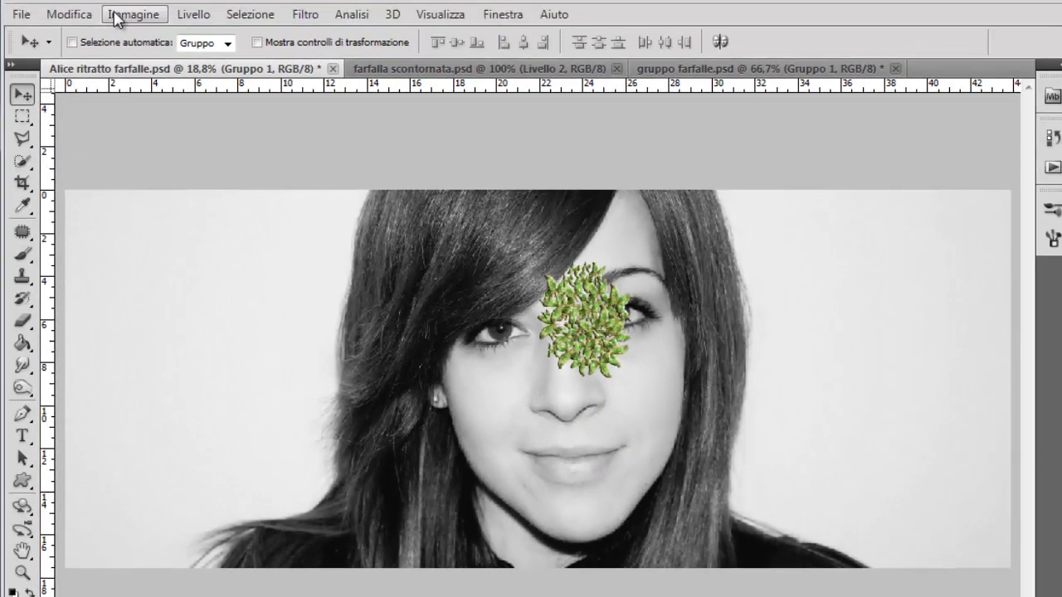
{"action": "left_click", "coordinate": [116, 15]}
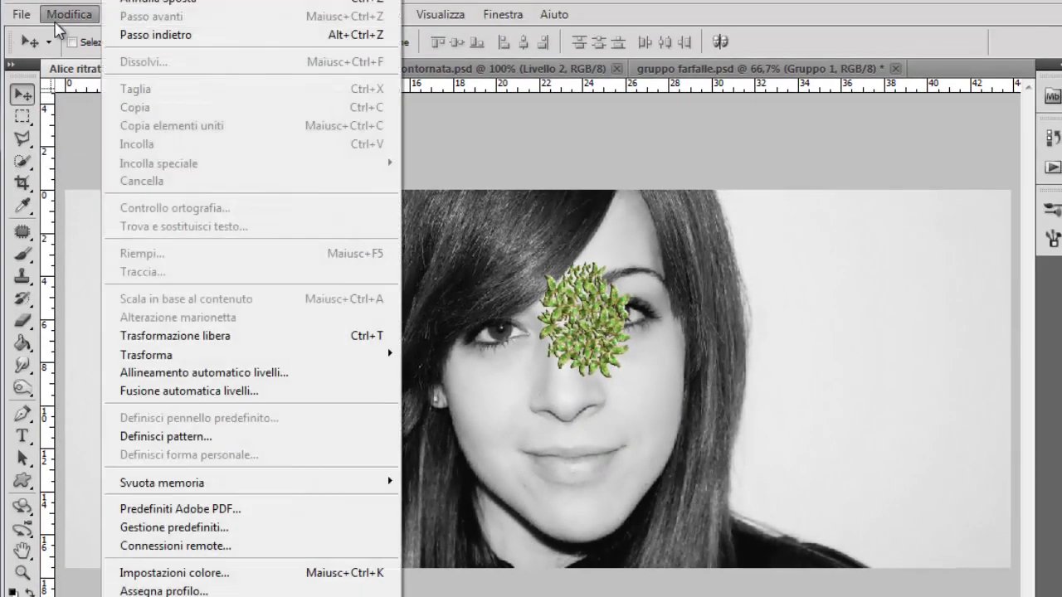
{"action": "mouse_move", "coordinate": [146, 354]}
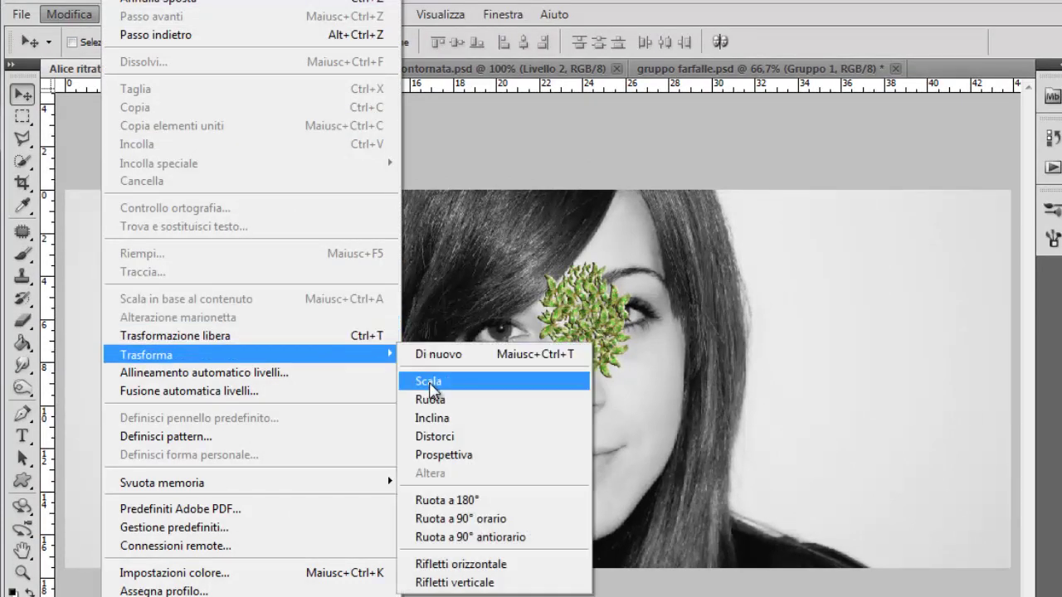
{"action": "left_click", "coordinate": [429, 381]}
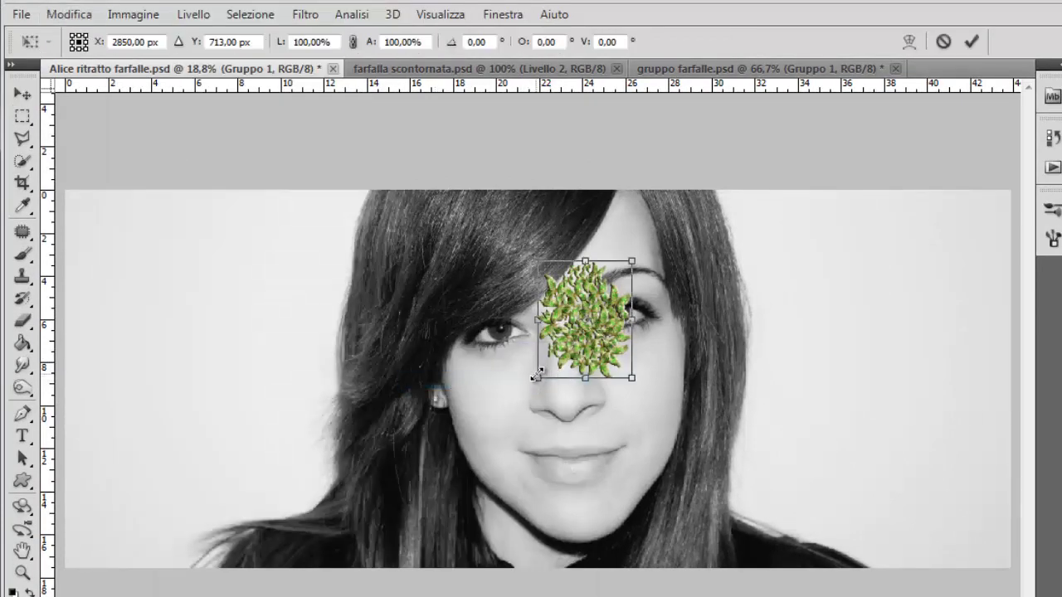
{"action": "left_click_drag", "start_coordinate": [534, 380], "coordinate": [445, 541]}
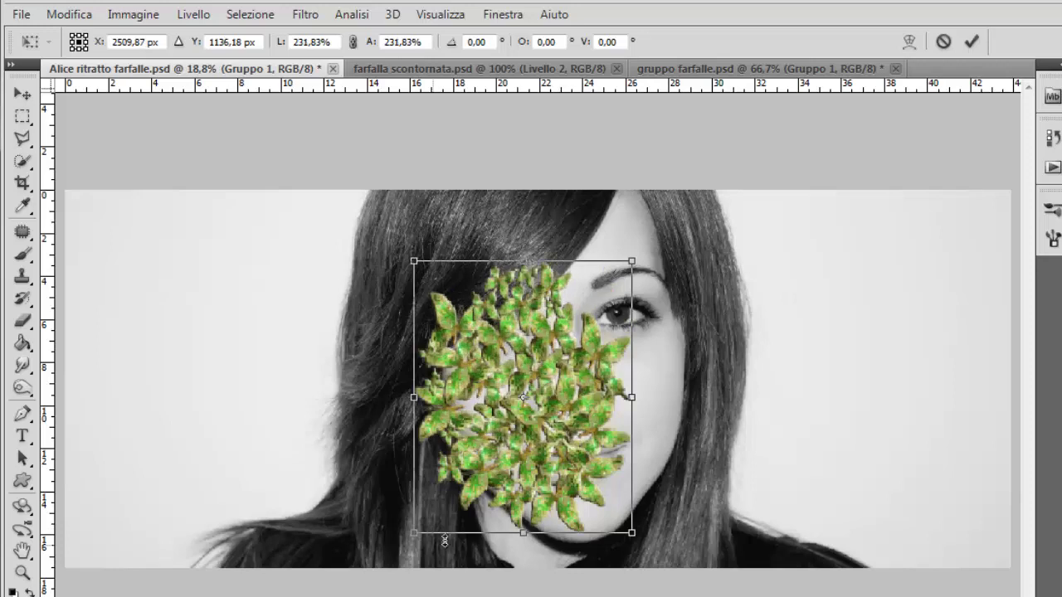
{"action": "left_click_drag", "start_coordinate": [630, 262], "coordinate": [707, 202]}
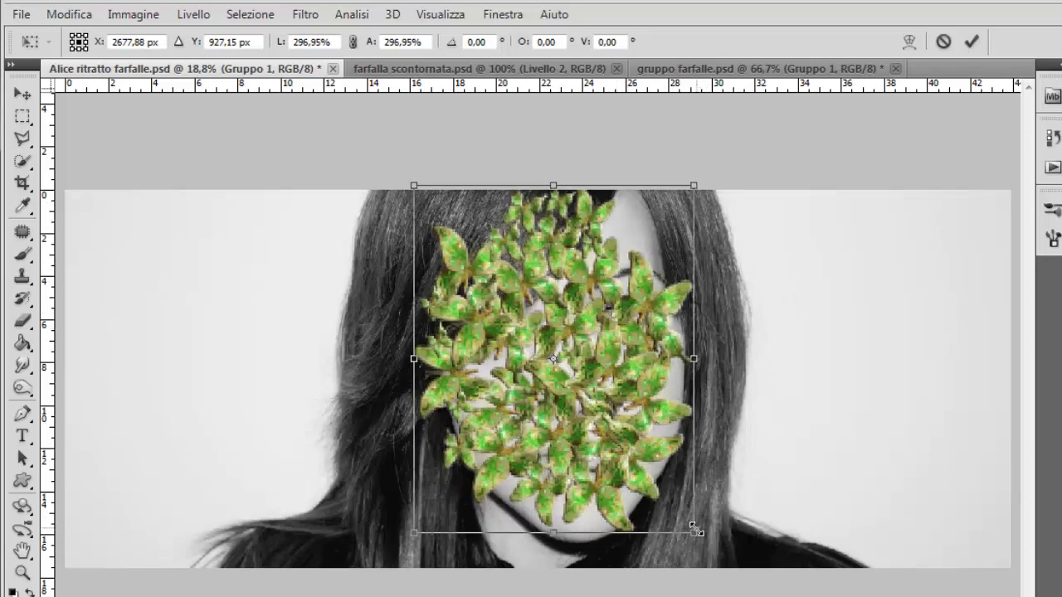
{"action": "left_click_drag", "start_coordinate": [694, 528], "coordinate": [723, 568]}
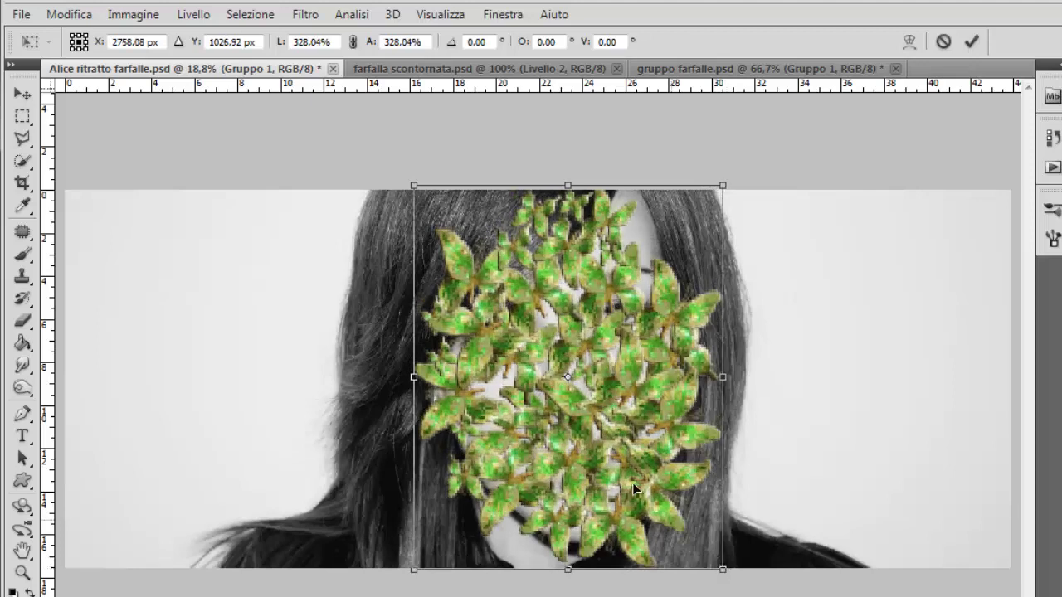
{"action": "left_click_drag", "start_coordinate": [583, 433], "coordinate": [628, 431]}
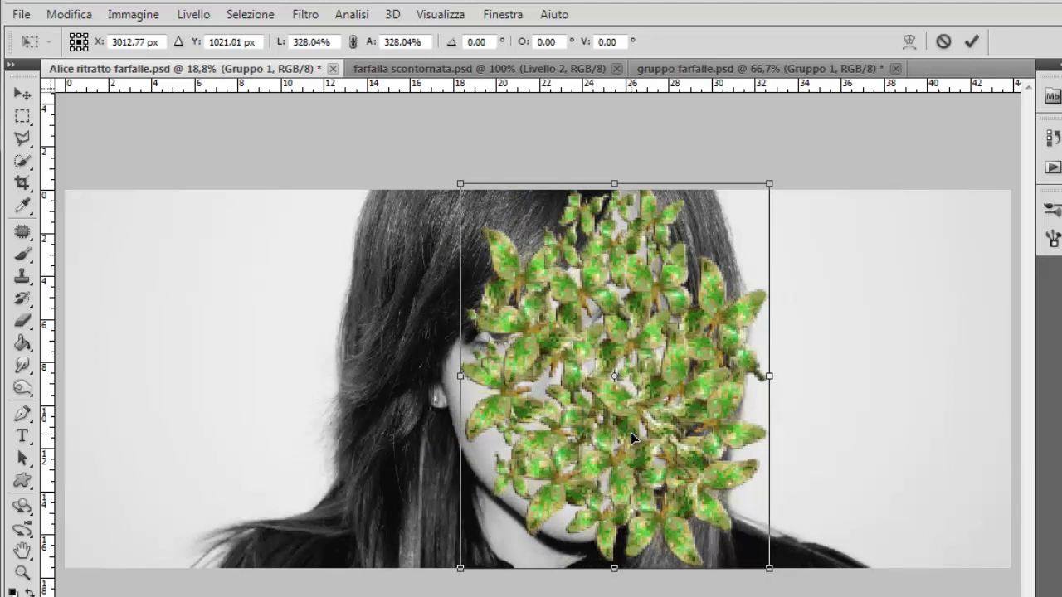
{"action": "key", "text": "Return"}
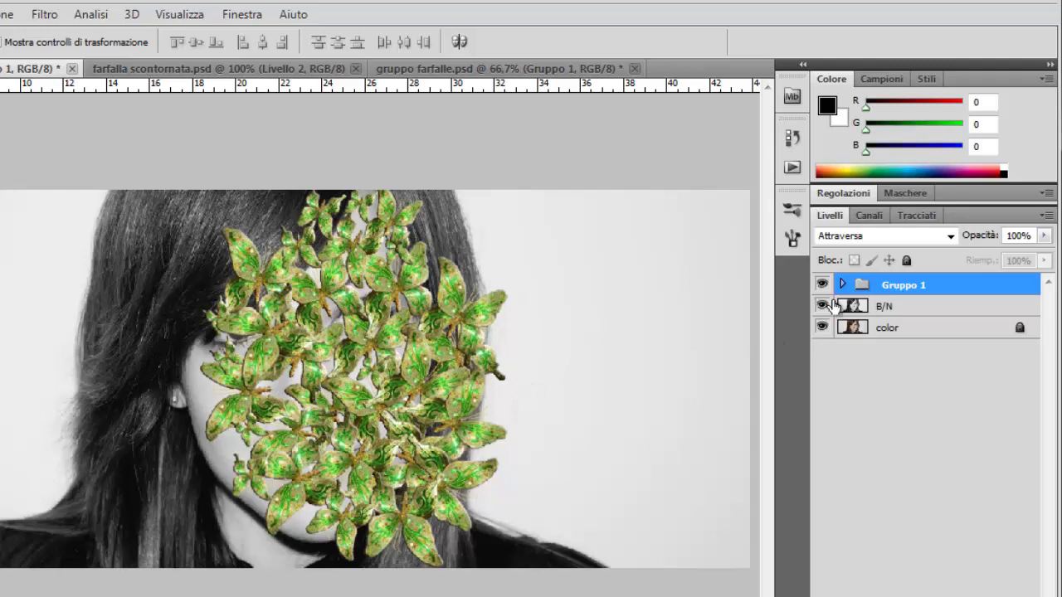
Step: Merge Gruppo 1 with Unisci gruppo and set its blend mode to Moltiplica
{"action": "right_click", "coordinate": [910, 294]}
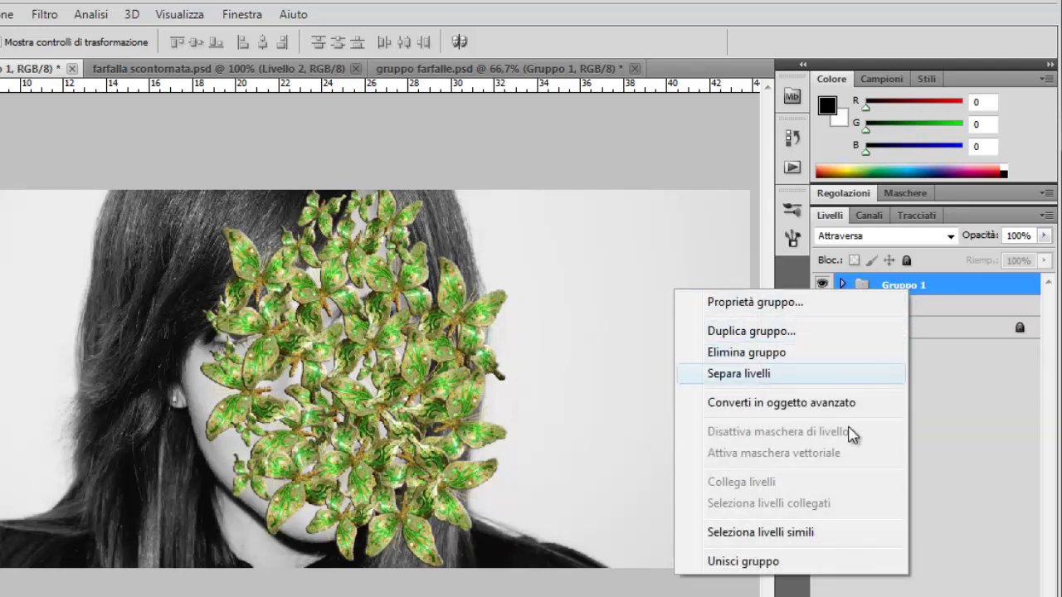
{"action": "left_click", "coordinate": [849, 569]}
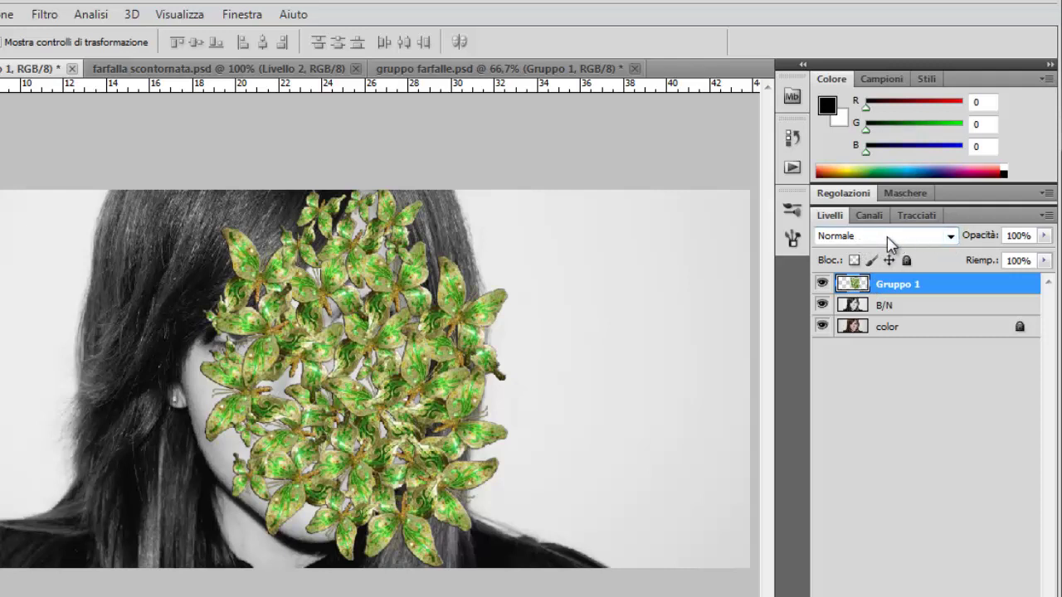
{"action": "left_click", "coordinate": [950, 239]}
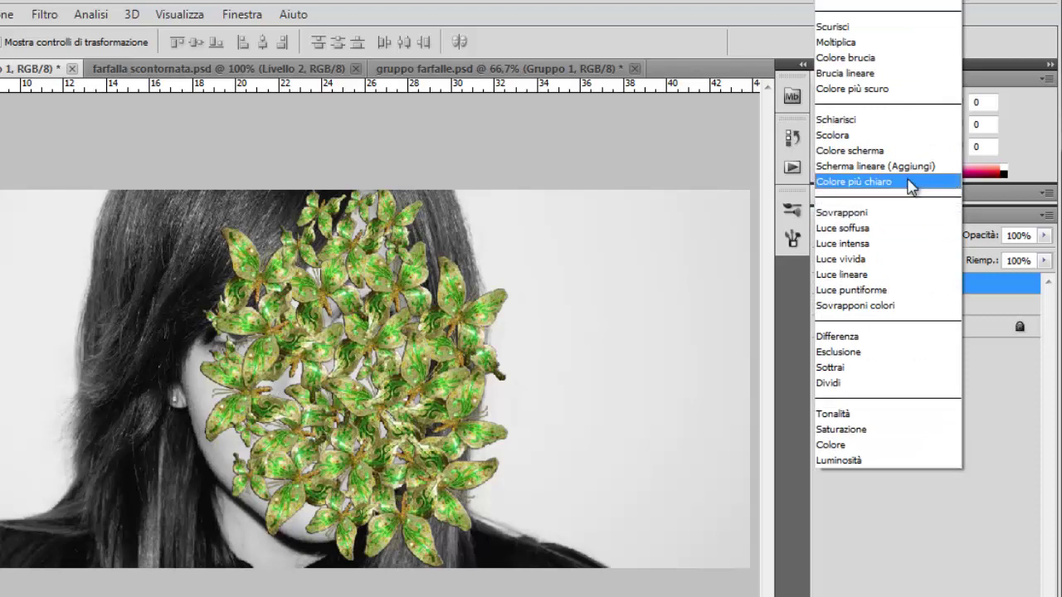
{"action": "left_click", "coordinate": [850, 41]}
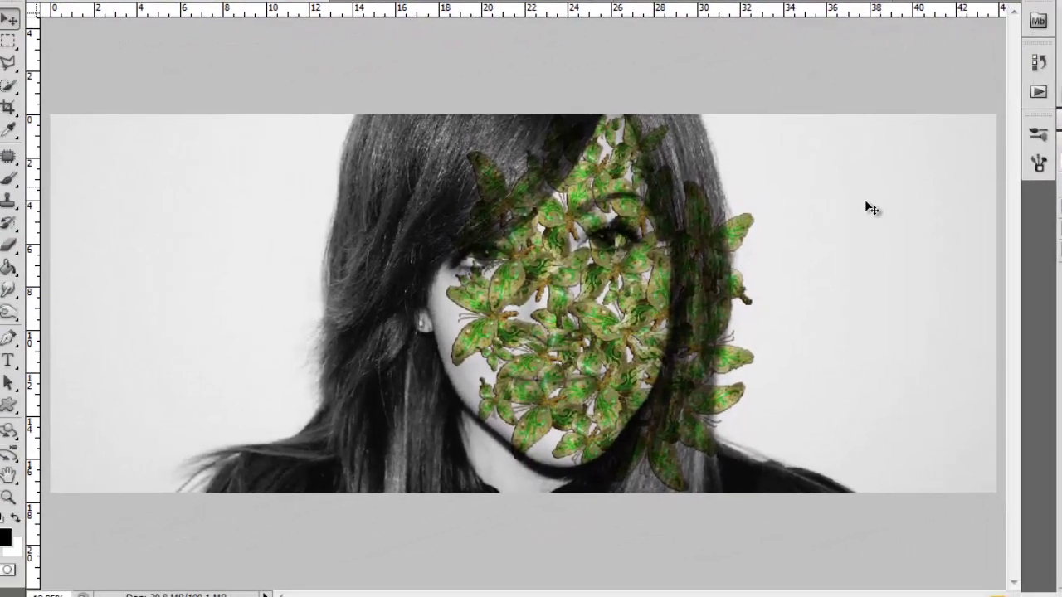
Step: Zoom in on the face and set the Eraser to 257 px with 0% hardness
{"action": "left_click", "coordinate": [10, 498]}
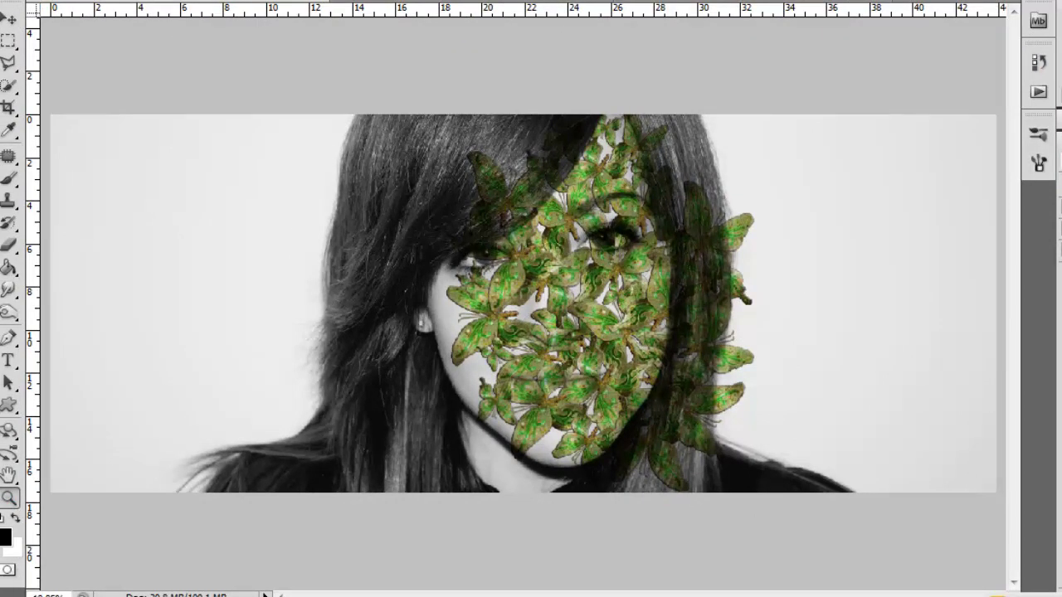
{"action": "left_click", "coordinate": [571, 228]}
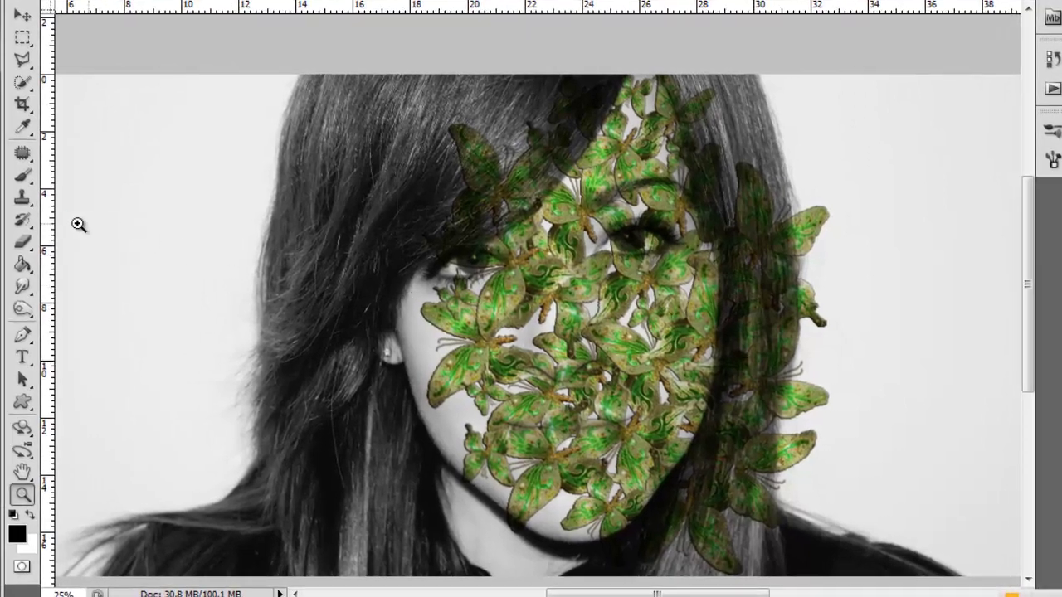
{"action": "left_click", "coordinate": [28, 247]}
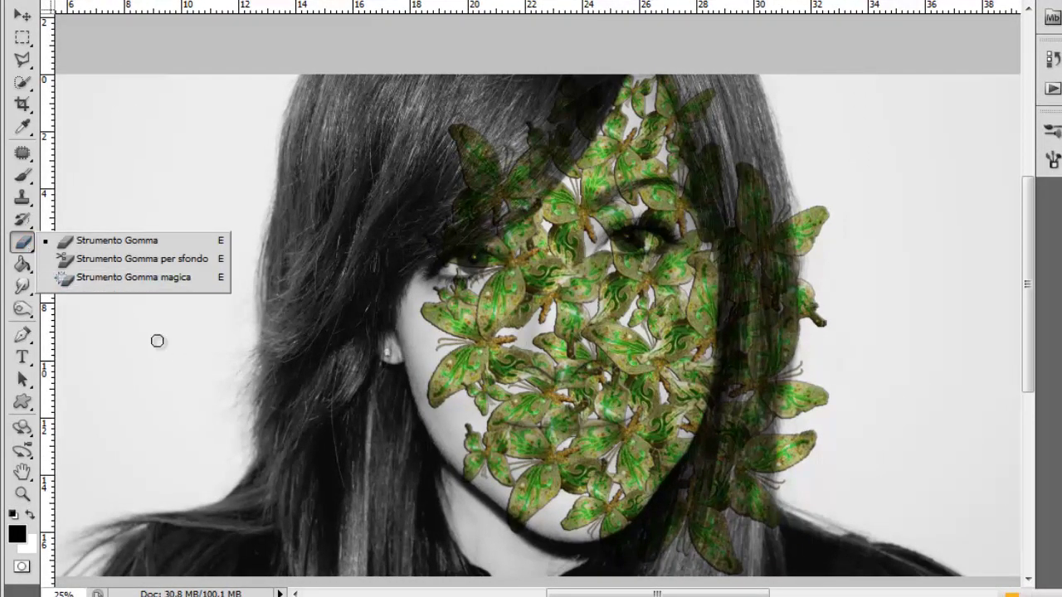
{"action": "right_click", "coordinate": [430, 369]}
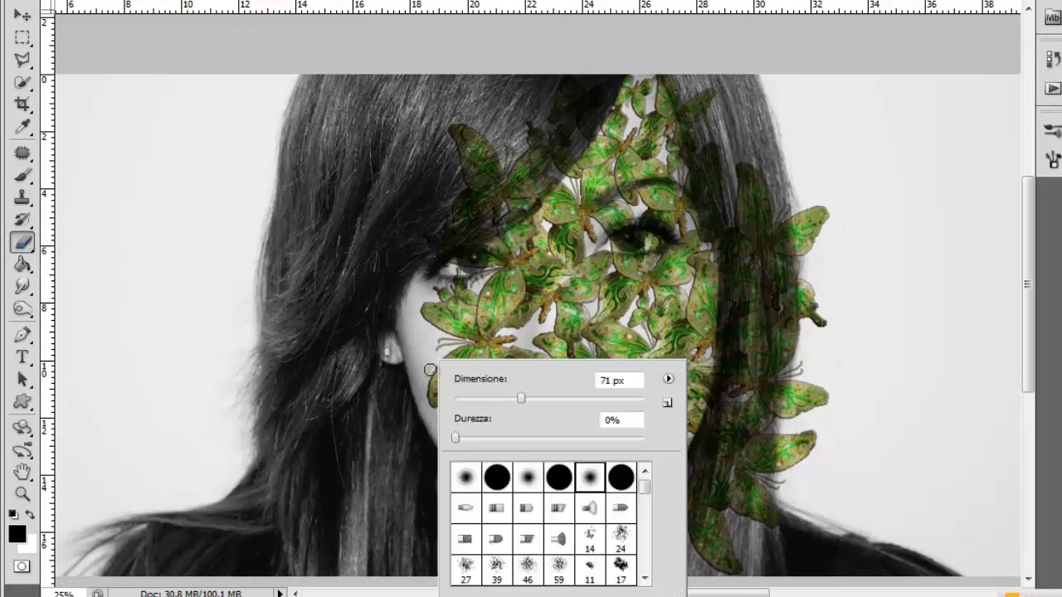
{"action": "left_click", "coordinate": [546, 399]}
{"action": "left_click_drag", "start_coordinate": [564, 402], "coordinate": [608, 402]}
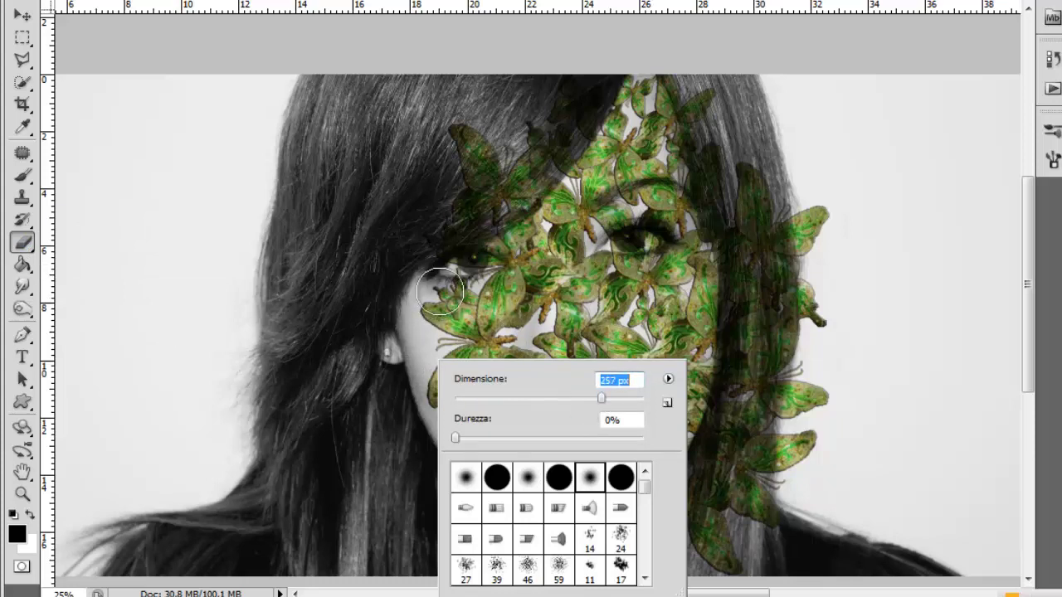
Step: Erase the butterflies from the left cheek and across the hair
{"action": "mouse_move", "coordinate": [440, 303]}
{"action": "left_mouse_down"}
{"action": "mouse_move", "coordinate": [531, 458]}
{"action": "mouse_move", "coordinate": [533, 276]}
{"action": "mouse_move", "coordinate": [517, 171]}
{"action": "mouse_move", "coordinate": [473, 137]}
{"action": "mouse_move", "coordinate": [477, 238]}
{"action": "mouse_move", "coordinate": [480, 122]}
{"action": "mouse_move", "coordinate": [488, 294]}
{"action": "mouse_move", "coordinate": [493, 279]}
{"action": "mouse_move", "coordinate": [475, 442]}
{"action": "mouse_move", "coordinate": [516, 541]}
{"action": "mouse_move", "coordinate": [444, 403]}
{"action": "mouse_move", "coordinate": [429, 293]}
{"action": "mouse_move", "coordinate": [460, 548]}
{"action": "mouse_move", "coordinate": [539, 581]}
{"action": "mouse_move", "coordinate": [605, 569]}
{"action": "mouse_move", "coordinate": [684, 498]}
{"action": "mouse_move", "coordinate": [735, 413]}
{"action": "mouse_move", "coordinate": [745, 244]}
{"action": "left_mouse_up"}
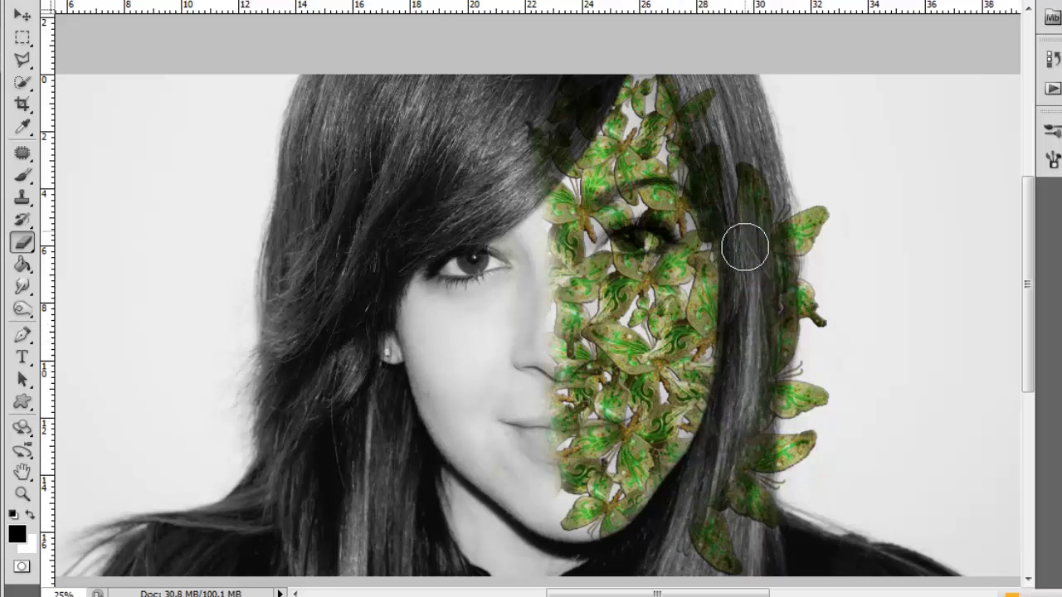
{"action": "mouse_move", "coordinate": [745, 357]}
{"action": "left_mouse_down"}
{"action": "mouse_move", "coordinate": [707, 515]}
{"action": "mouse_move", "coordinate": [717, 554]}
{"action": "left_mouse_up"}
{"action": "mouse_move", "coordinate": [773, 491]}
{"action": "left_mouse_down"}
{"action": "mouse_move", "coordinate": [742, 496]}
{"action": "mouse_move", "coordinate": [797, 407]}
{"action": "mouse_move", "coordinate": [789, 372]}
{"action": "mouse_move", "coordinate": [820, 354]}
{"action": "mouse_move", "coordinate": [828, 274]}
{"action": "mouse_move", "coordinate": [761, 188]}
{"action": "mouse_move", "coordinate": [763, 256]}
{"action": "mouse_move", "coordinate": [740, 247]}
{"action": "mouse_move", "coordinate": [702, 86]}
{"action": "left_mouse_up"}
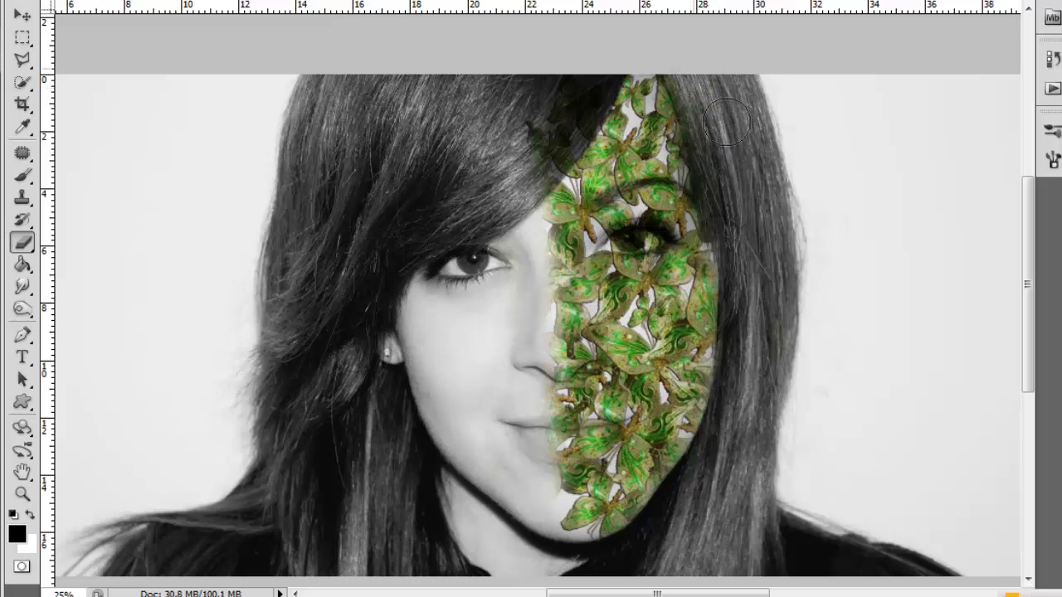
{"action": "scroll", "coordinate": [730, 132], "scroll_direction": "up", "scroll_amount": 3}
{"action": "mouse_move", "coordinate": [612, 170]}
{"action": "left_mouse_down"}
{"action": "mouse_move", "coordinate": [540, 264]}
{"action": "mouse_move", "coordinate": [532, 228]}
{"action": "mouse_move", "coordinate": [527, 278]}
{"action": "mouse_move", "coordinate": [543, 269]}
{"action": "left_mouse_up"}
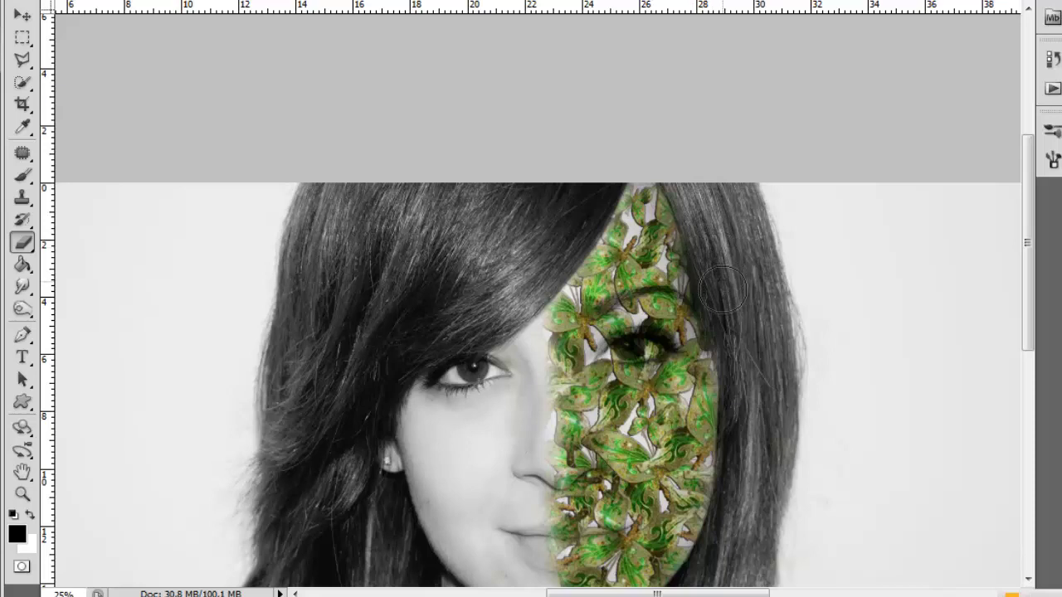
{"action": "scroll", "coordinate": [757, 243], "scroll_direction": "down", "scroll_amount": 3}
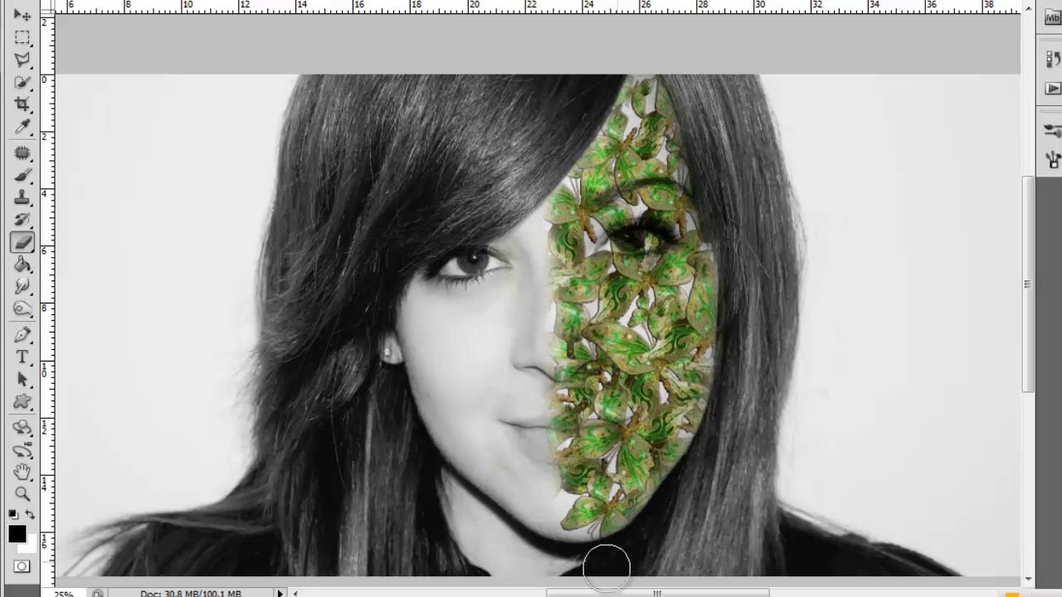
{"action": "scroll", "coordinate": [914, 328], "scroll_direction": "up", "scroll_amount": 2}
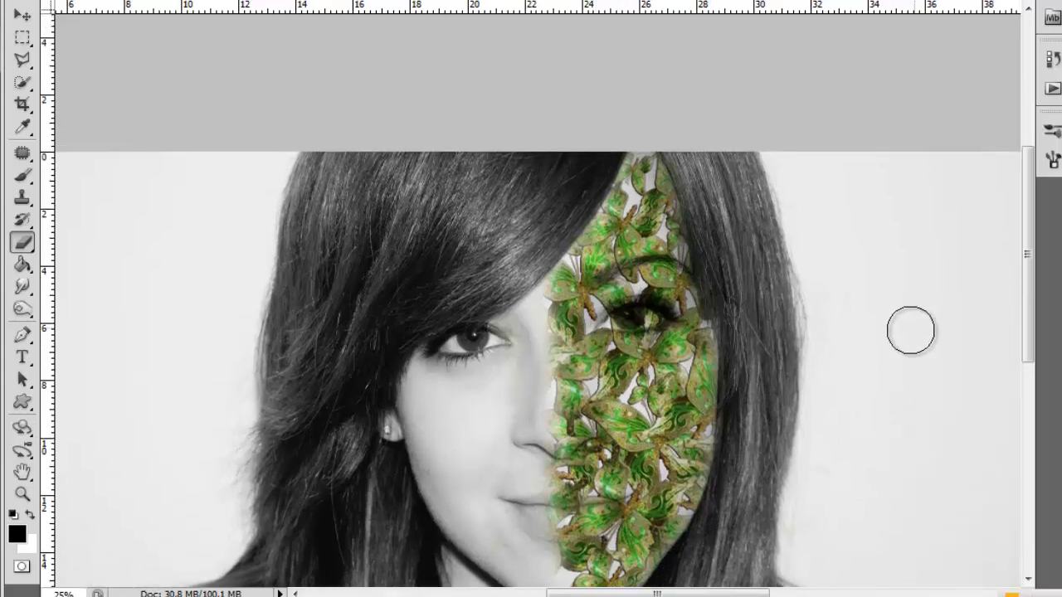
{"action": "scroll", "coordinate": [910, 330], "scroll_direction": "down", "scroll_amount": 2}
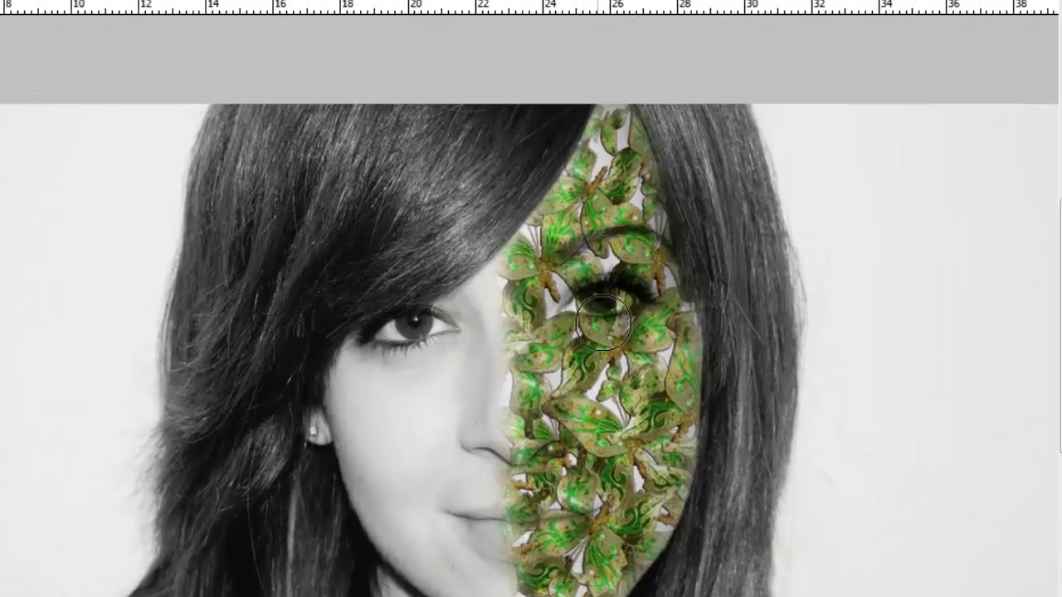
Step: Clear butterflies from the inner eye corner, then with a 75 px eraser from the right eye
{"action": "scroll", "coordinate": [581, 336], "scroll_direction": "up", "scroll_amount": 2}
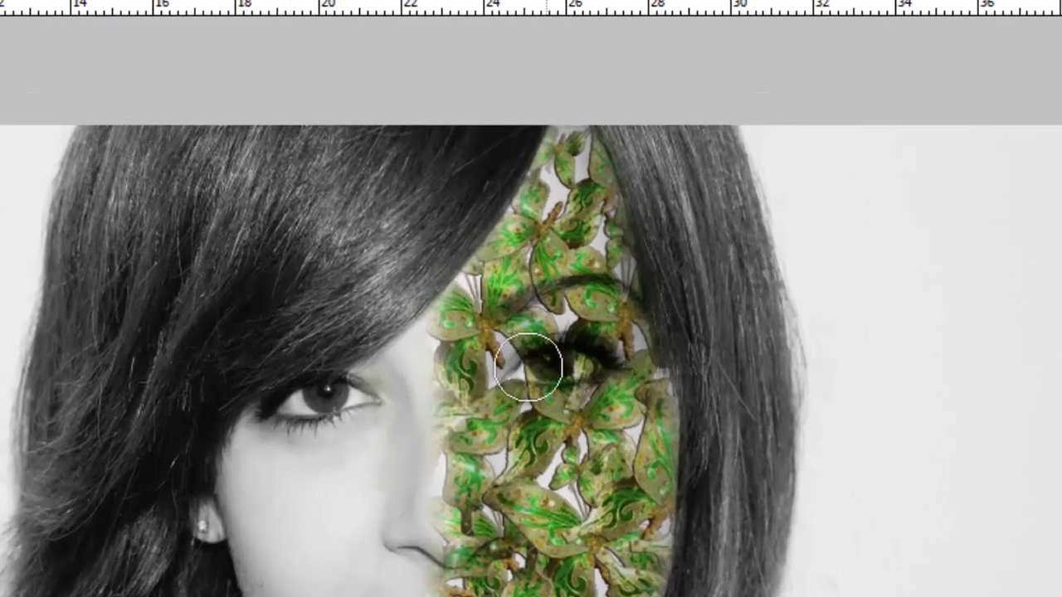
{"action": "left_click_drag", "start_coordinate": [489, 377], "coordinate": [514, 390]}
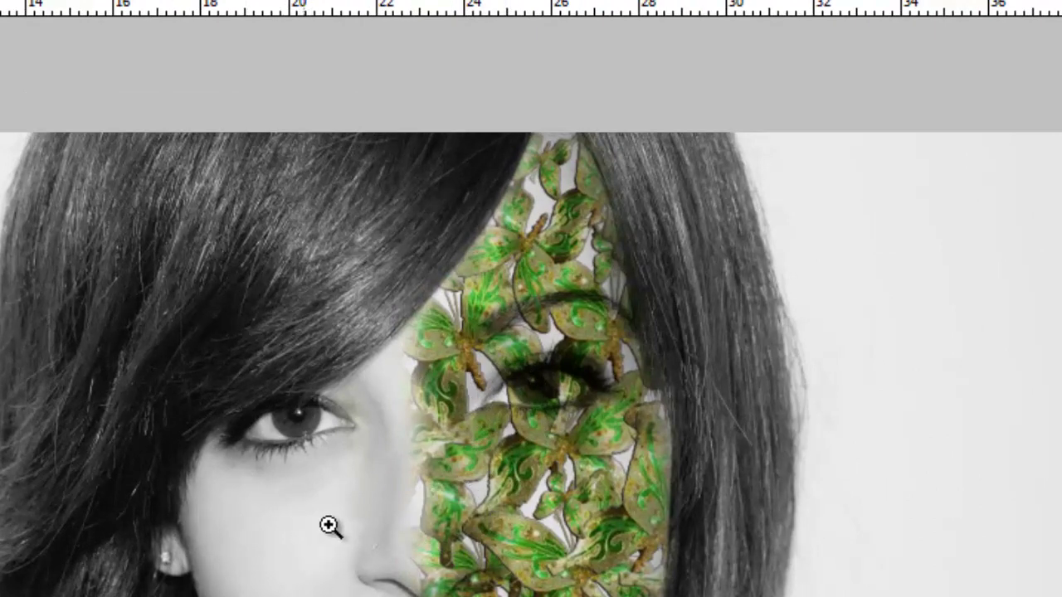
{"action": "scroll", "coordinate": [427, 519], "scroll_direction": "up", "scroll_amount": 2}
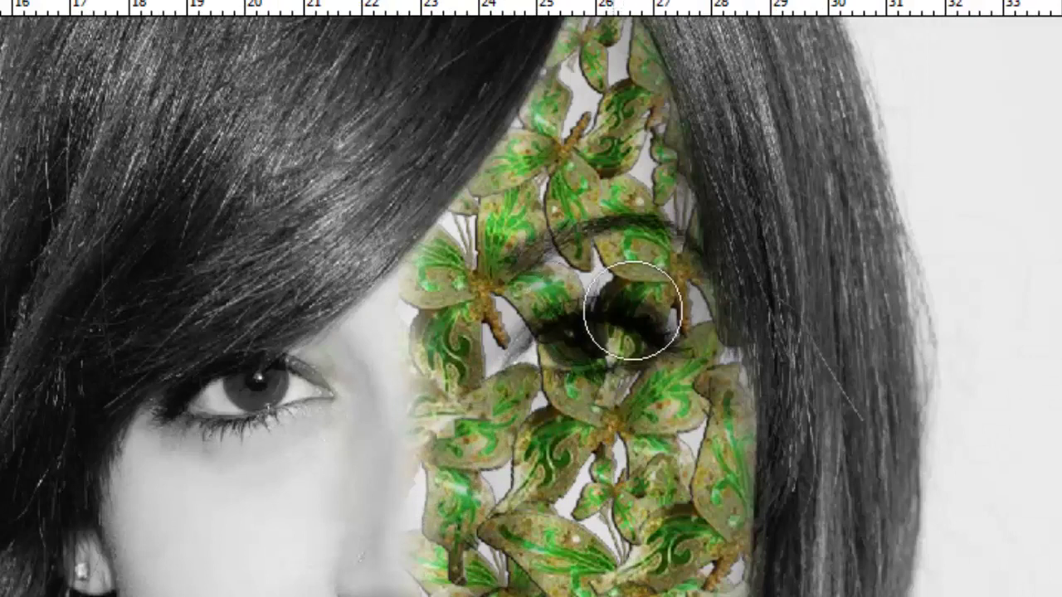
{"action": "right_click", "coordinate": [613, 337]}
{"action": "left_click", "coordinate": [747, 396]}
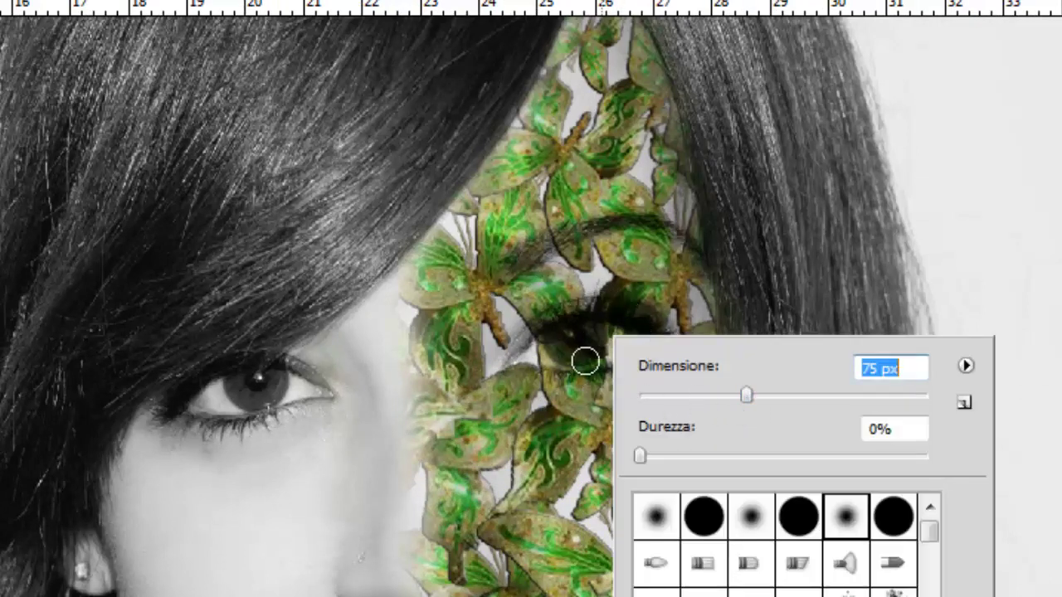
{"action": "key", "text": "Return"}
{"action": "mouse_move", "coordinate": [583, 349]}
{"action": "left_mouse_down"}
{"action": "mouse_move", "coordinate": [616, 344]}
{"action": "mouse_move", "coordinate": [540, 351]}
{"action": "mouse_move", "coordinate": [633, 343]}
{"action": "mouse_move", "coordinate": [562, 337]}
{"action": "mouse_move", "coordinate": [533, 361]}
{"action": "mouse_move", "coordinate": [636, 332]}
{"action": "mouse_move", "coordinate": [617, 316]}
{"action": "left_mouse_up"}
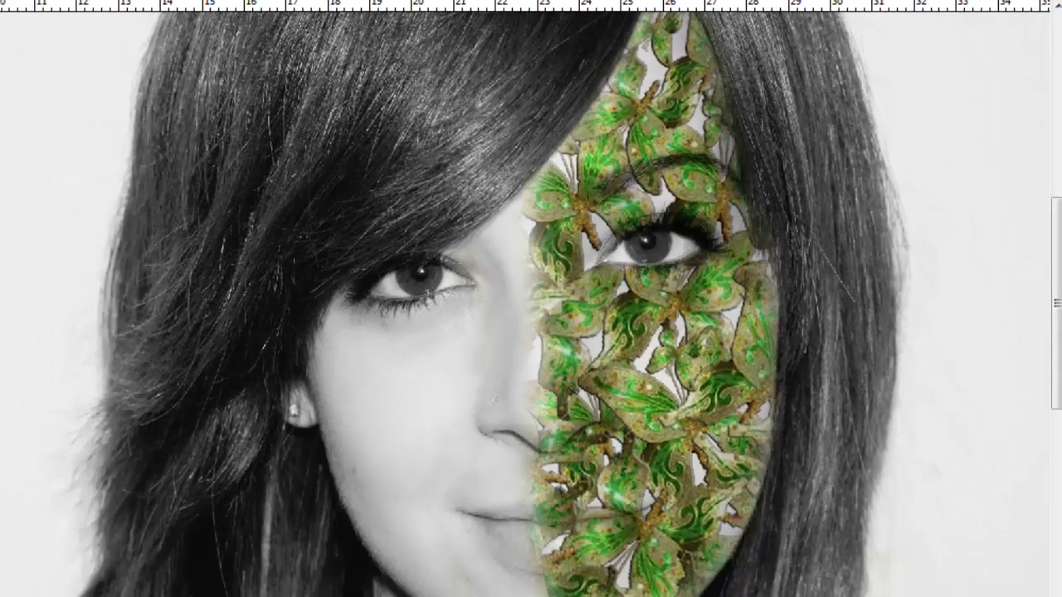
{"action": "left_click", "coordinate": [25, 497]}
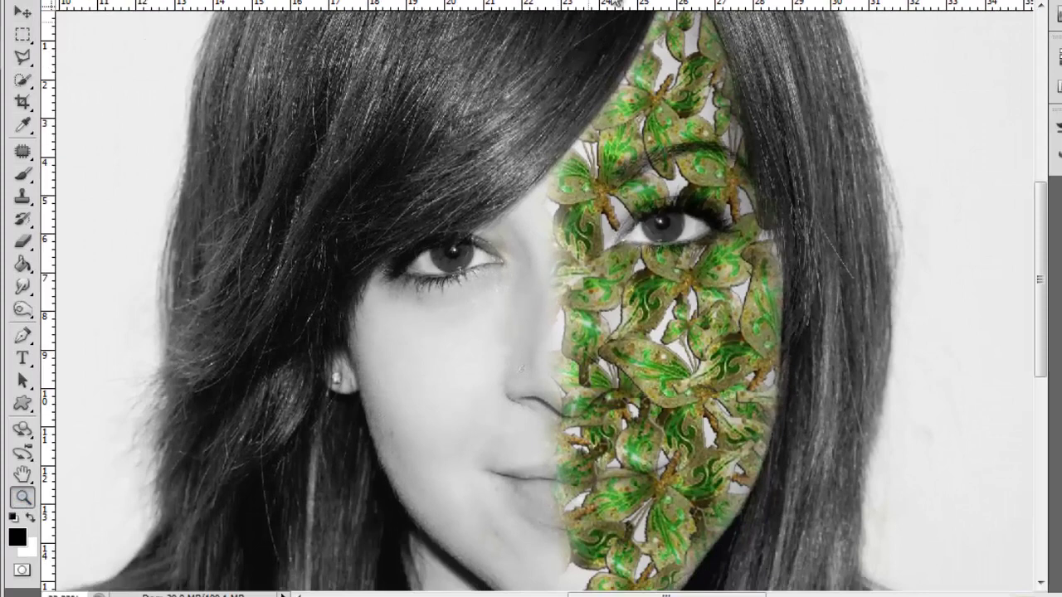
Step: Zoom in on the chin and erase butterflies over the lips and chin
{"action": "key", "text": "ctrl+0"}
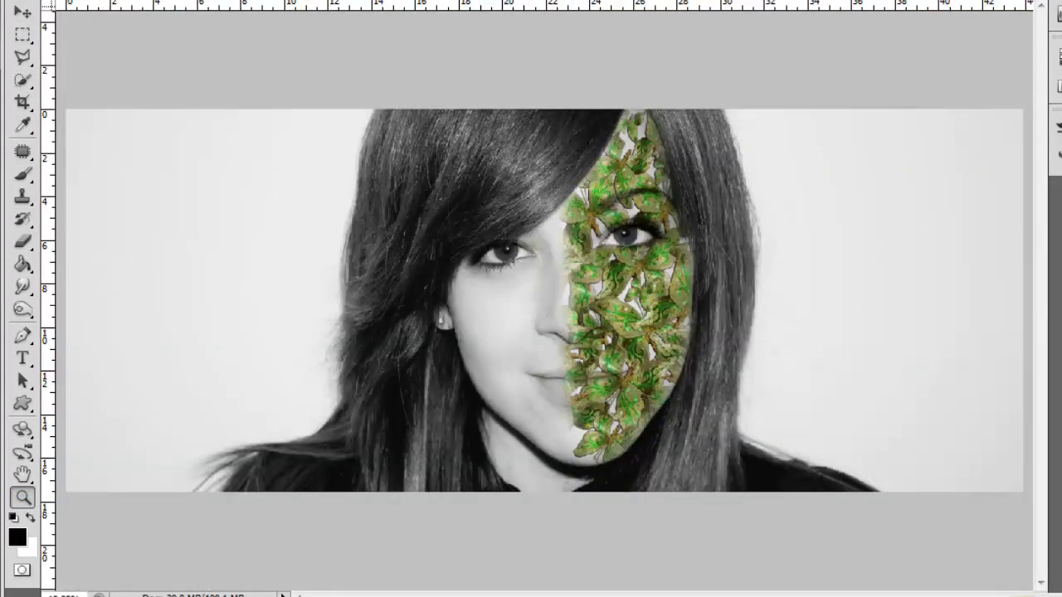
{"action": "left_click", "coordinate": [539, 197]}
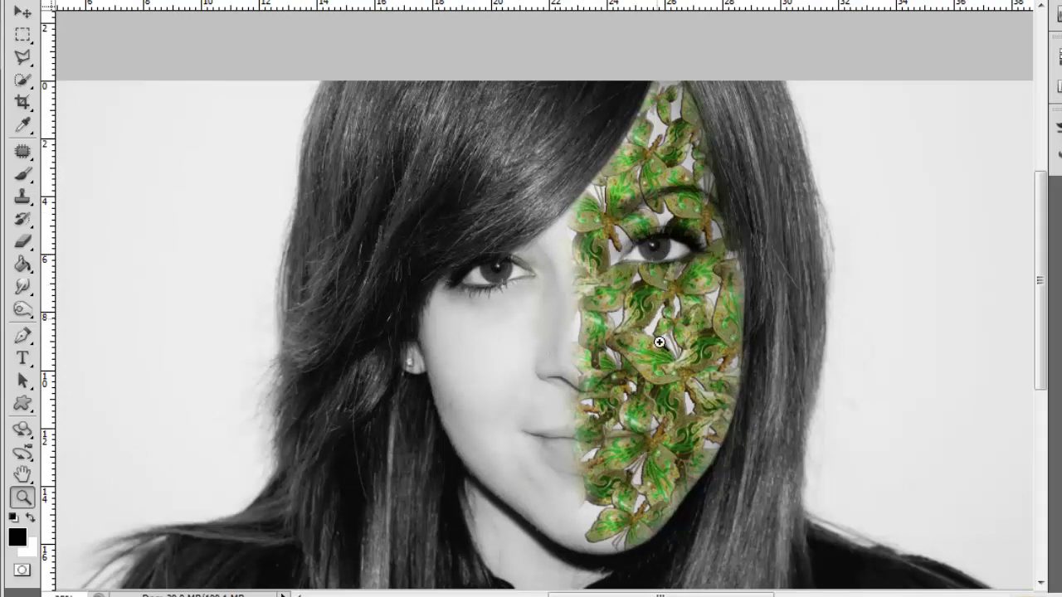
{"action": "left_click", "coordinate": [602, 465]}
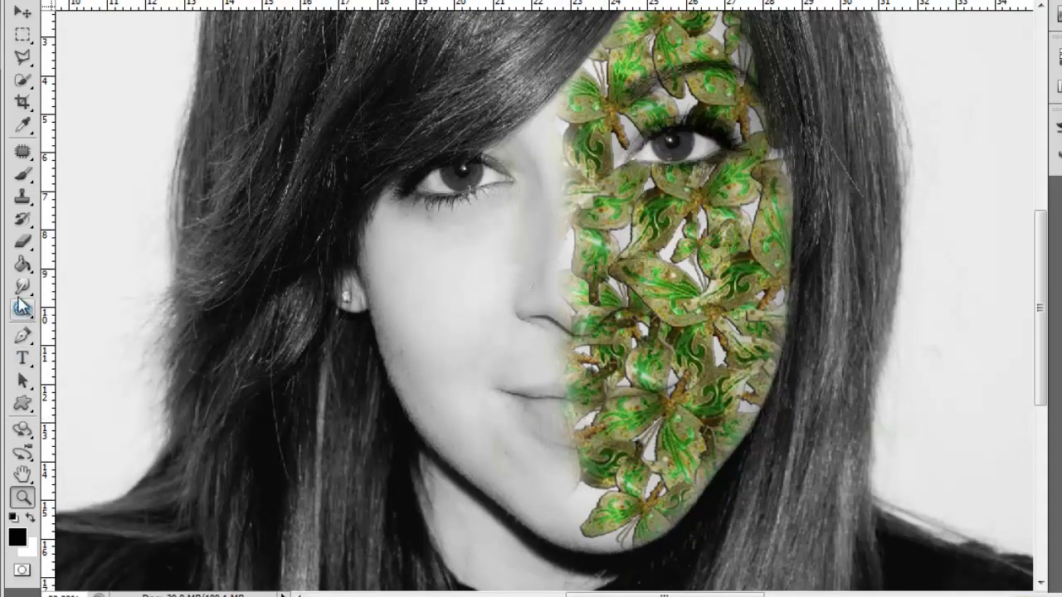
{"action": "left_click", "coordinate": [22, 241]}
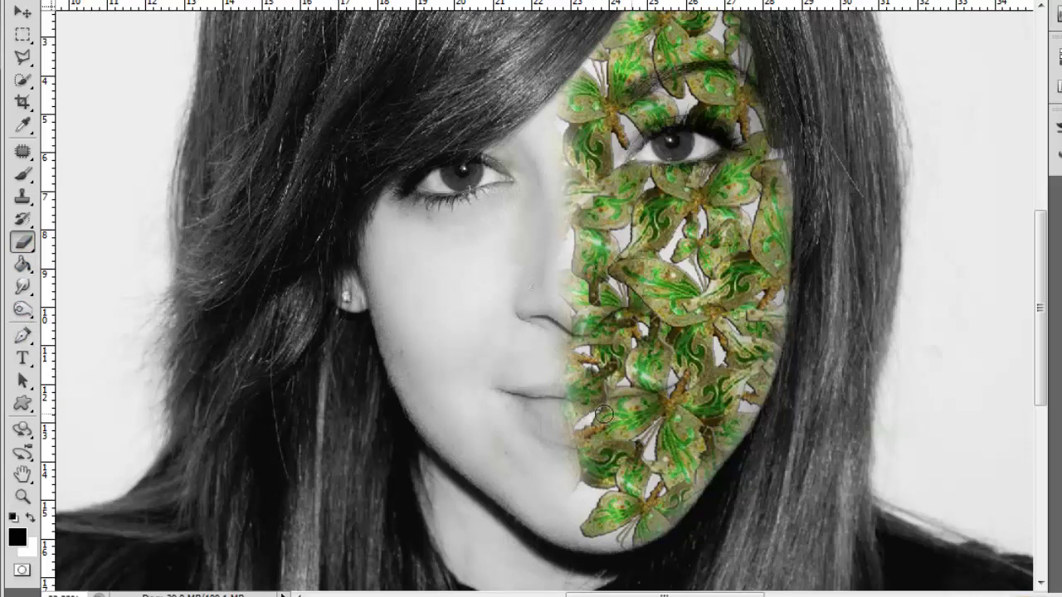
{"action": "mouse_move", "coordinate": [605, 432]}
{"action": "left_mouse_down"}
{"action": "mouse_move", "coordinate": [651, 411]}
{"action": "mouse_move", "coordinate": [652, 399]}
{"action": "mouse_move", "coordinate": [573, 395]}
{"action": "mouse_move", "coordinate": [597, 415]}
{"action": "mouse_move", "coordinate": [582, 430]}
{"action": "left_mouse_up"}
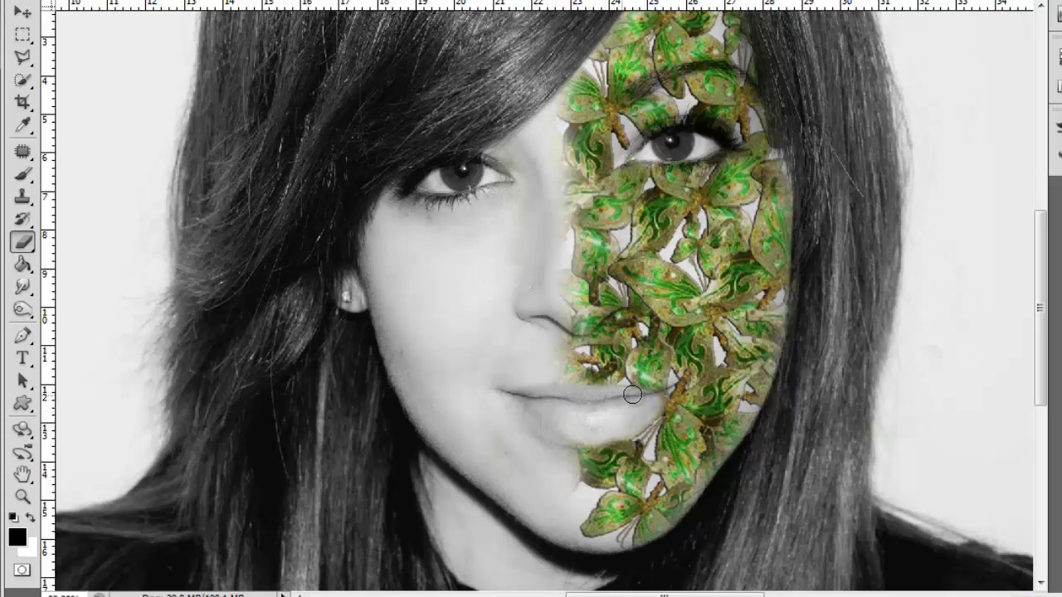
{"action": "mouse_move", "coordinate": [668, 387]}
{"action": "left_mouse_down"}
{"action": "mouse_move", "coordinate": [621, 434]}
{"action": "mouse_move", "coordinate": [581, 439]}
{"action": "mouse_move", "coordinate": [621, 438]}
{"action": "mouse_move", "coordinate": [665, 389]}
{"action": "mouse_move", "coordinate": [562, 393]}
{"action": "mouse_move", "coordinate": [592, 404]}
{"action": "left_mouse_up"}
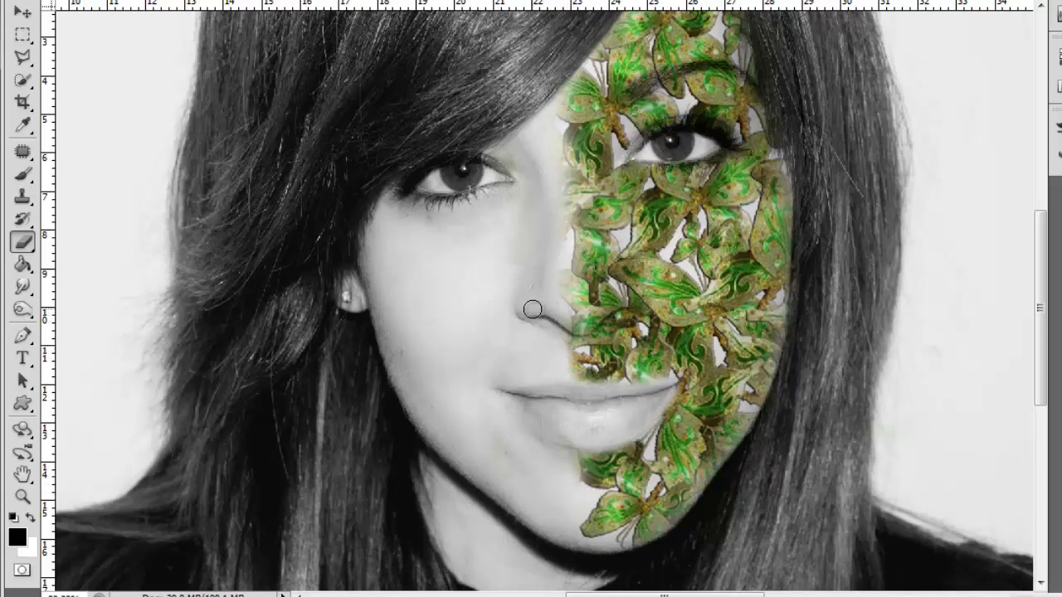
Step: Swap the colours so black is the foreground colour
{"action": "left_click", "coordinate": [30, 516]}
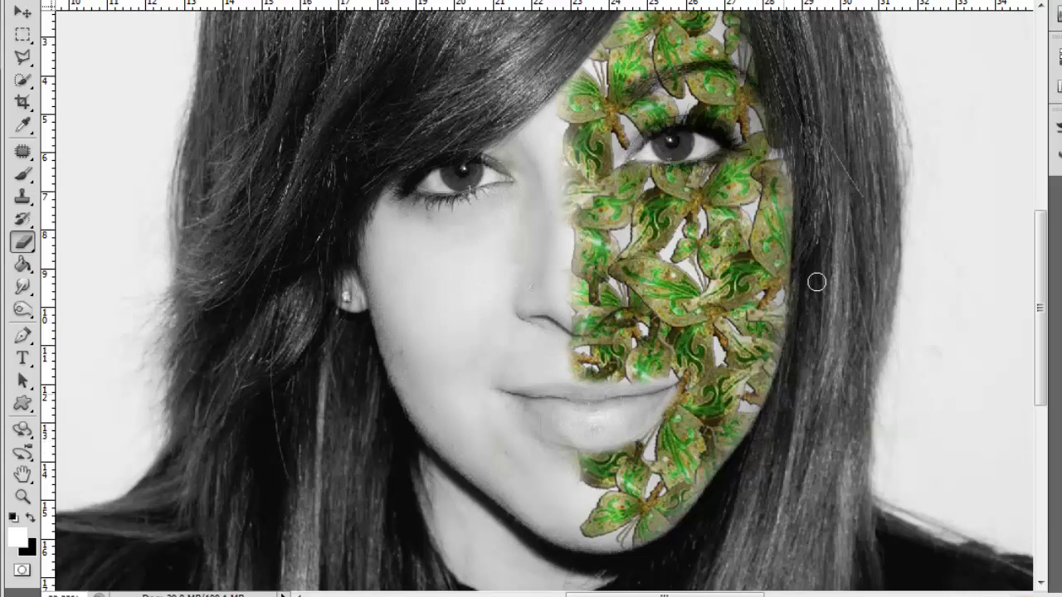
{"action": "left_click", "coordinate": [30, 518]}
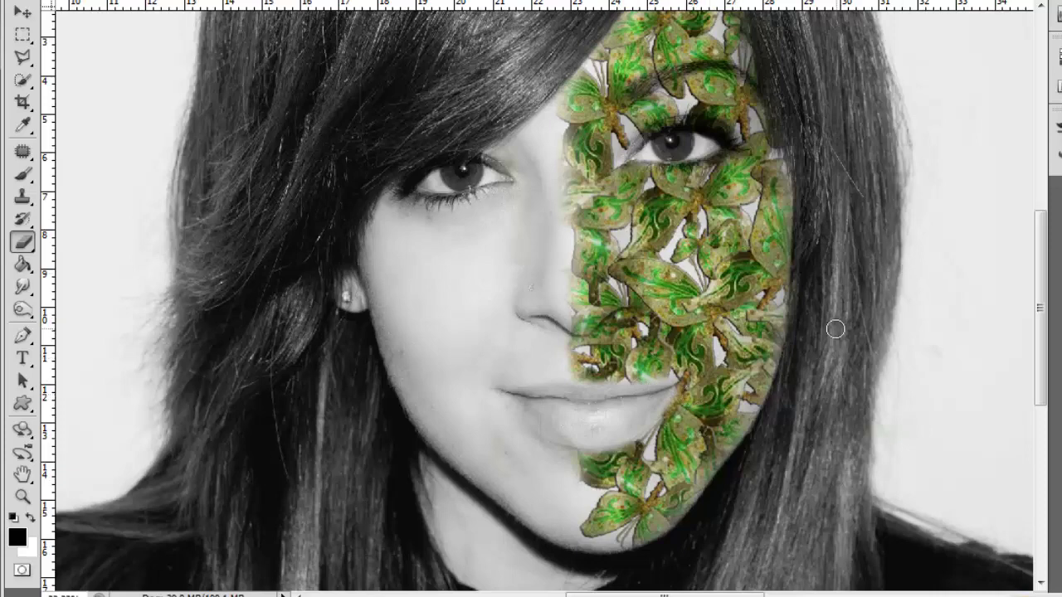
{"action": "left_click_drag", "start_coordinate": [1043, 355], "coordinate": [1050, 332]}
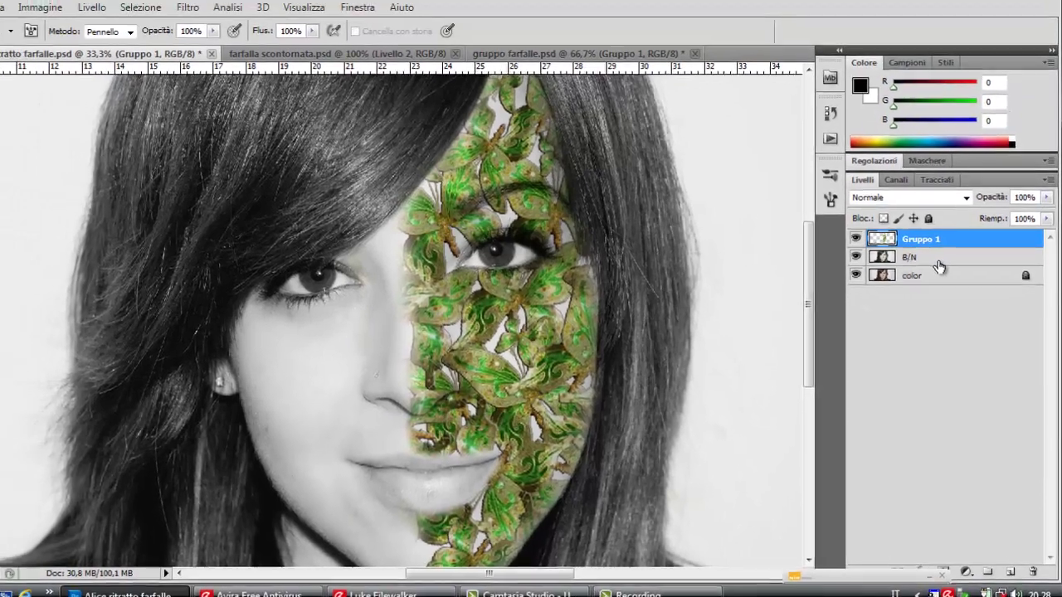
Step: Select the B/N layer, enter Quick Mask and zoom in on the eye
{"action": "left_click", "coordinate": [917, 229]}
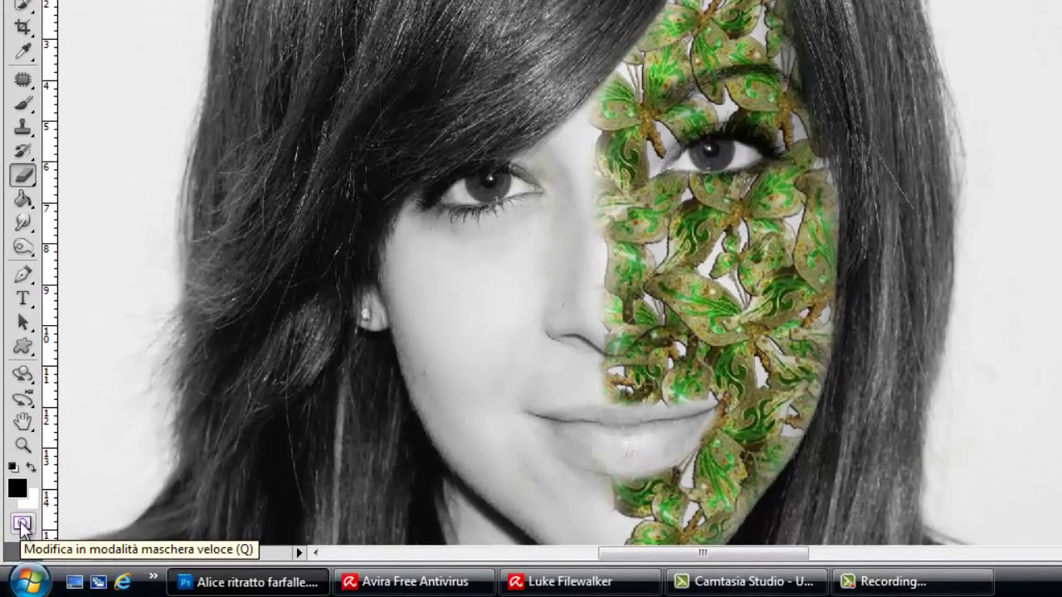
{"action": "left_click", "coordinate": [21, 525]}
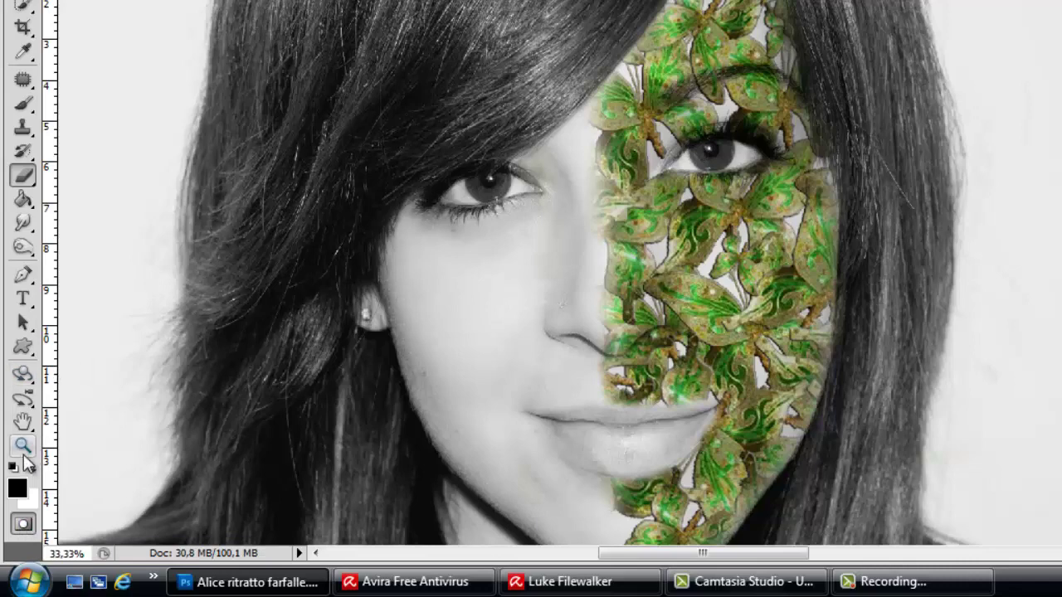
{"action": "left_click", "coordinate": [23, 446]}
{"action": "left_click", "coordinate": [635, 200]}
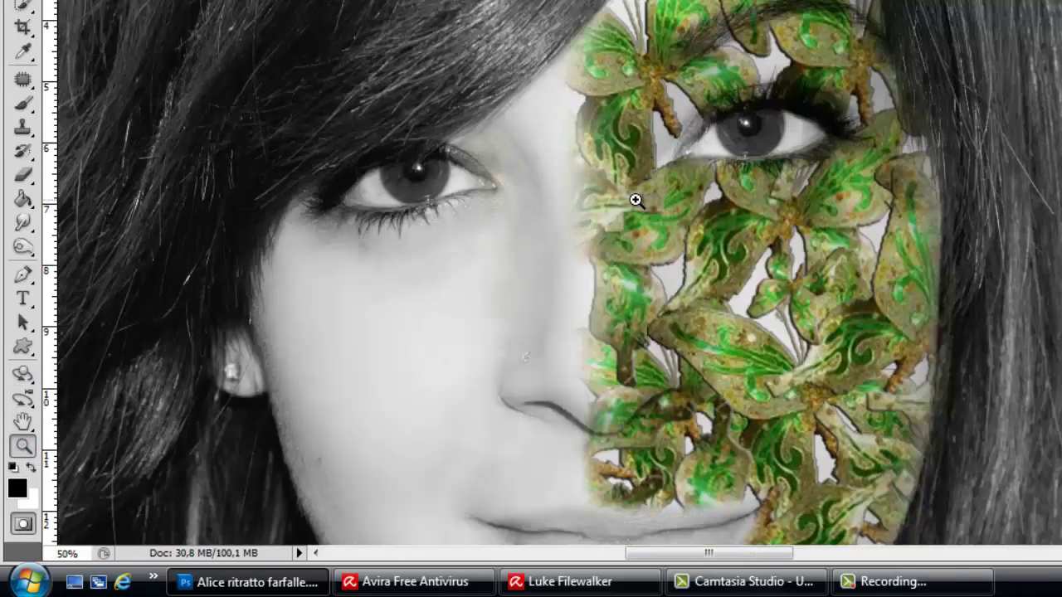
Step: Paint the right iris with a small brush and exit Quick Mask to make the selection
{"action": "left_click", "coordinate": [23, 104]}
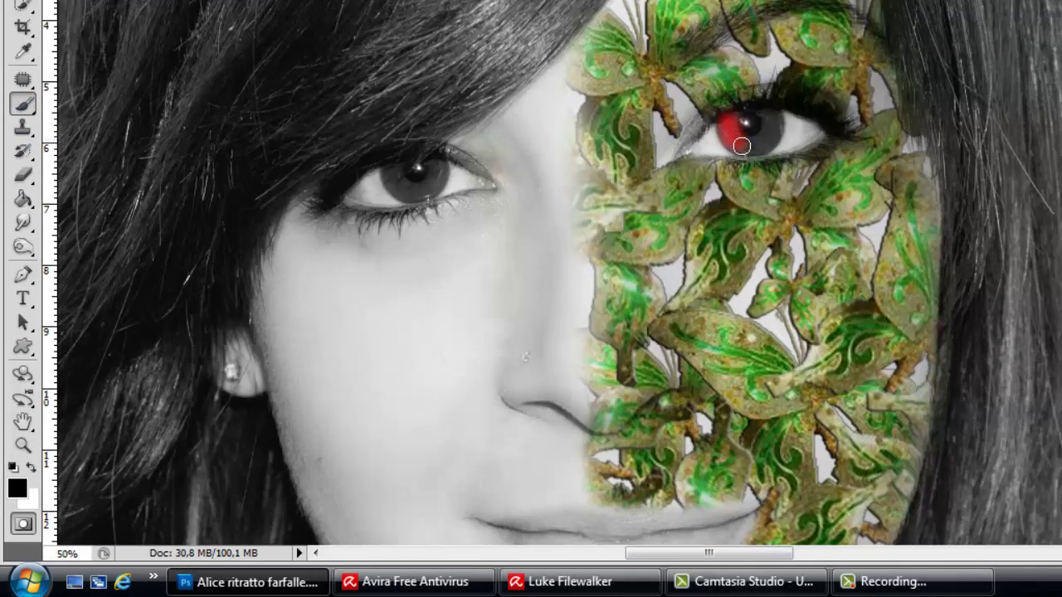
{"action": "left_click_drag", "start_coordinate": [741, 146], "coordinate": [774, 133]}
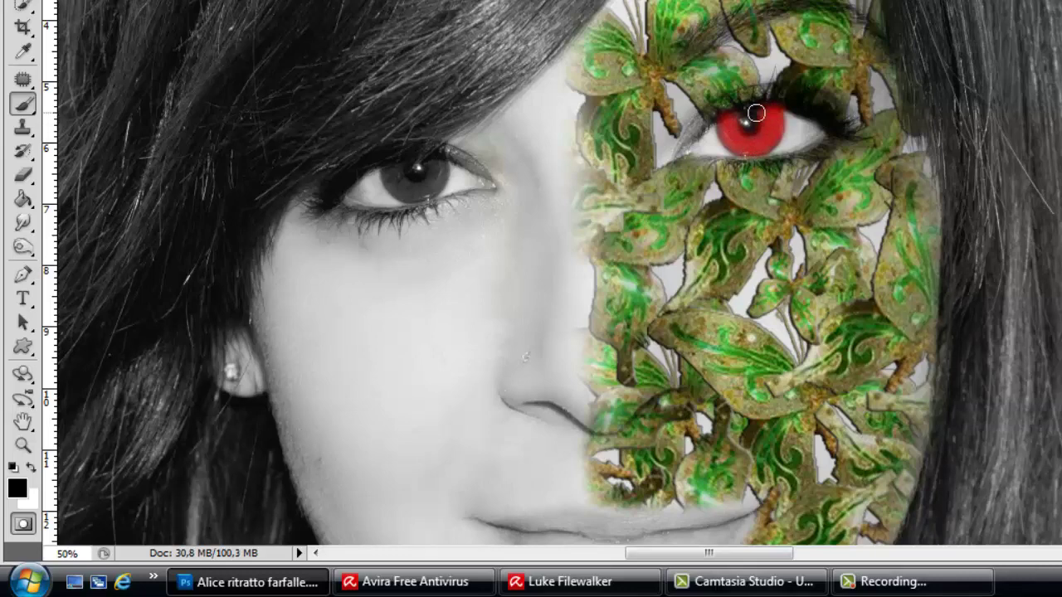
{"action": "right_click", "coordinate": [767, 115]}
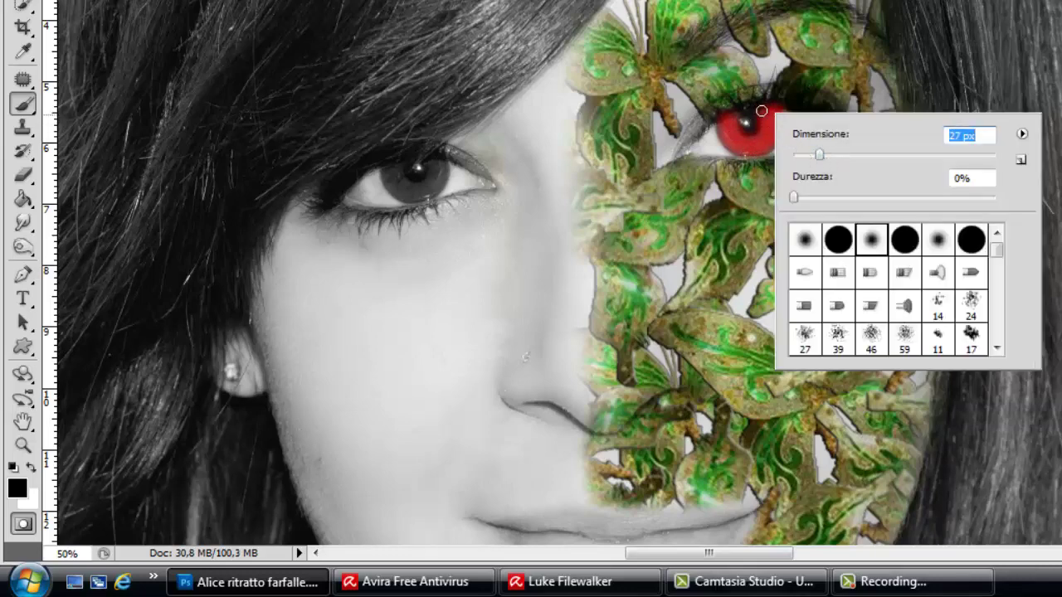
{"action": "key", "text": "Return"}
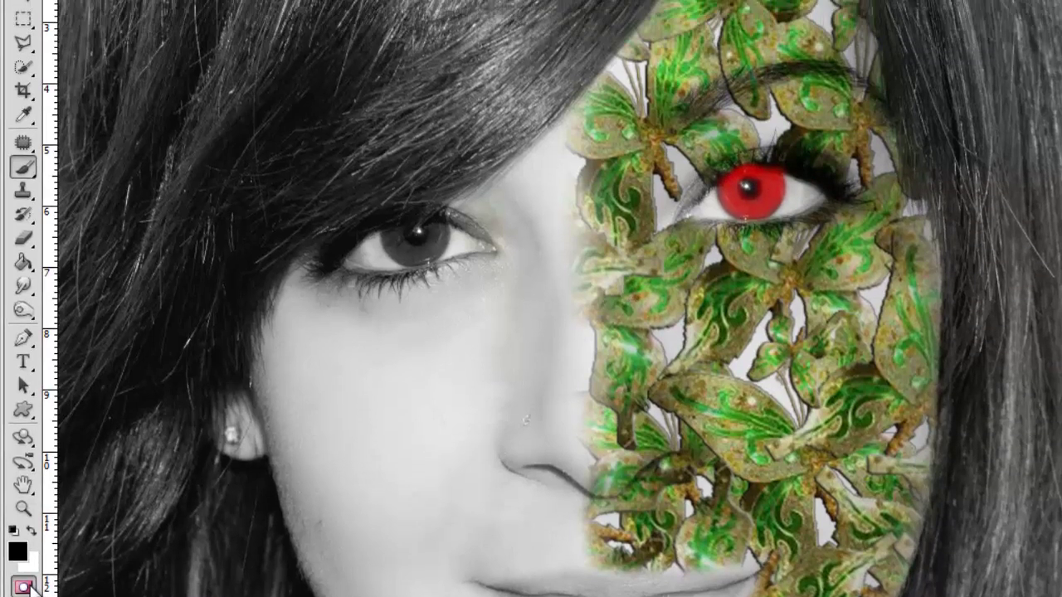
{"action": "left_click", "coordinate": [25, 525]}
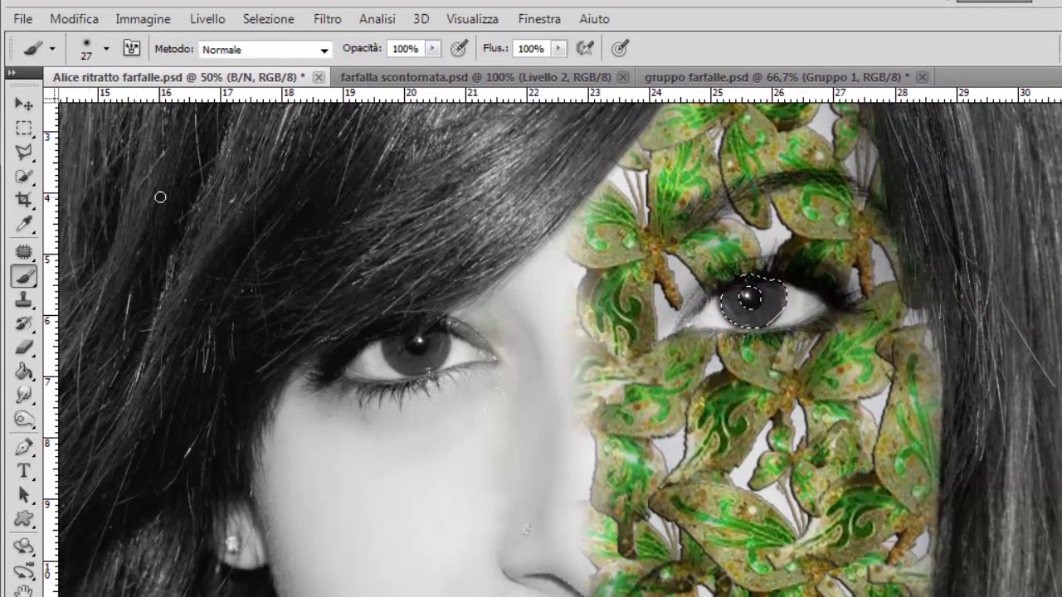
Step: Invert the selection to the iris, colorize it green at hue 117, saturation 67, then deselect
{"action": "left_click", "coordinate": [278, 18]}
{"action": "left_click", "coordinate": [325, 101]}
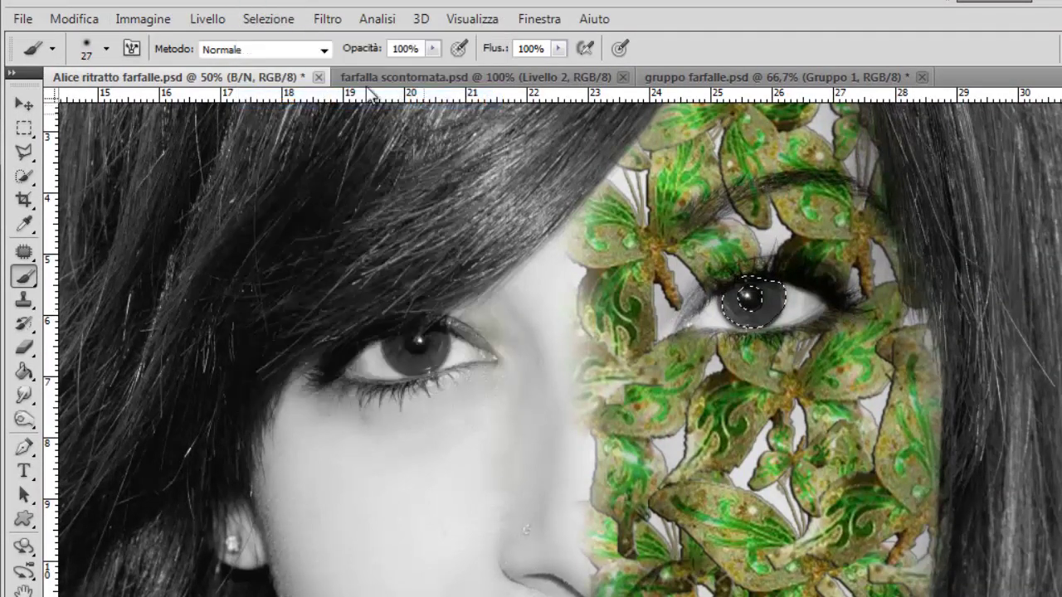
{"action": "left_click", "coordinate": [163, 22]}
{"action": "mouse_move", "coordinate": [126, 72]}
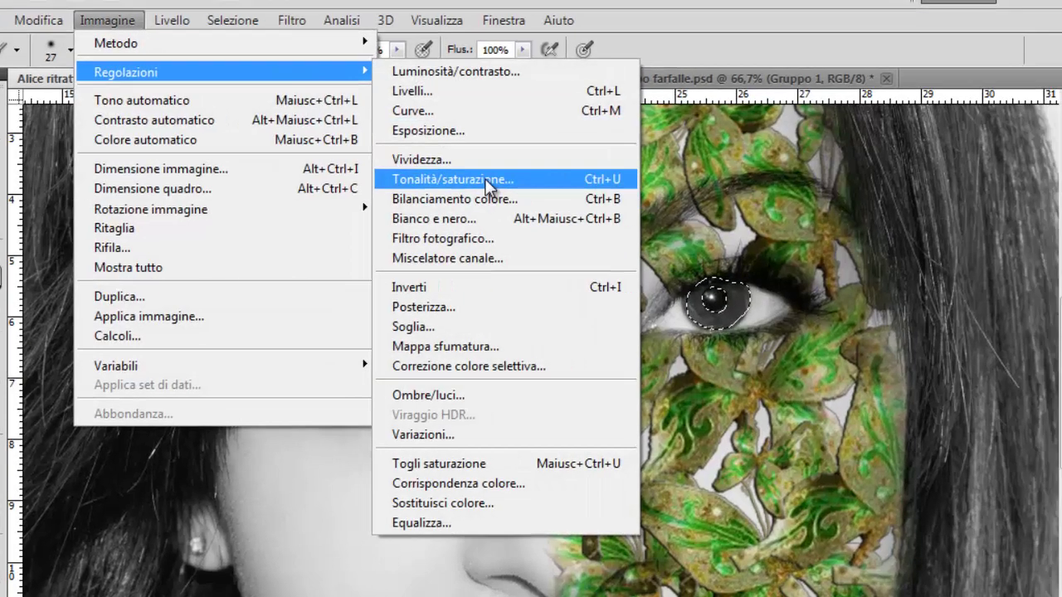
{"action": "left_click", "coordinate": [488, 178]}
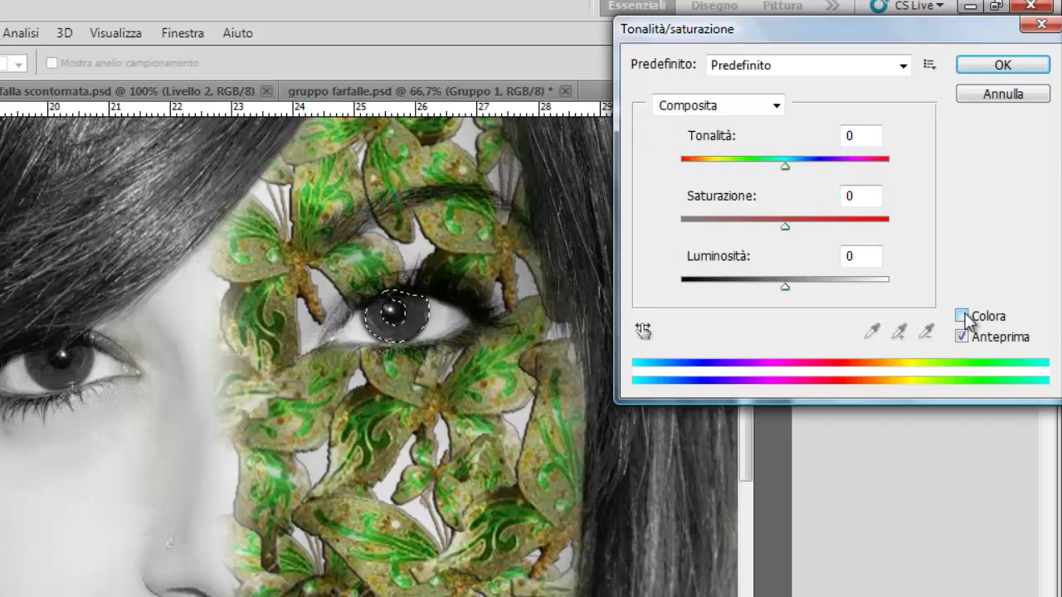
{"action": "left_click", "coordinate": [963, 316]}
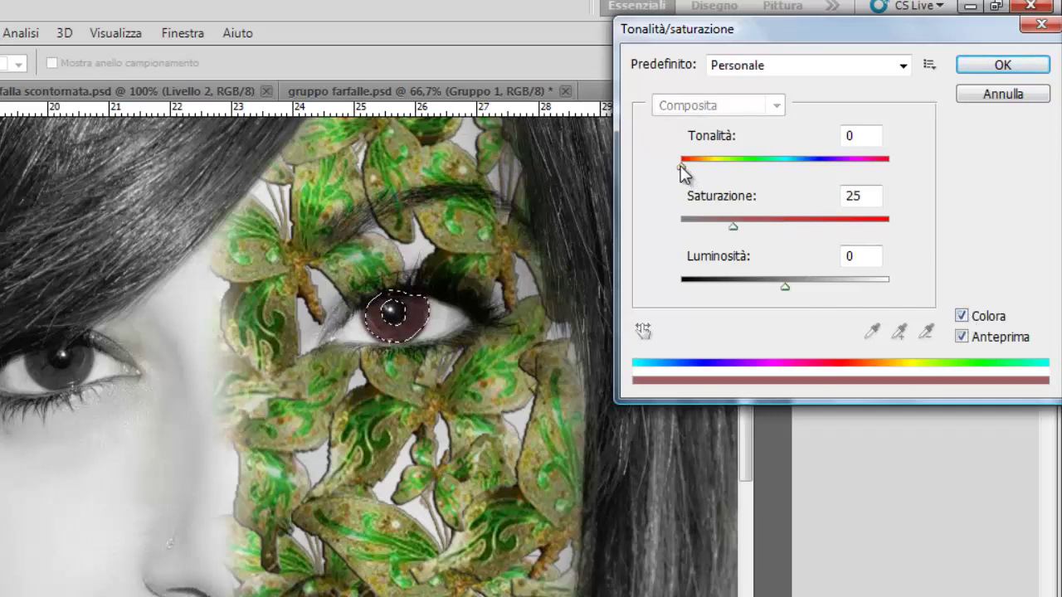
{"action": "left_click_drag", "start_coordinate": [680, 166], "coordinate": [747, 165]}
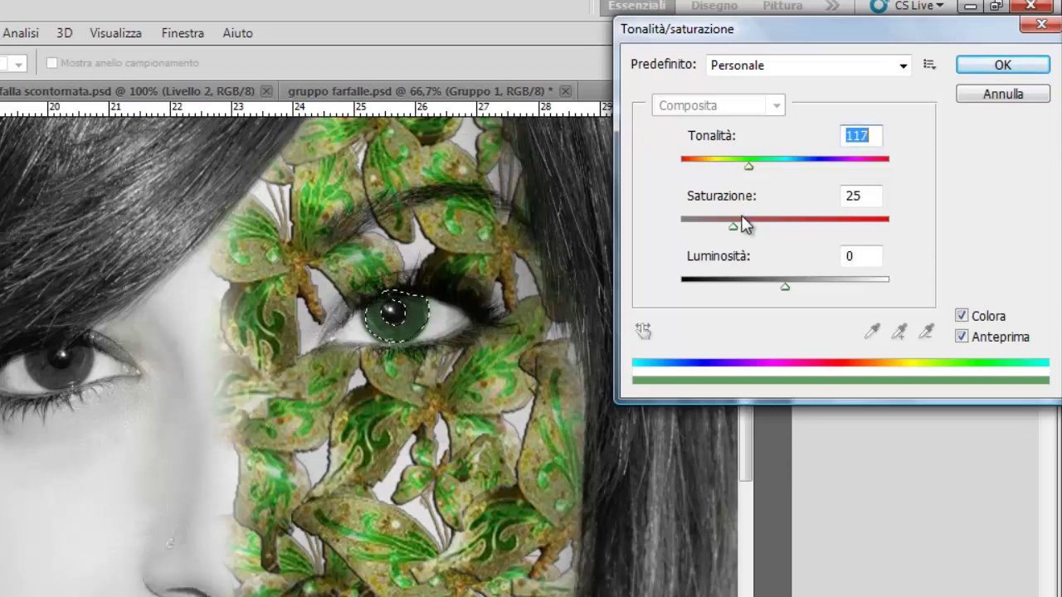
{"action": "left_click_drag", "start_coordinate": [732, 226], "coordinate": [819, 226]}
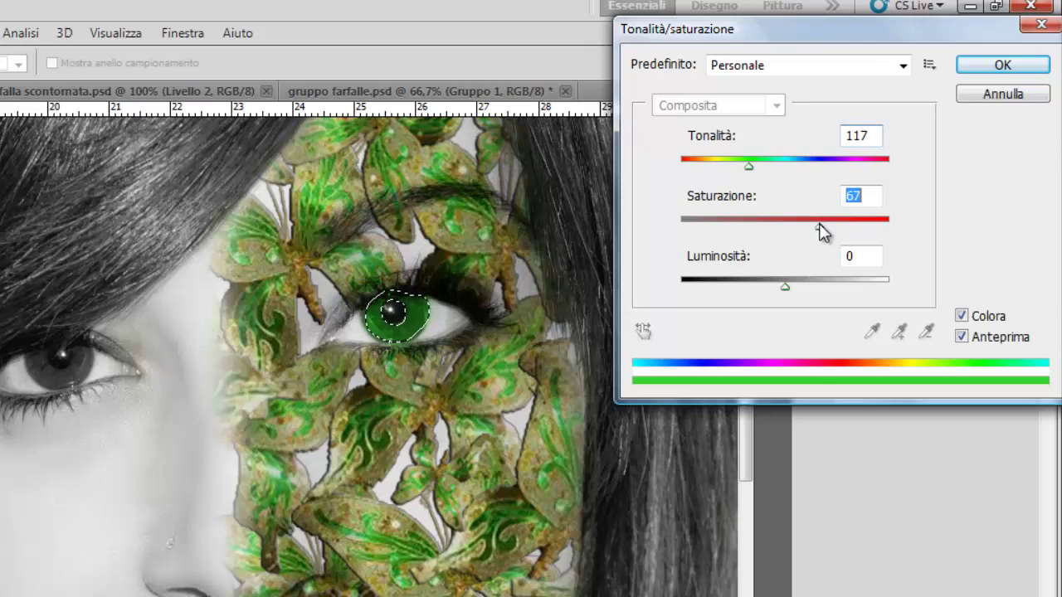
{"action": "left_click", "coordinate": [1002, 66]}
{"action": "key", "text": "ctrl+d"}
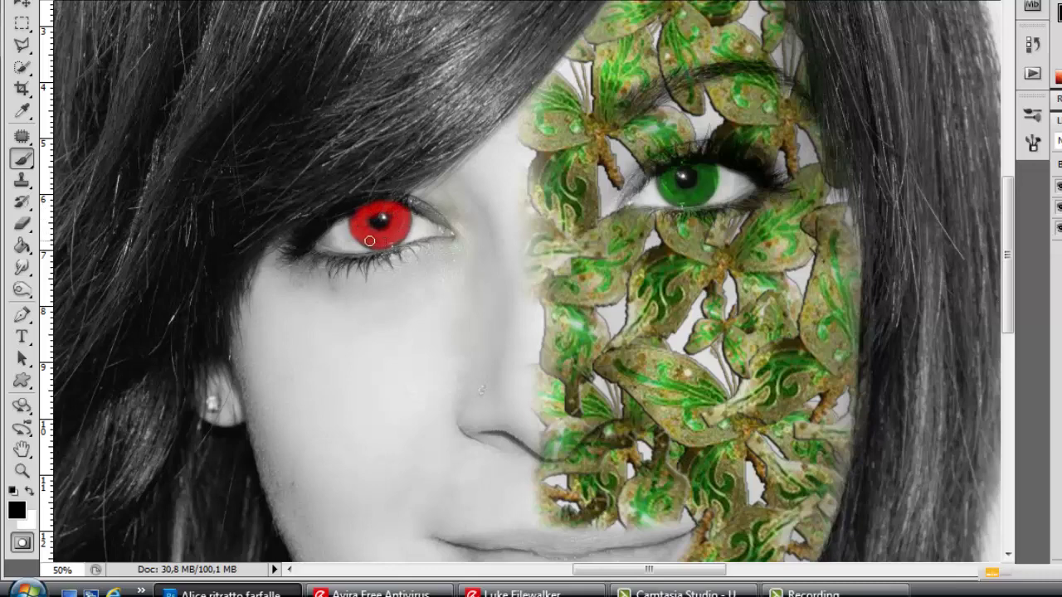
Step: Turn the left eye's mask into an inverted iris selection, colorize at hue 117, saturation 69, then deselect
{"action": "left_click", "coordinate": [23, 542]}
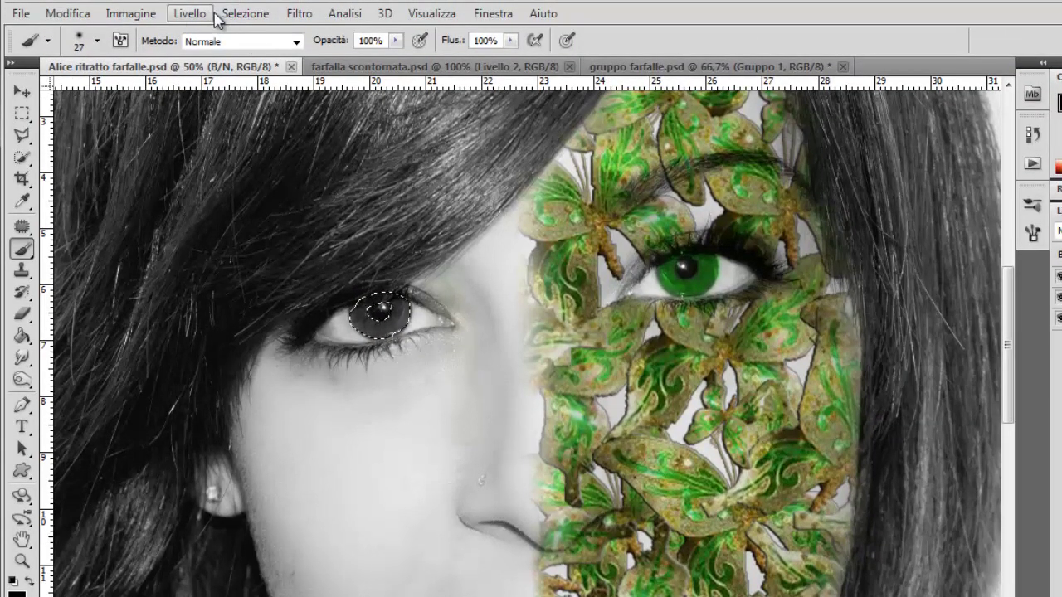
{"action": "left_click", "coordinate": [249, 19]}
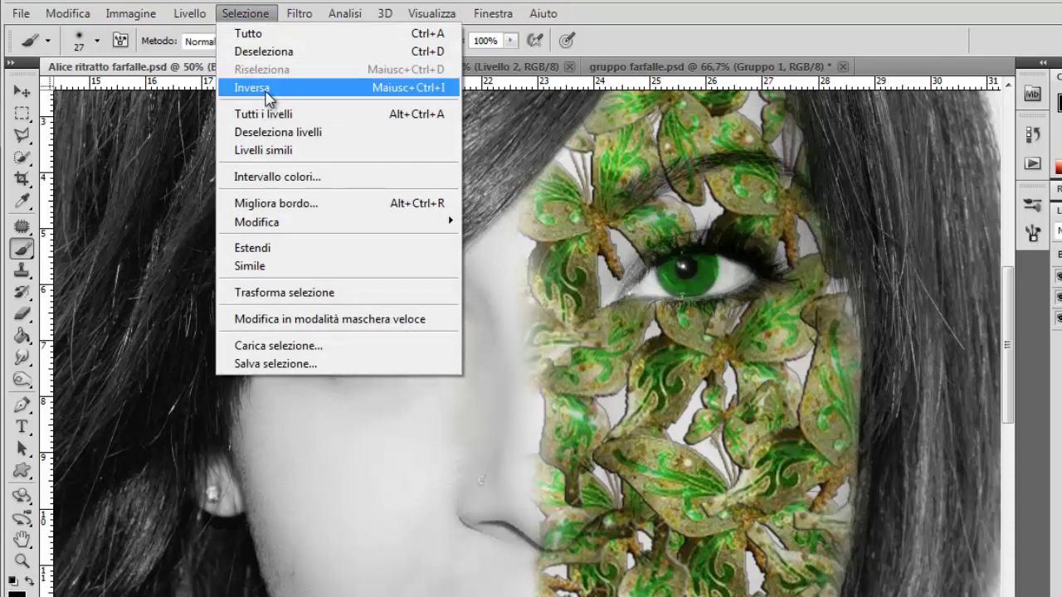
{"action": "left_click", "coordinate": [267, 88]}
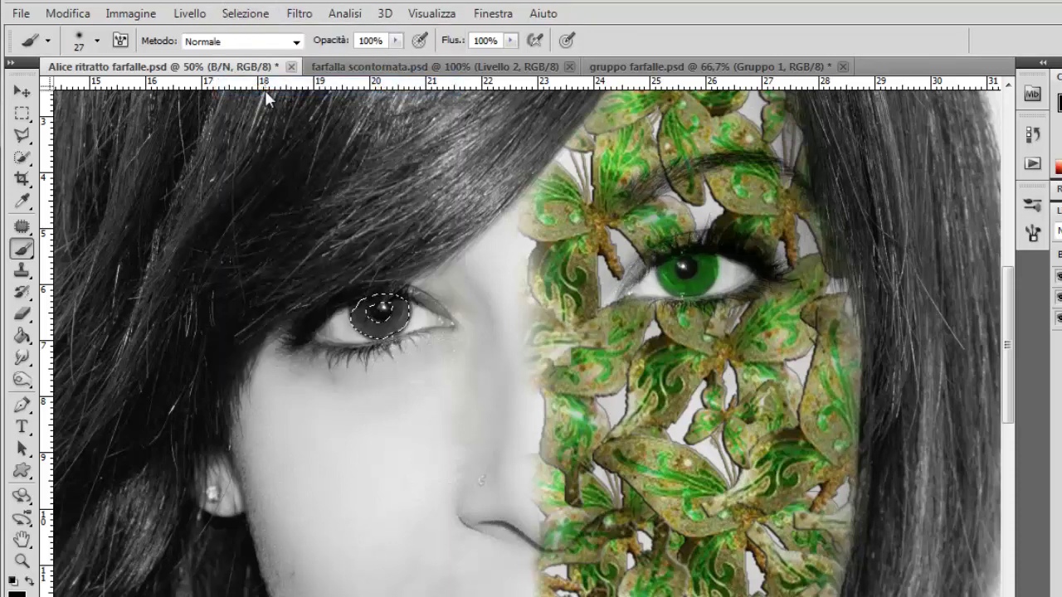
{"action": "left_click", "coordinate": [126, 25]}
{"action": "mouse_move", "coordinate": [148, 60]}
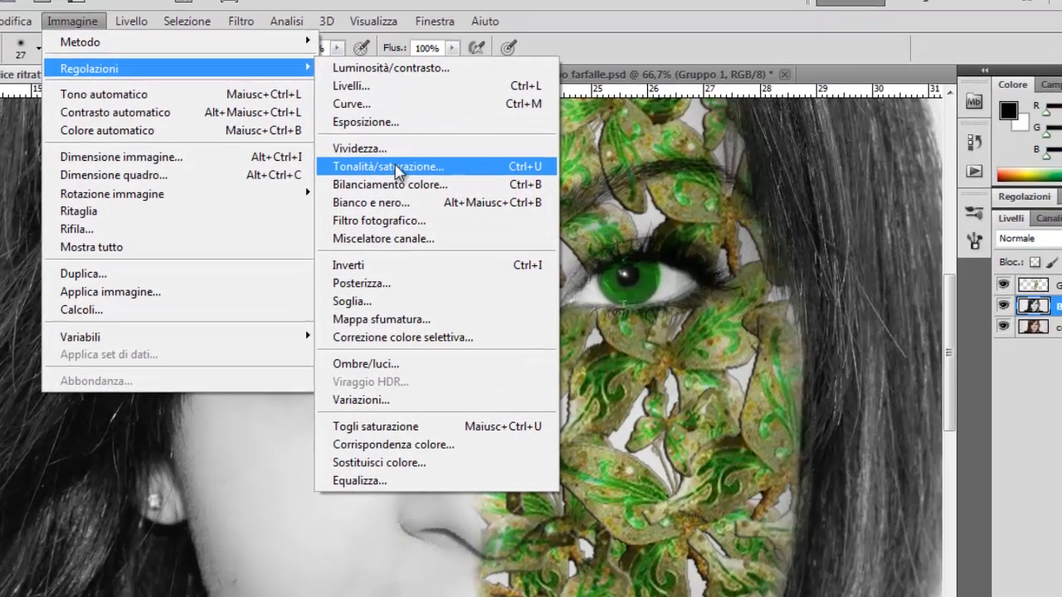
{"action": "left_click", "coordinate": [419, 160]}
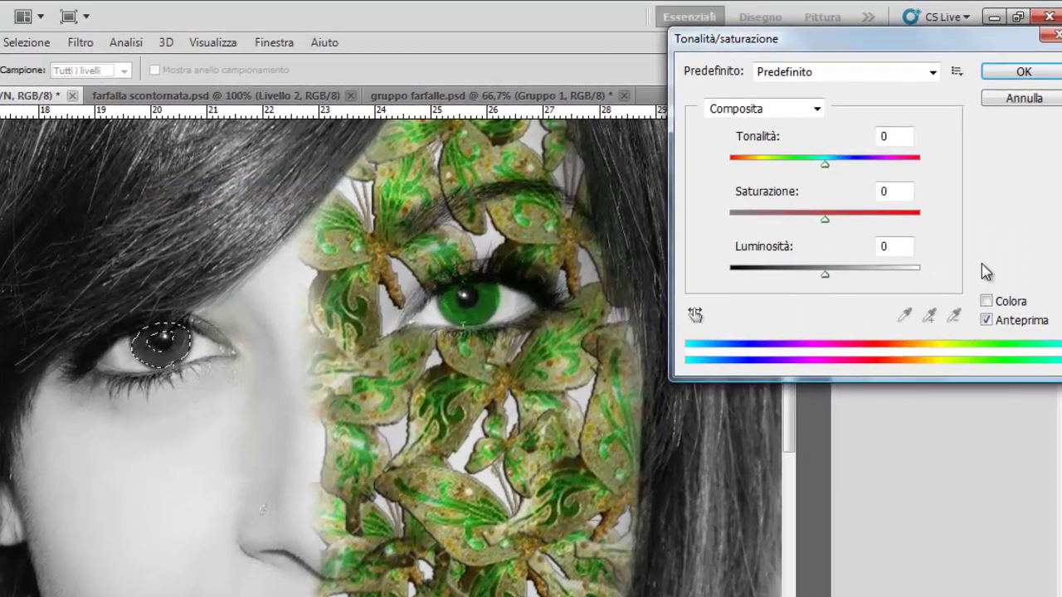
{"action": "left_click", "coordinate": [987, 302]}
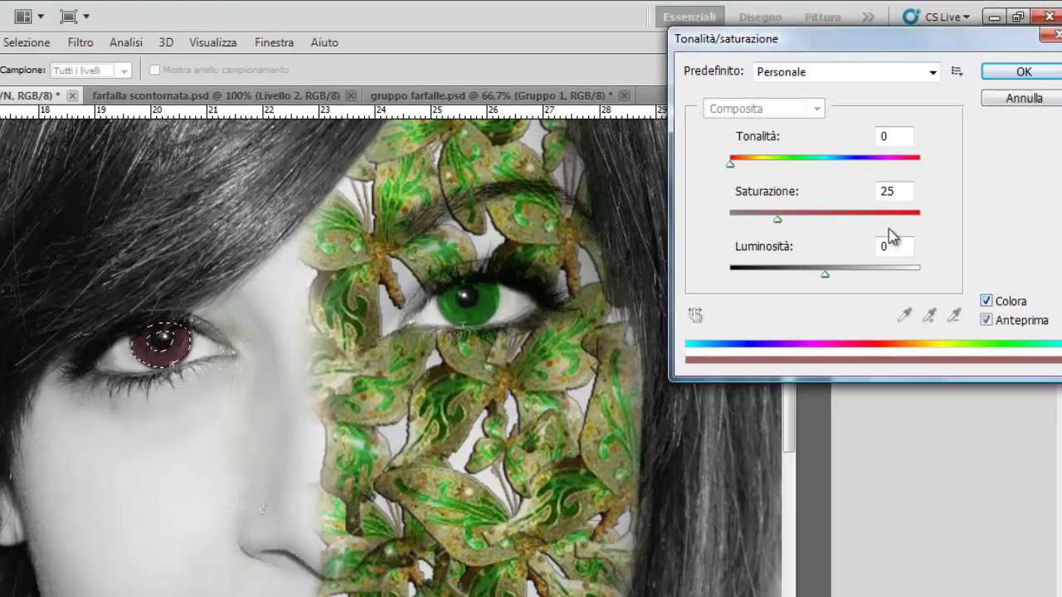
{"action": "left_click_drag", "start_coordinate": [732, 171], "coordinate": [771, 175]}
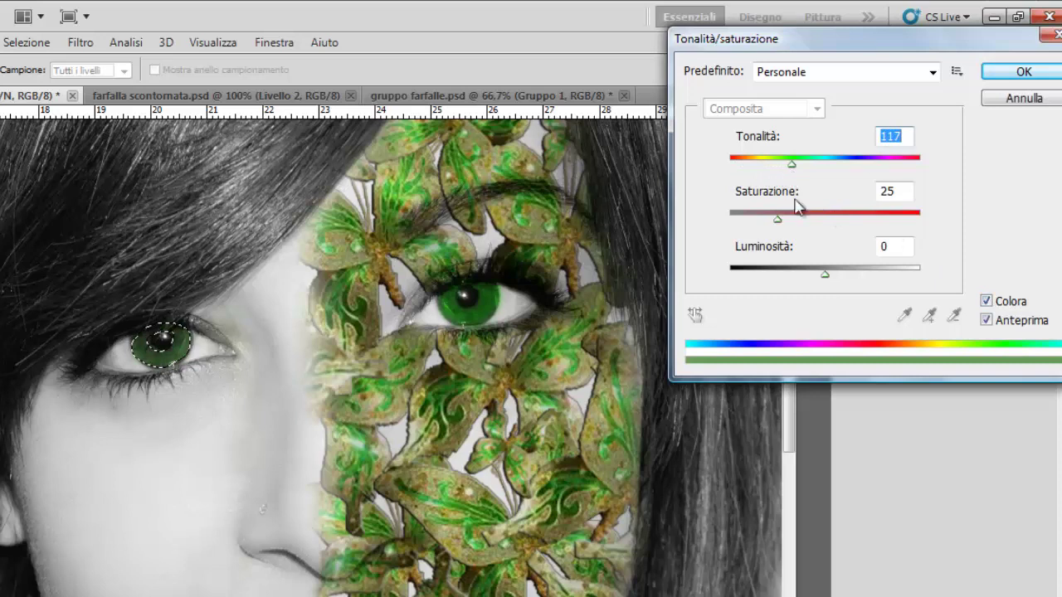
{"action": "left_click_drag", "start_coordinate": [780, 225], "coordinate": [806, 236]}
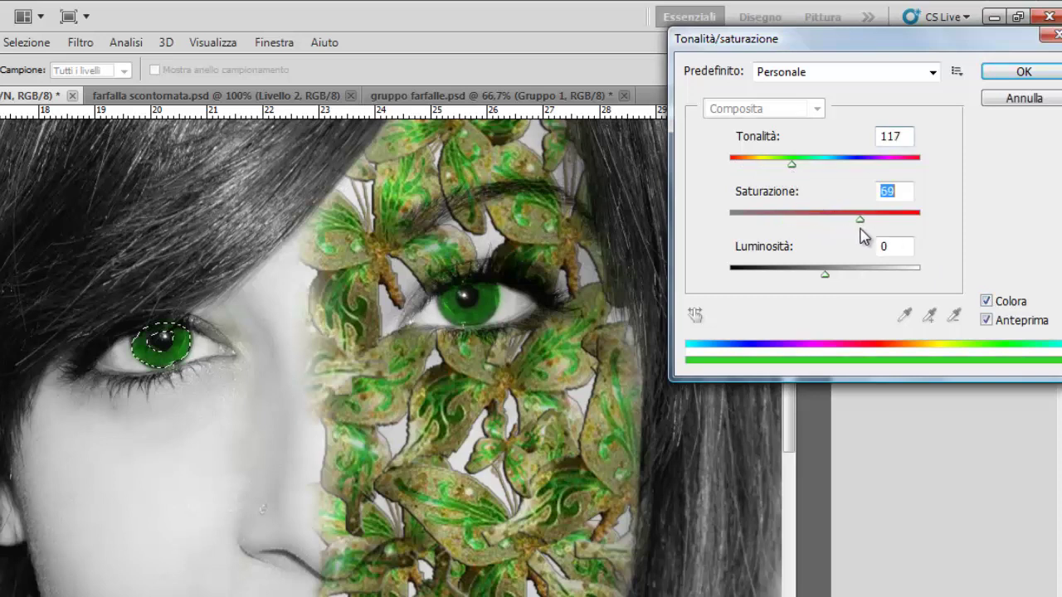
{"action": "left_click", "coordinate": [1025, 71]}
{"action": "key", "text": "ctrl+d"}
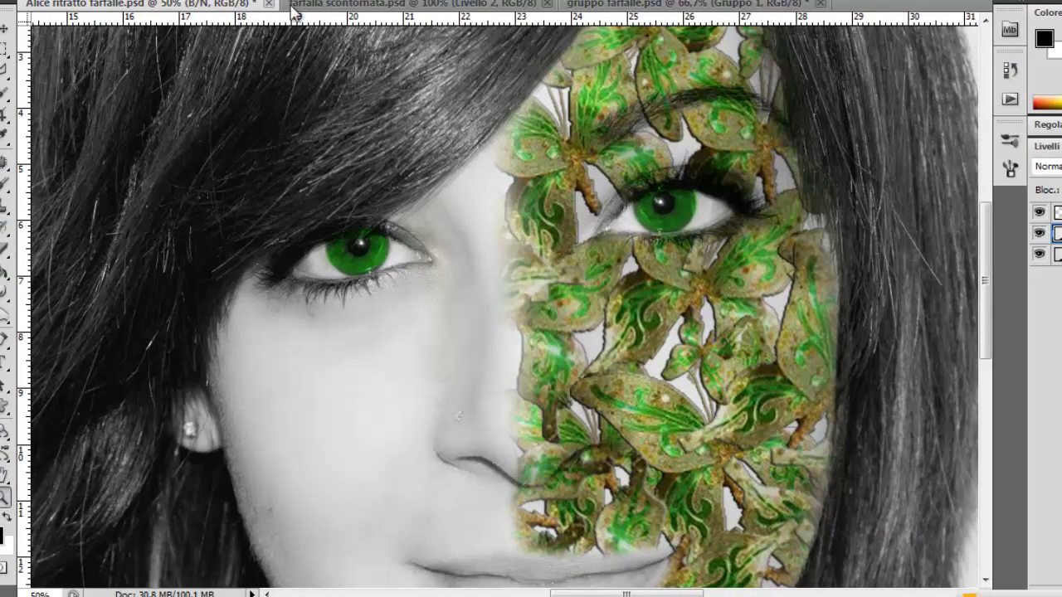
{"action": "key", "text": "ctrl+0"}
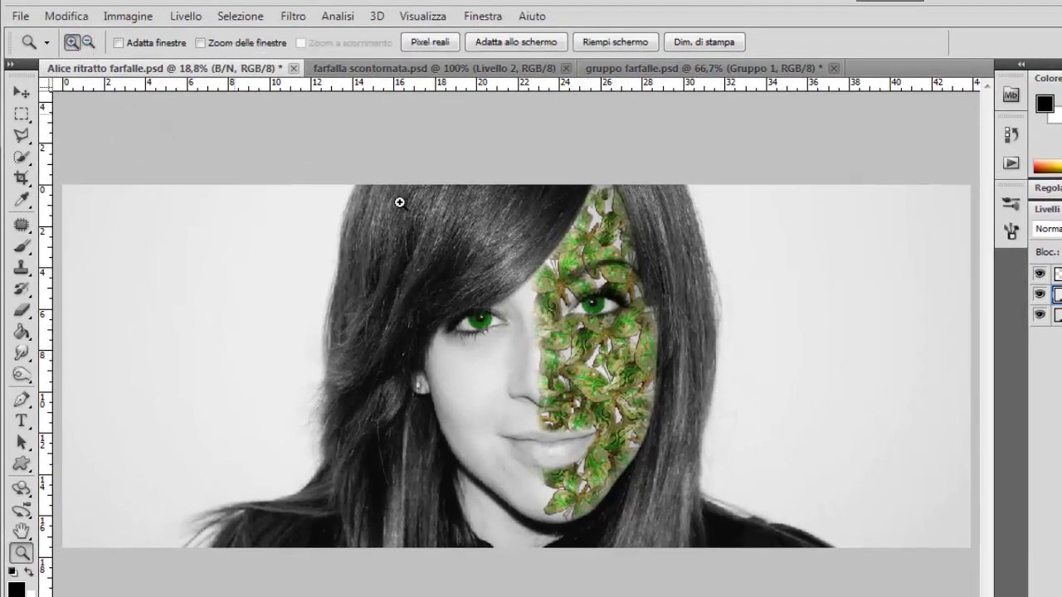
{"action": "left_click", "coordinate": [548, 308]}
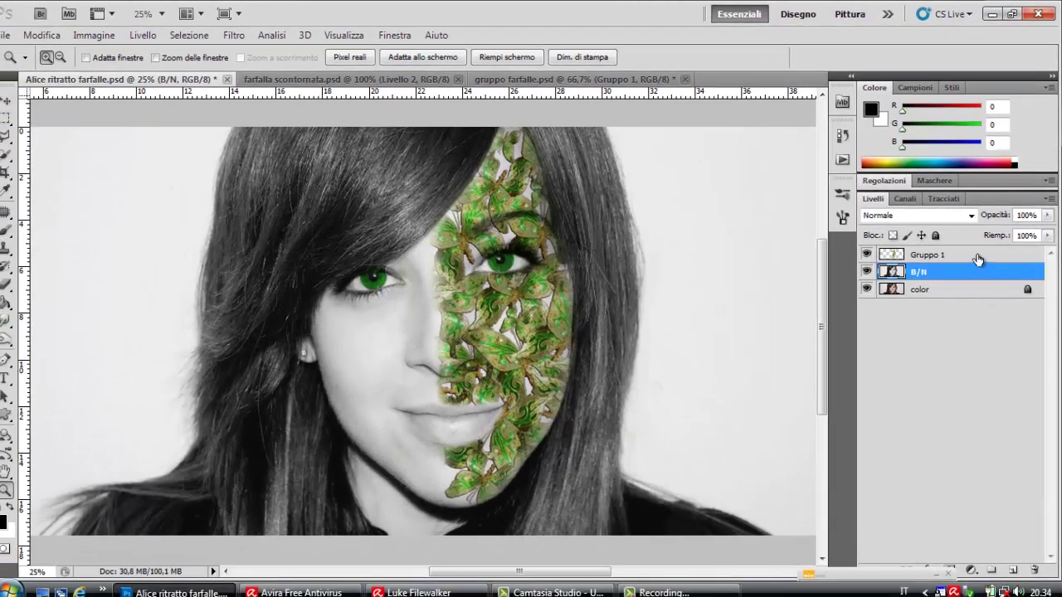
{"action": "left_click", "coordinate": [978, 257]}
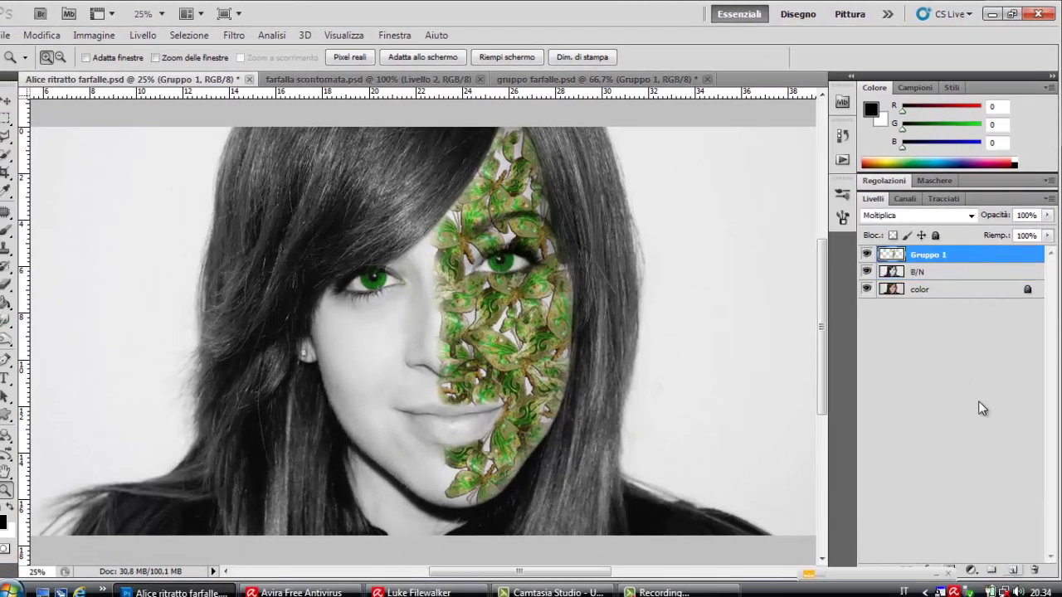
Step: Add new layer Livello 1 above Gruppo 1 and choose the 1076 px crack brush preset
{"action": "left_click", "coordinate": [1016, 576]}
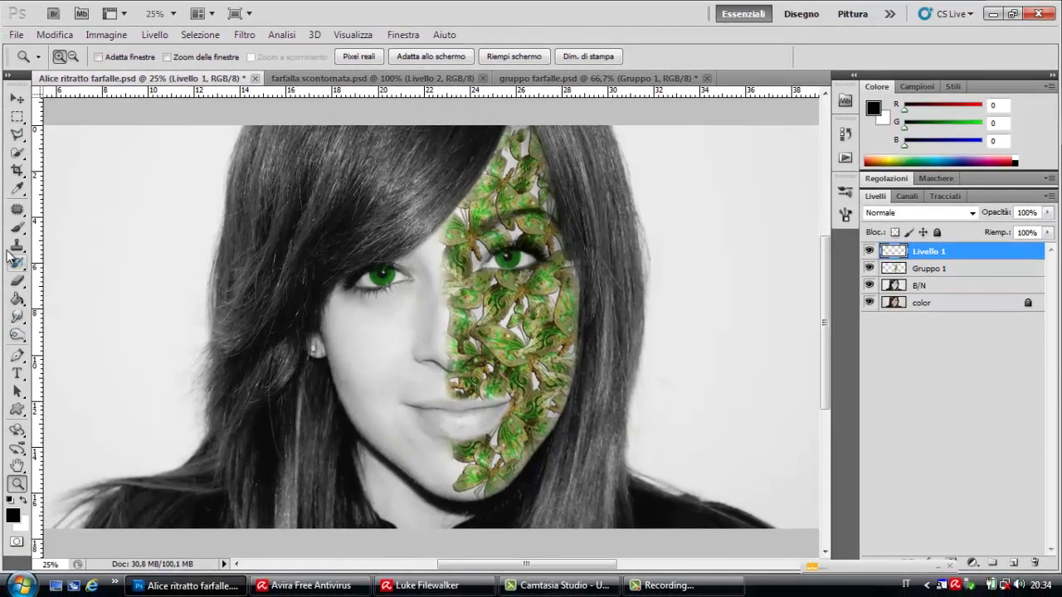
{"action": "left_click", "coordinate": [18, 229]}
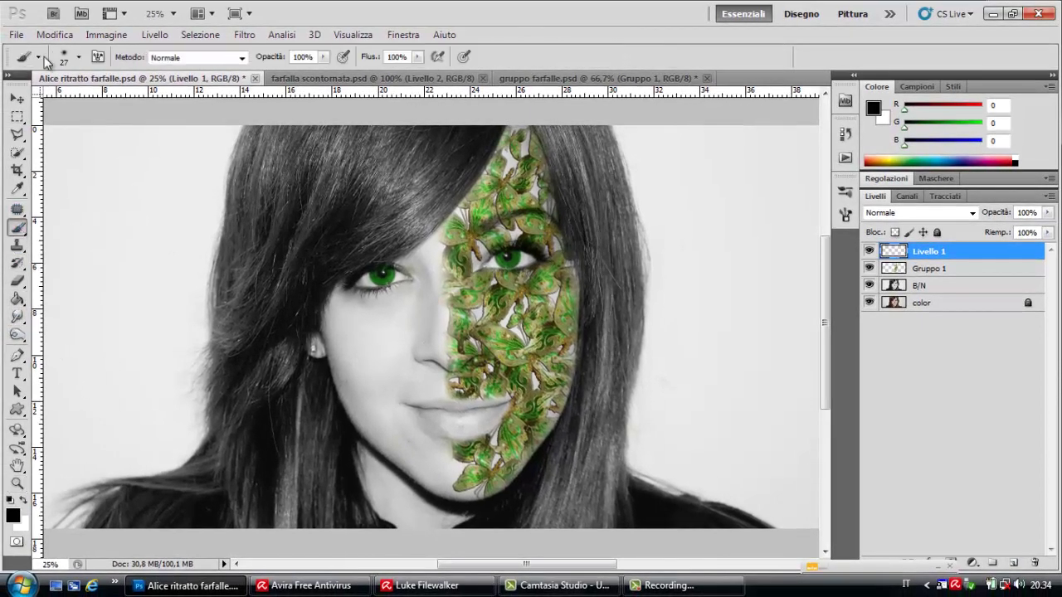
{"action": "left_click", "coordinate": [77, 58]}
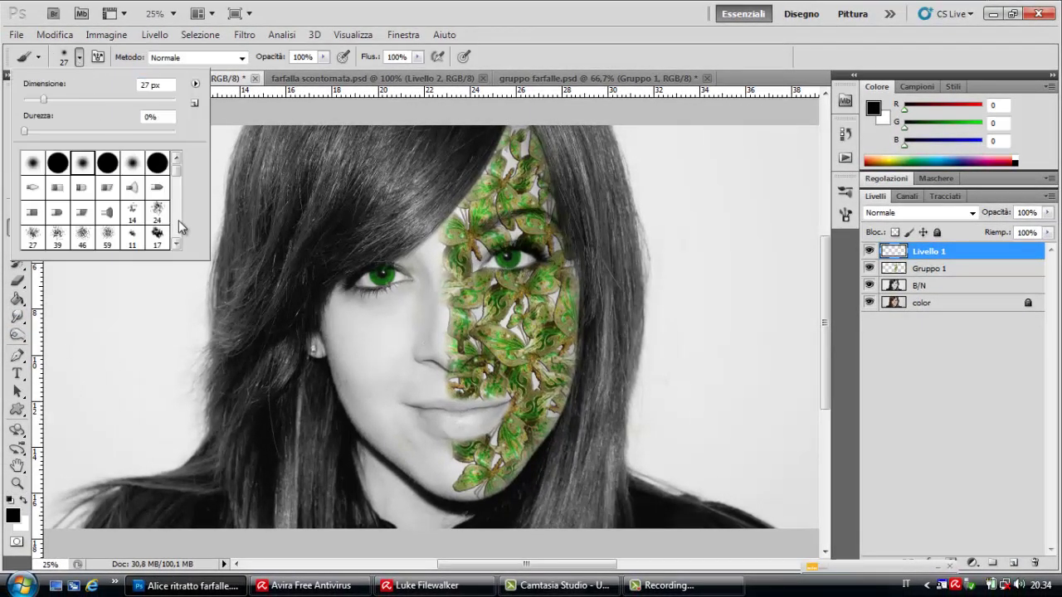
{"action": "scroll", "coordinate": [163, 209], "scroll_direction": "down", "scroll_amount": 3}
{"action": "scroll", "coordinate": [164, 209], "scroll_direction": "down", "scroll_amount": 2}
{"action": "scroll", "coordinate": [176, 202], "scroll_direction": "down", "scroll_amount": 2}
{"action": "scroll", "coordinate": [176, 202], "scroll_direction": "down", "scroll_amount": 2}
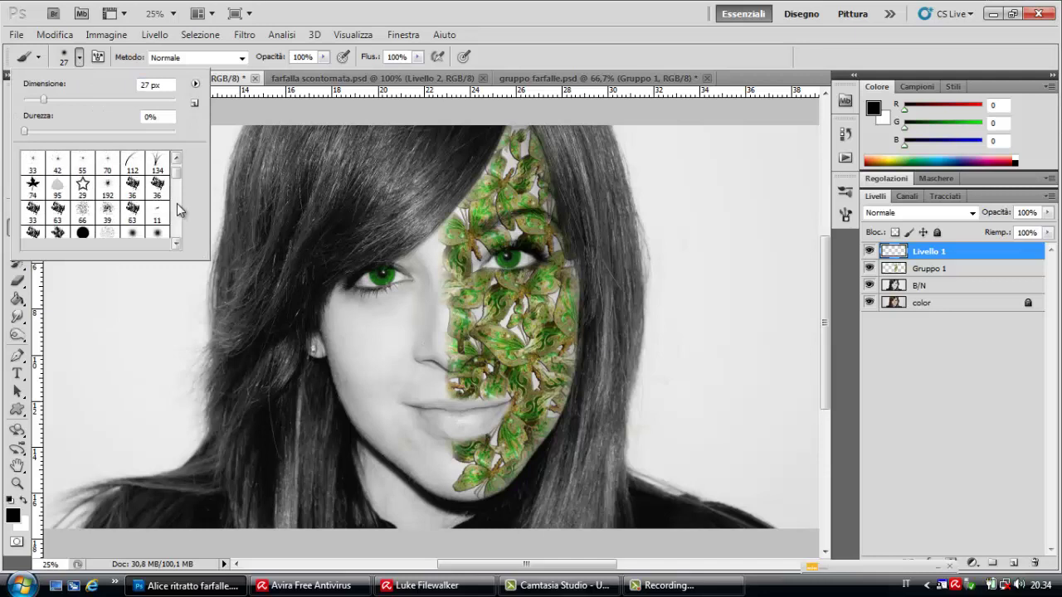
{"action": "scroll", "coordinate": [176, 203], "scroll_direction": "down", "scroll_amount": 2}
{"action": "scroll", "coordinate": [178, 199], "scroll_direction": "down", "scroll_amount": 2}
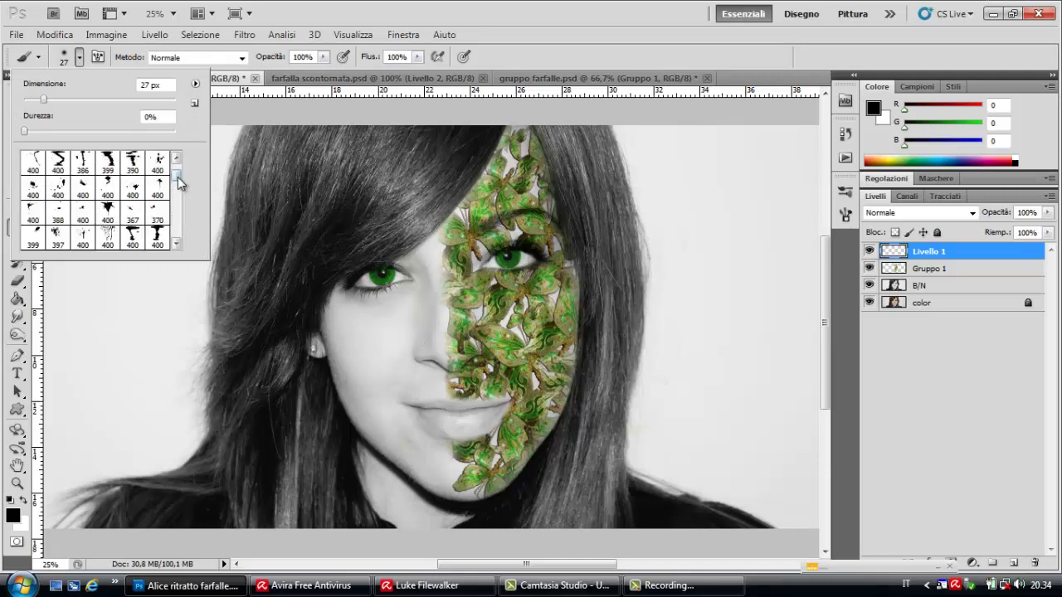
{"action": "left_click_drag", "start_coordinate": [177, 182], "coordinate": [183, 204]}
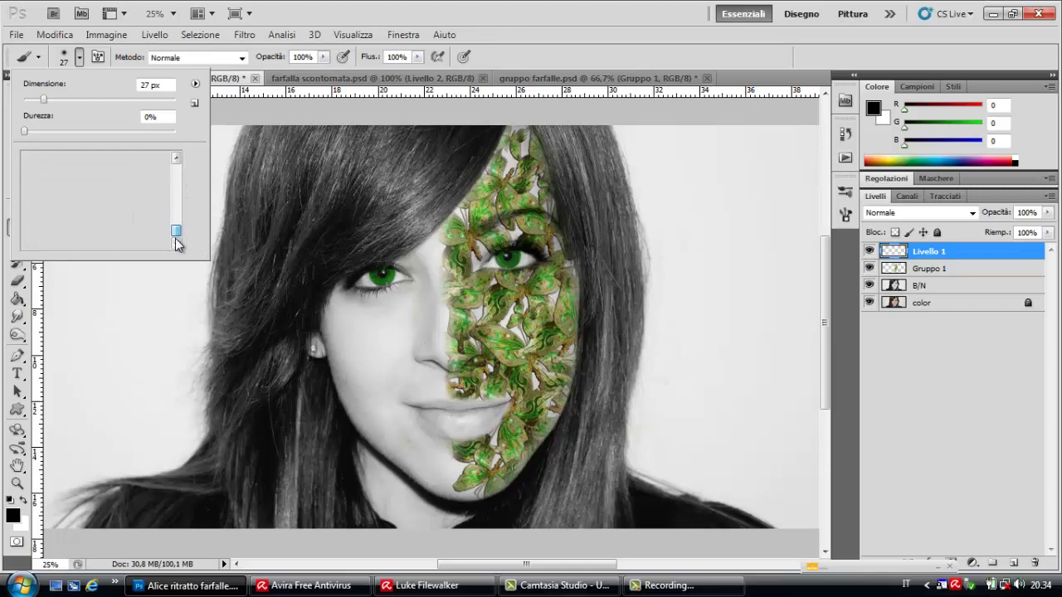
{"action": "left_click_drag", "start_coordinate": [176, 243], "coordinate": [176, 239]}
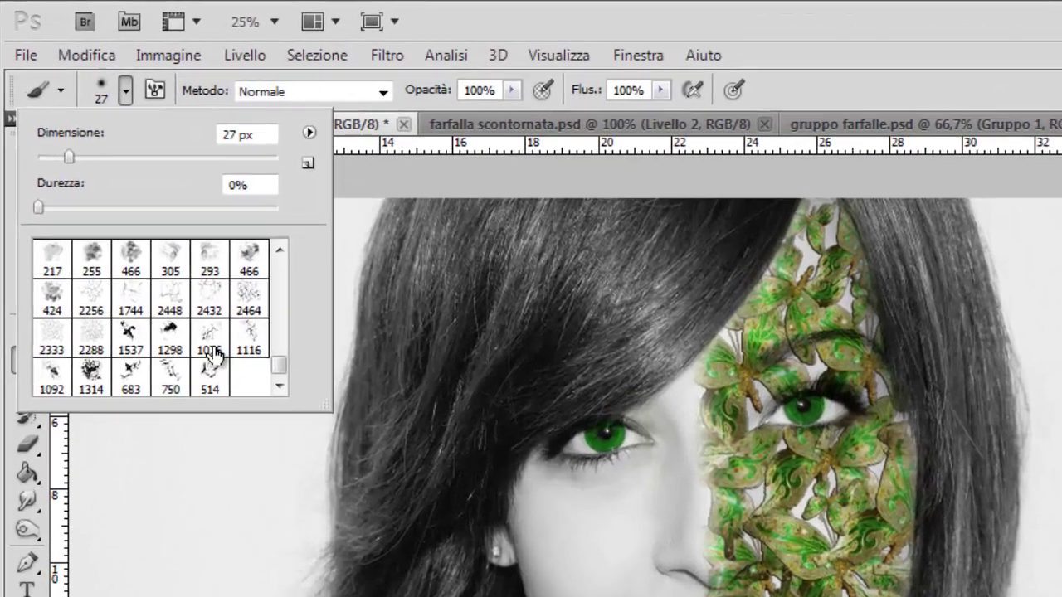
{"action": "left_click", "coordinate": [132, 214]}
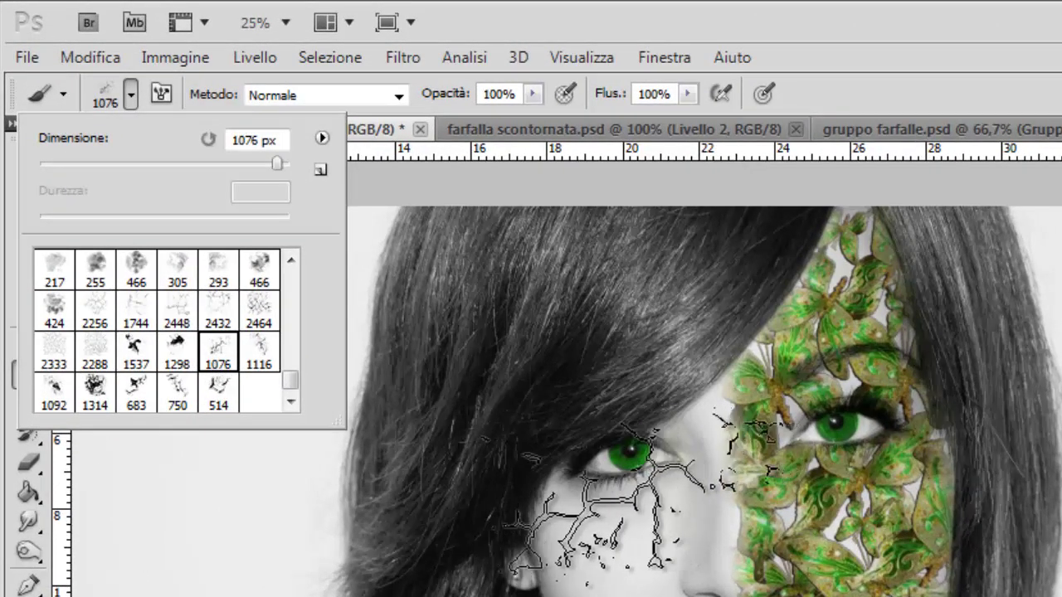
Step: Compare several crack brush presets and settle on the 1537 px CrackDecay001 brush
{"action": "left_click", "coordinate": [218, 394]}
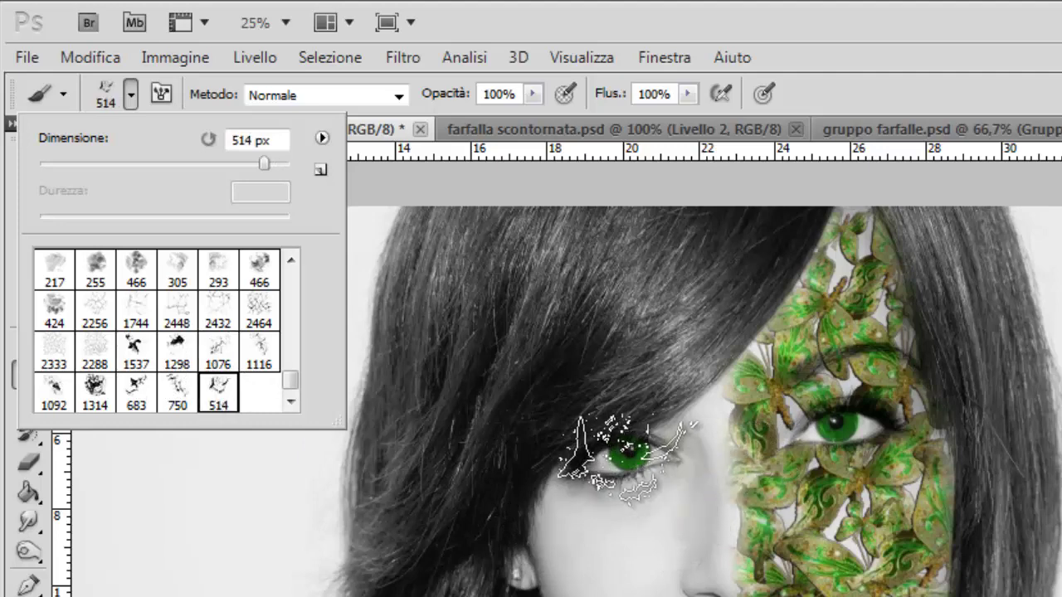
{"action": "left_click", "coordinate": [178, 394]}
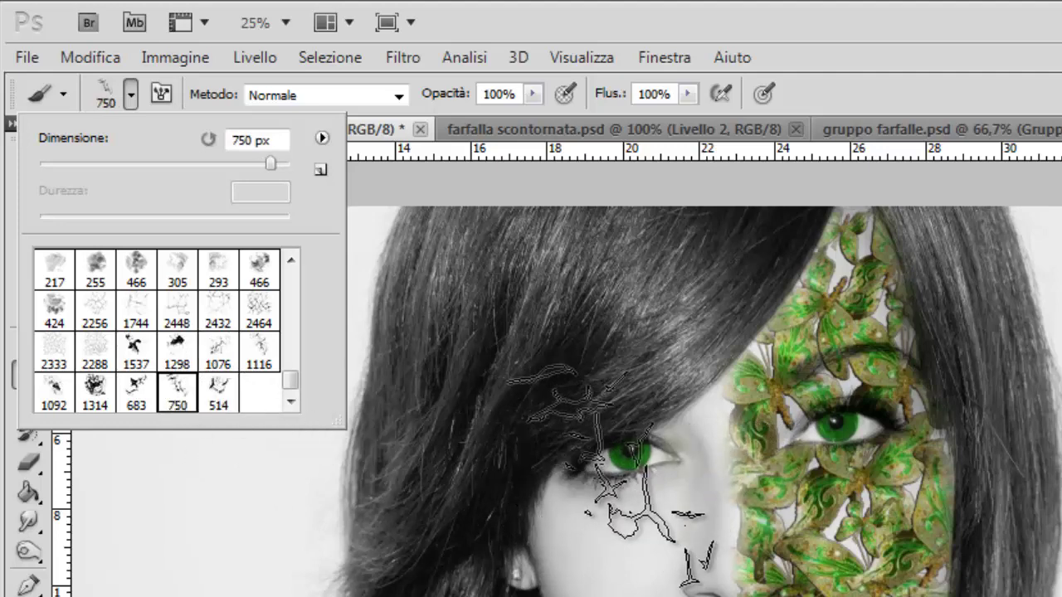
{"action": "left_click", "coordinate": [135, 366]}
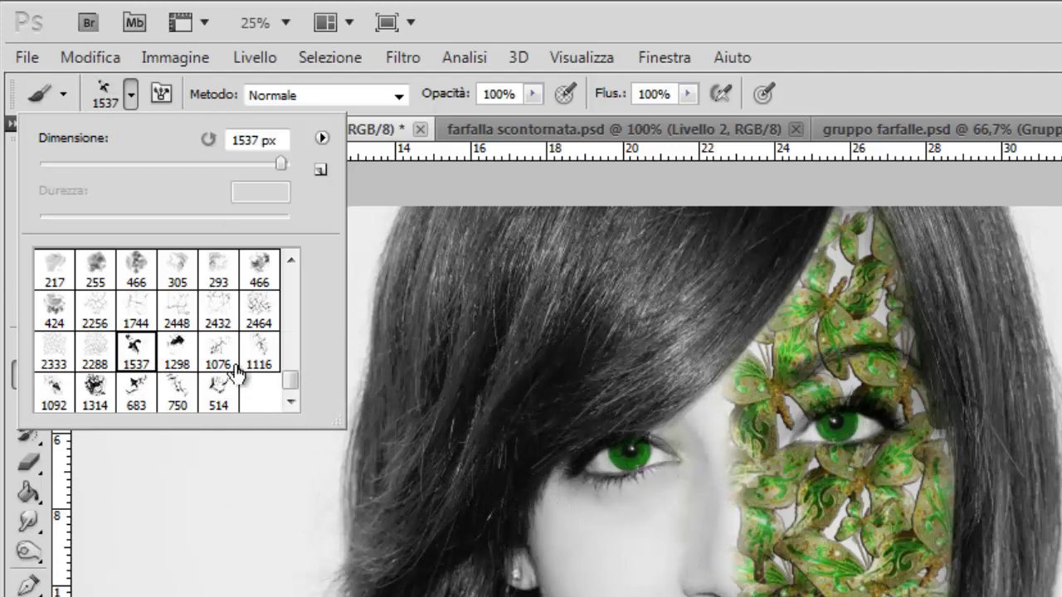
{"action": "left_click", "coordinate": [177, 355]}
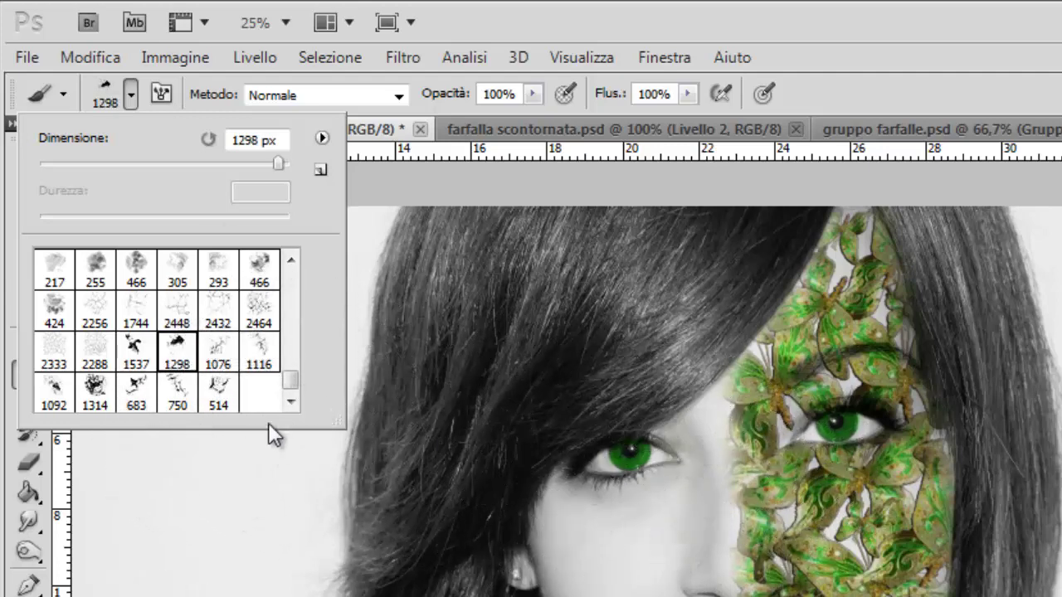
{"action": "left_click", "coordinate": [51, 390]}
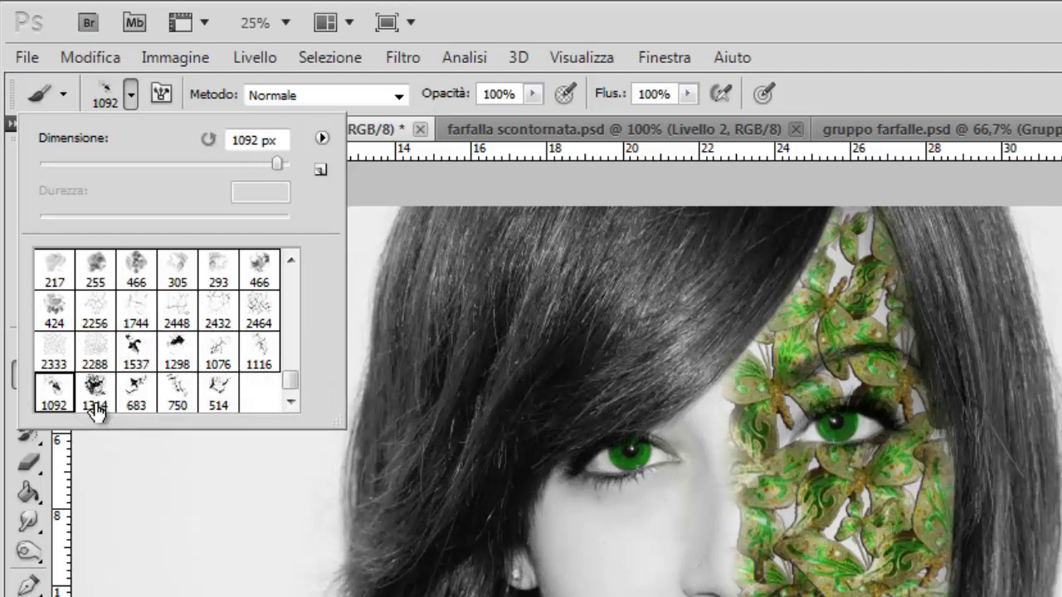
{"action": "key", "text": "shift+period"}
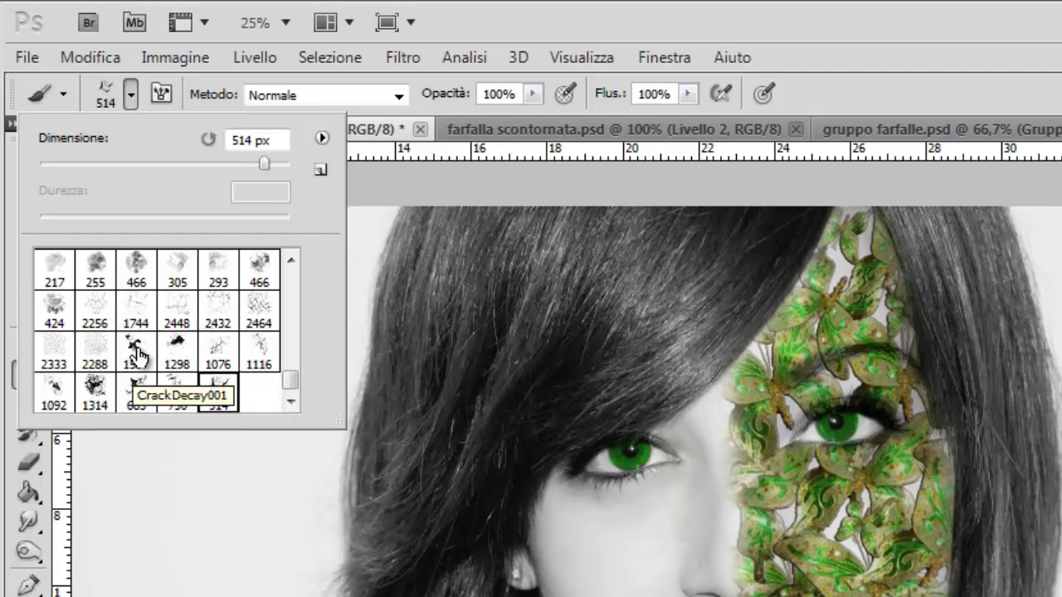
{"action": "left_click", "coordinate": [138, 355]}
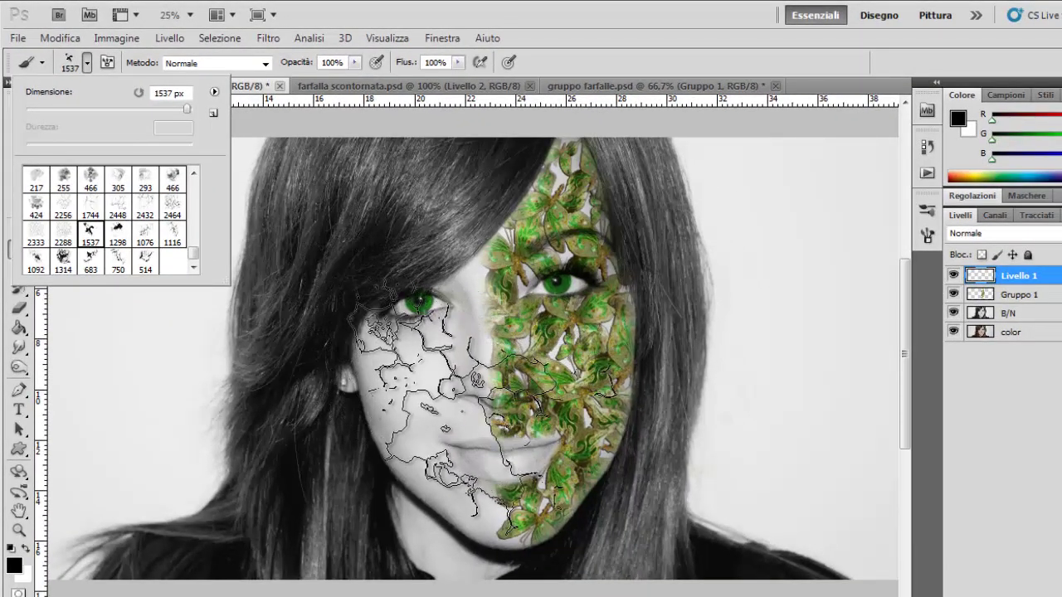
Step: Stamp a large crack patch over the left cheek and mouth
{"action": "left_click", "coordinate": [485, 417]}
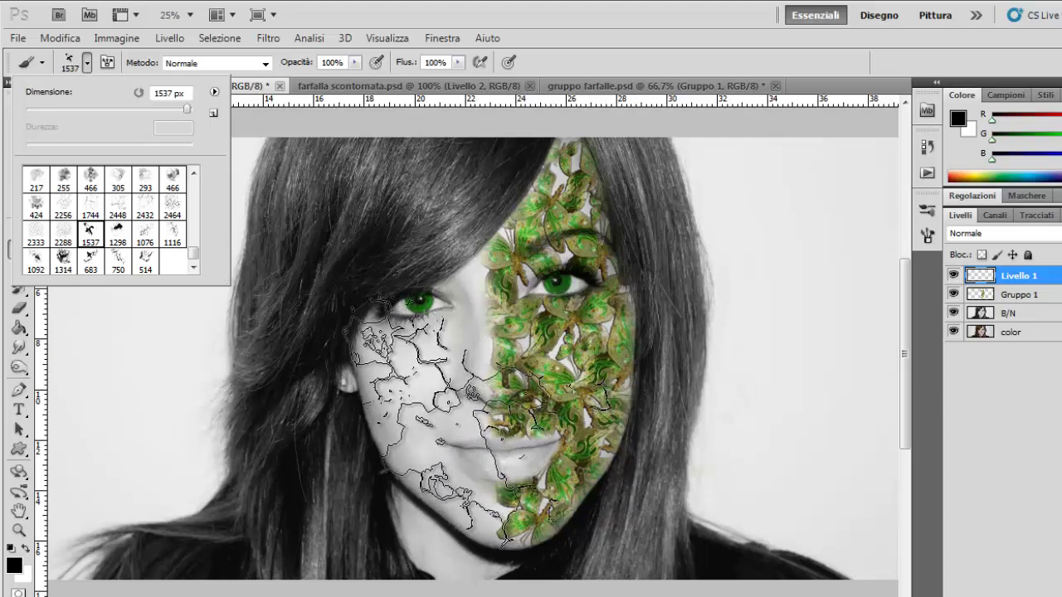
{"action": "key", "text": "ctrl+z"}
{"action": "left_click", "coordinate": [452, 407]}
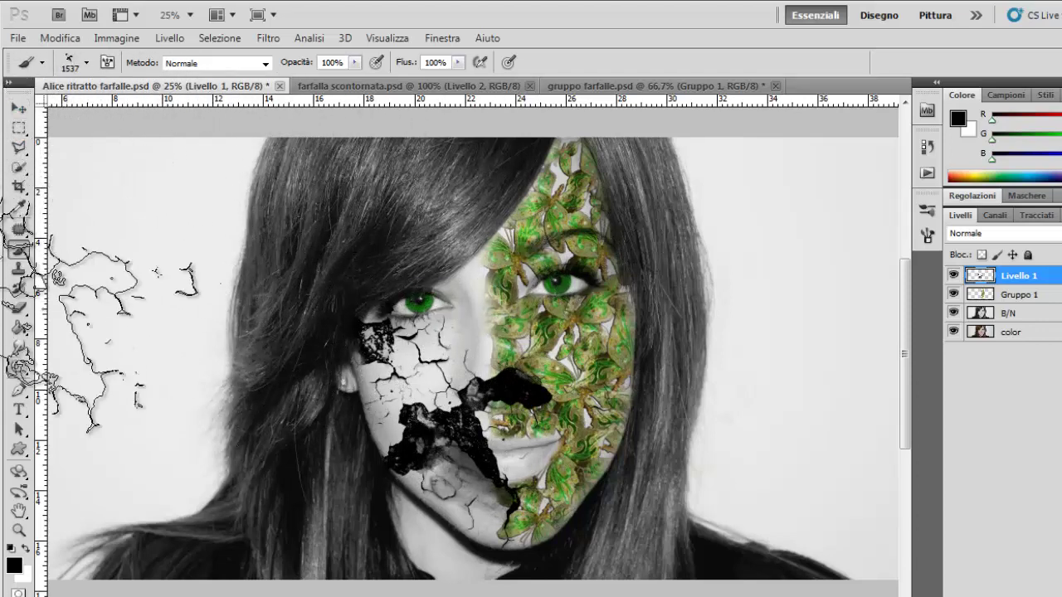
{"action": "left_click", "coordinate": [20, 309]}
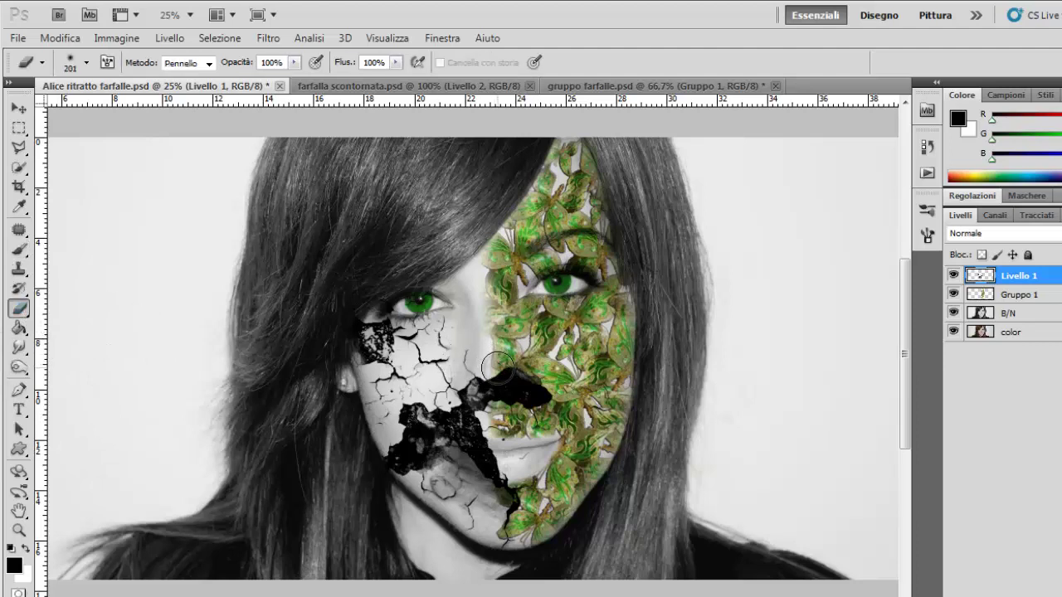
Step: Erase the black crack areas around nose, mouth and chin, then reduce the eraser size
{"action": "mouse_move", "coordinate": [498, 365]}
{"action": "left_mouse_down"}
{"action": "mouse_move", "coordinate": [412, 451]}
{"action": "mouse_move", "coordinate": [504, 499]}
{"action": "left_mouse_up"}
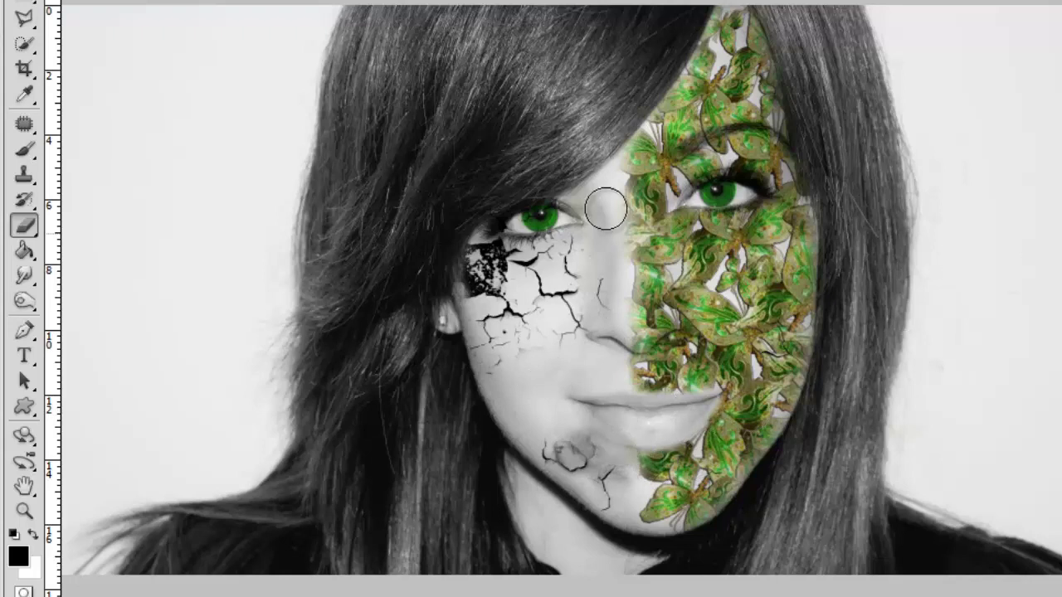
{"action": "right_click", "coordinate": [545, 215]}
{"action": "left_click", "coordinate": [682, 259]}
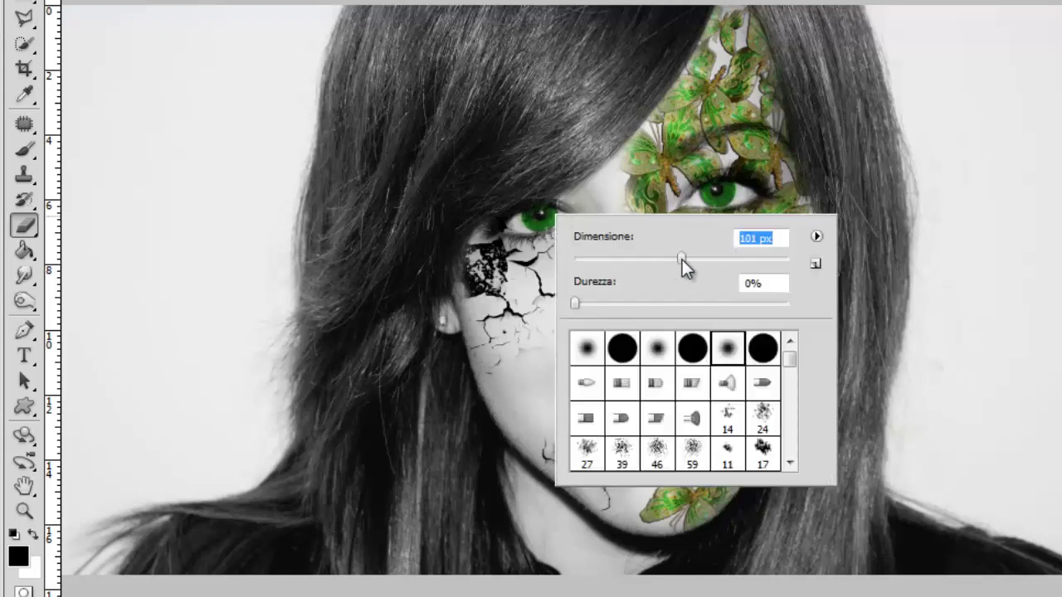
{"action": "key", "text": "Return"}
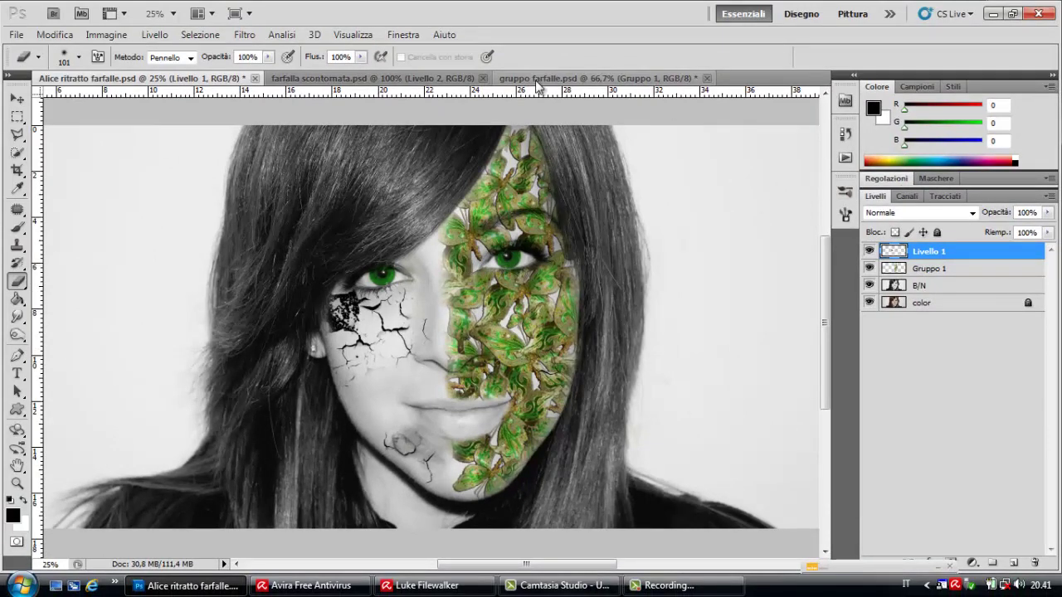
Step: In gruppo farfalle, select Livello 2 copia 31 inside Gruppo 1 and drag it toward the portrait
{"action": "left_click", "coordinate": [456, 78]}
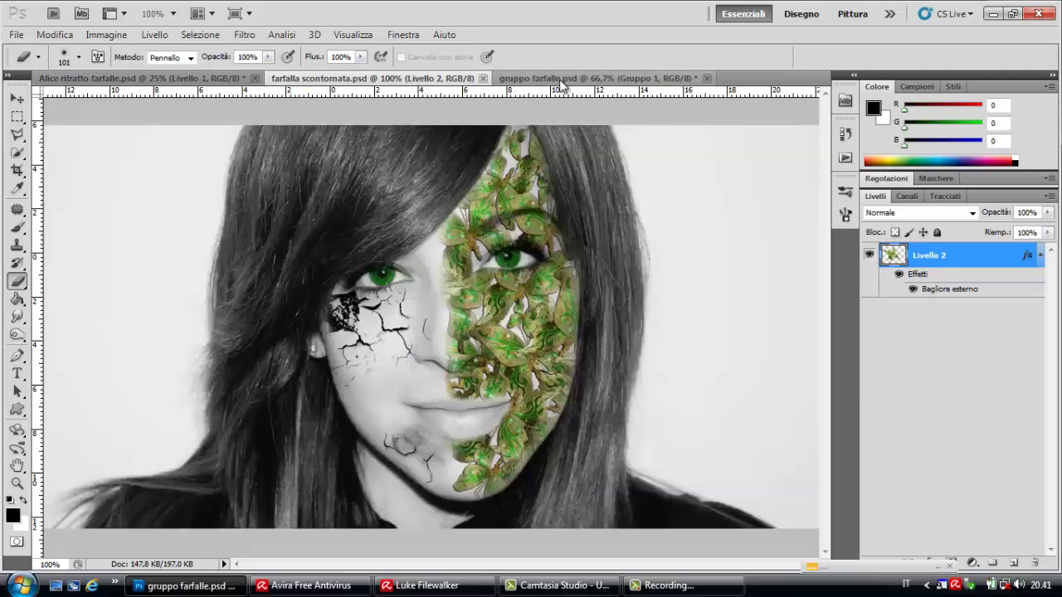
{"action": "left_click", "coordinate": [561, 80]}
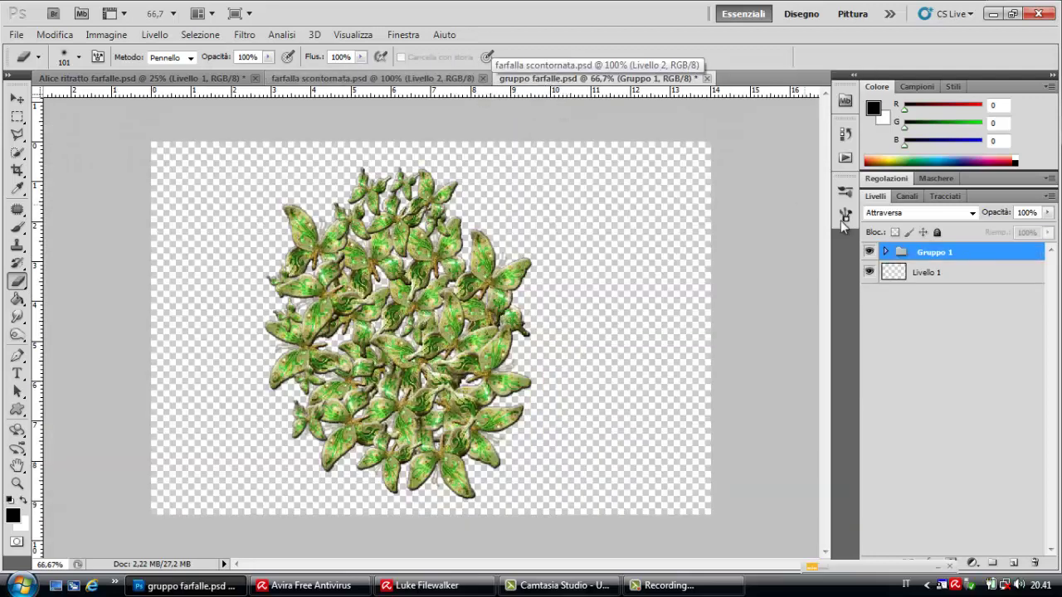
{"action": "left_click", "coordinate": [886, 252]}
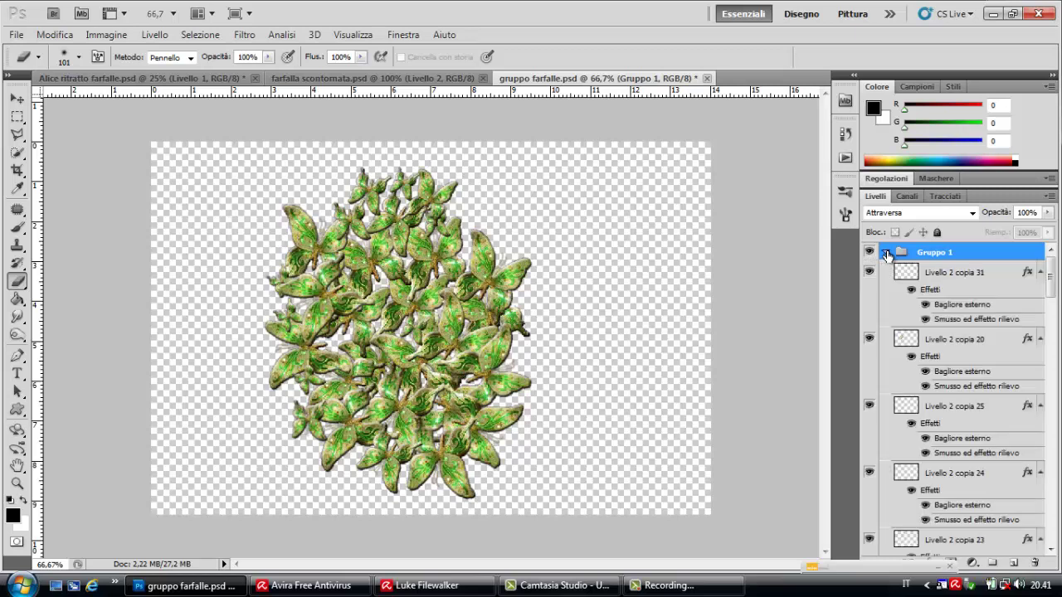
{"action": "left_click", "coordinate": [927, 277]}
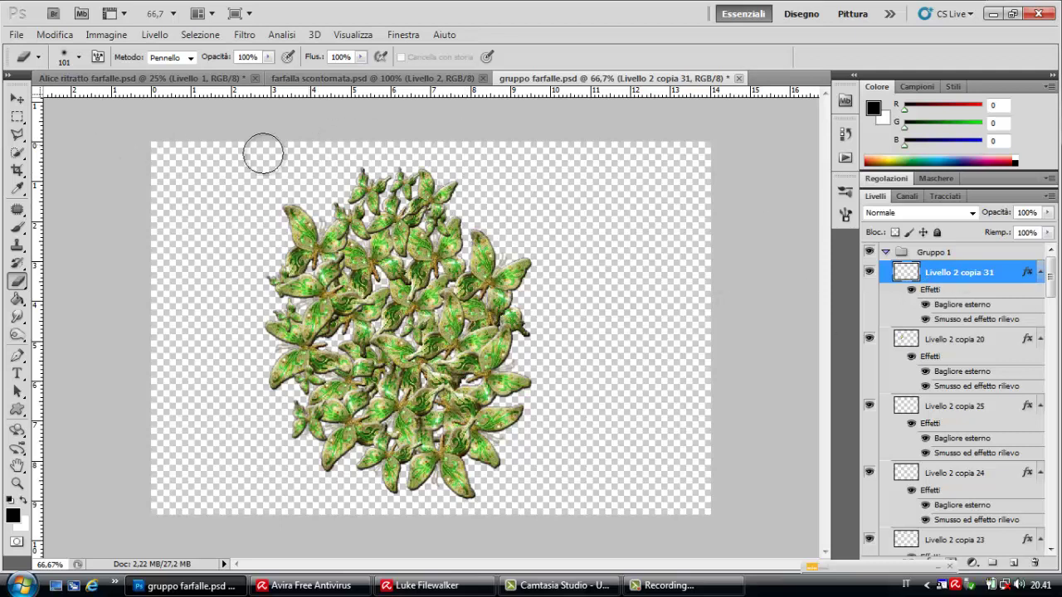
{"action": "left_click", "coordinate": [17, 99]}
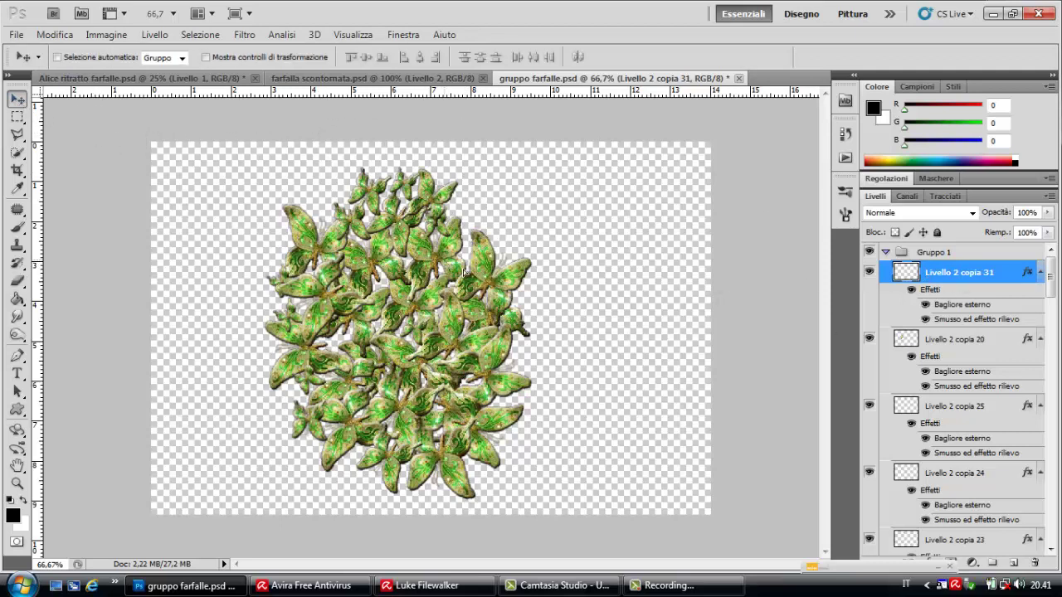
{"action": "mouse_move", "coordinate": [464, 272]}
{"action": "left_mouse_down"}
{"action": "mouse_move", "coordinate": [535, 247]}
{"action": "mouse_move", "coordinate": [167, 108]}
{"action": "mouse_move", "coordinate": [487, 252]}
{"action": "left_mouse_up"}
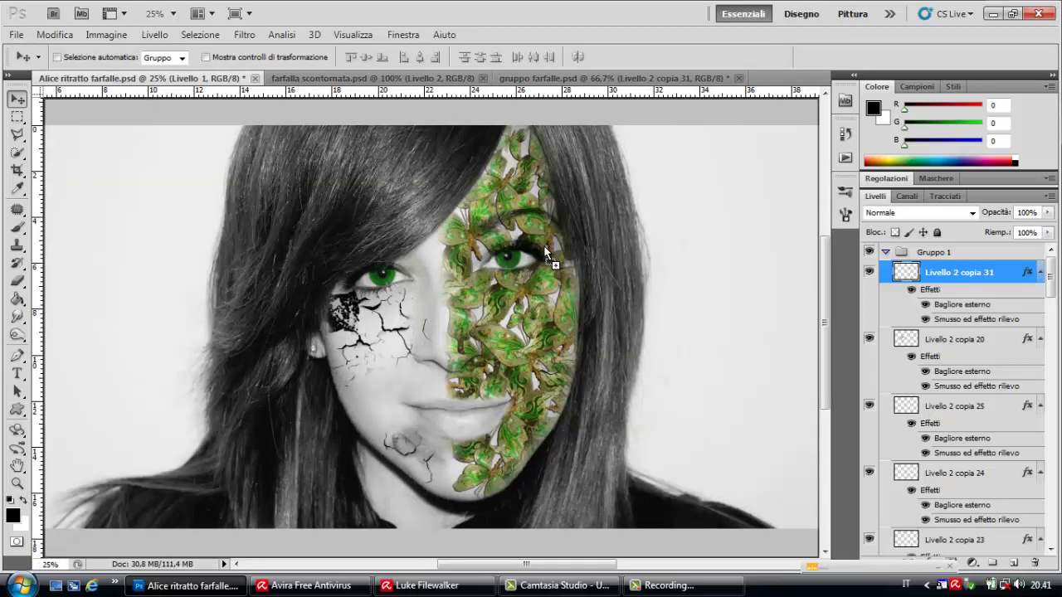
Step: Drop the butterfly into the portrait, duplicate it, and move the copy to the face's upper right
{"action": "left_click_drag", "start_coordinate": [561, 243], "coordinate": [560, 243]}
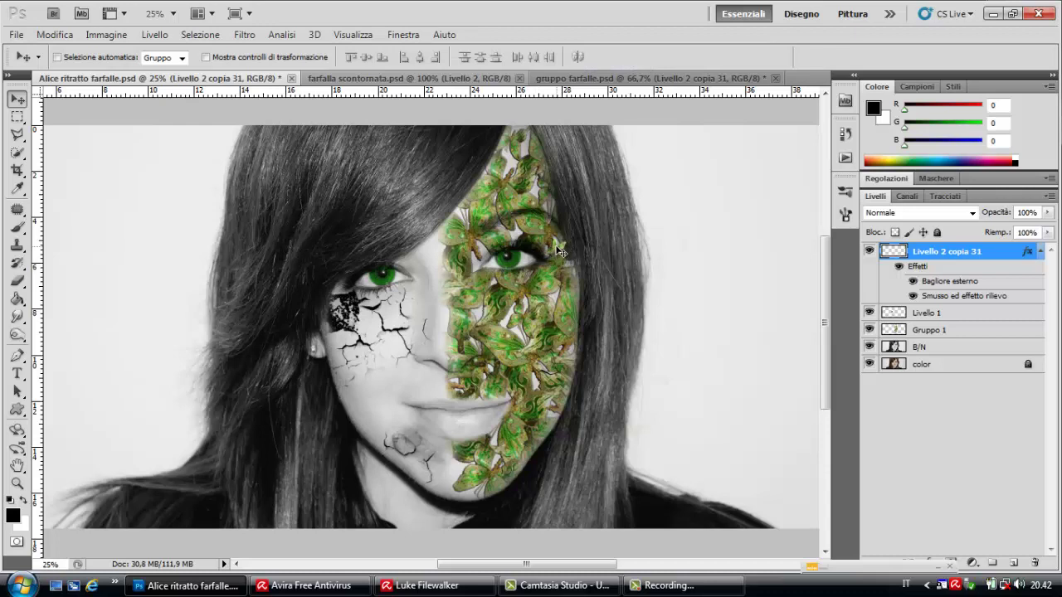
{"action": "key", "text": "ctrl+j"}
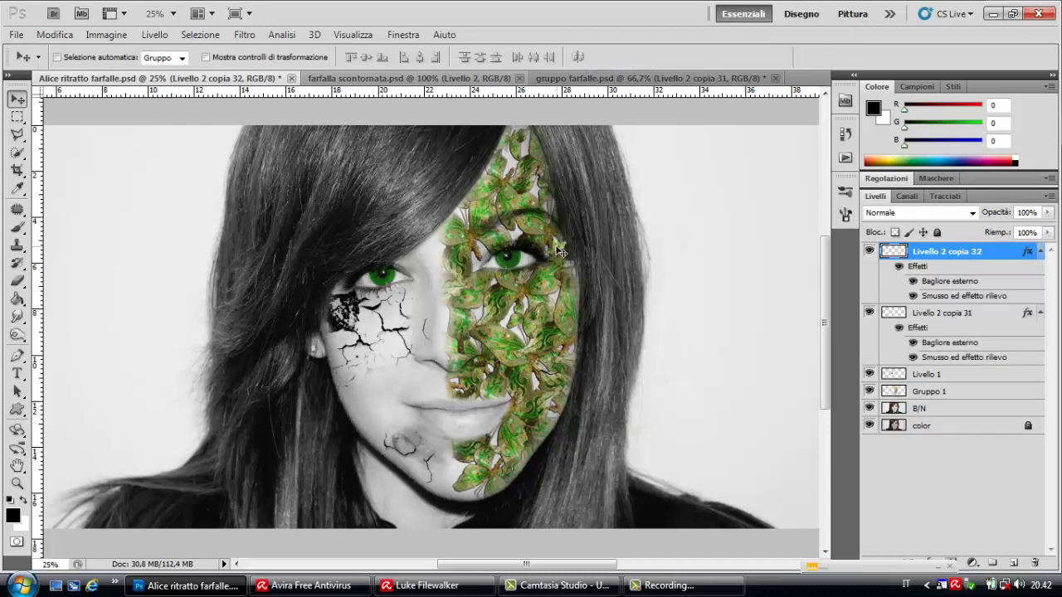
{"action": "mouse_move", "coordinate": [554, 250]}
{"action": "left_mouse_down"}
{"action": "mouse_move", "coordinate": [561, 232]}
{"action": "mouse_move", "coordinate": [571, 237]}
{"action": "left_mouse_up"}
Step: Rotate the small Livello 2 copia 31 butterfly beside the right eye and fine-tune its position
{"action": "left_click", "coordinate": [896, 311]}
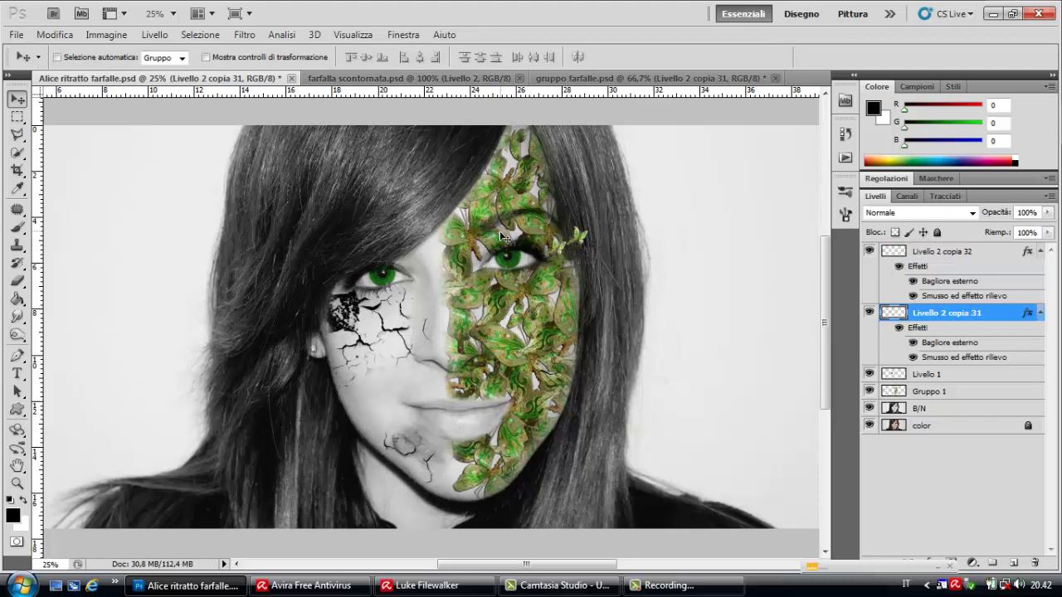
{"action": "left_click", "coordinate": [52, 34]}
{"action": "mouse_move", "coordinate": [117, 308]}
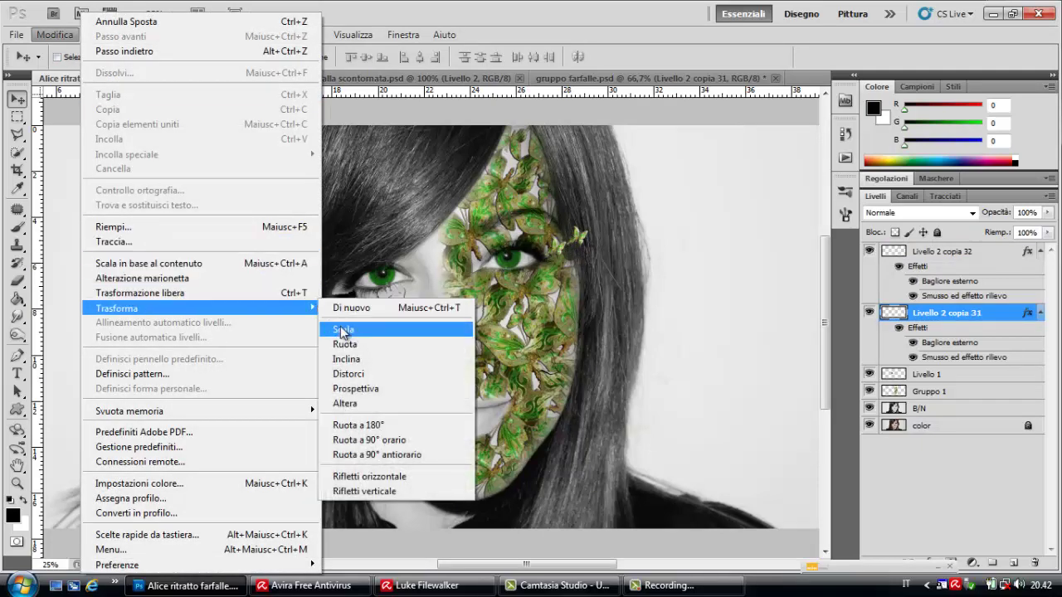
{"action": "left_click", "coordinate": [342, 329]}
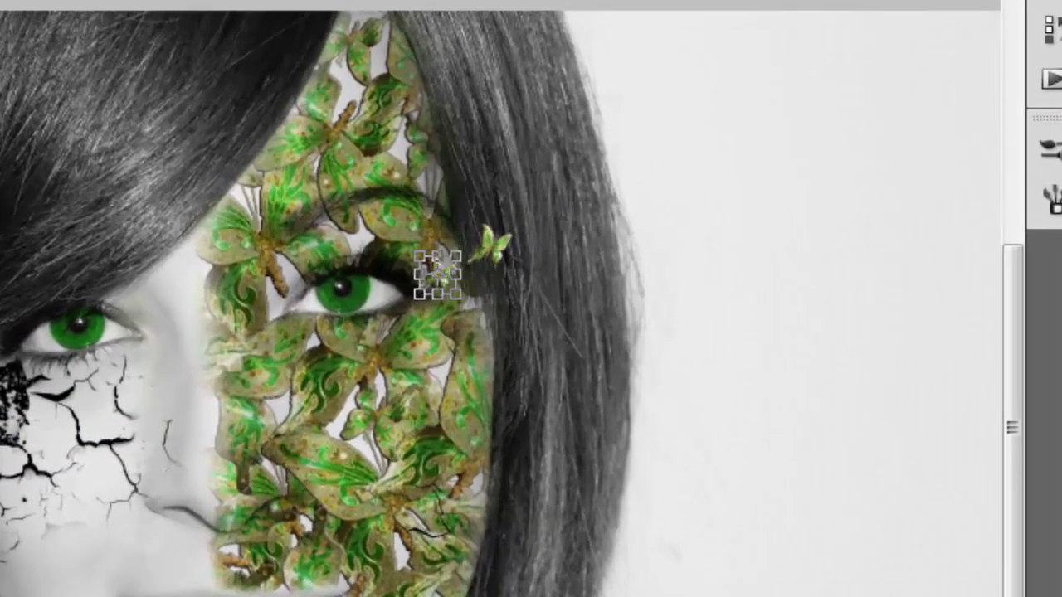
{"action": "right_click", "coordinate": [1, 377]}
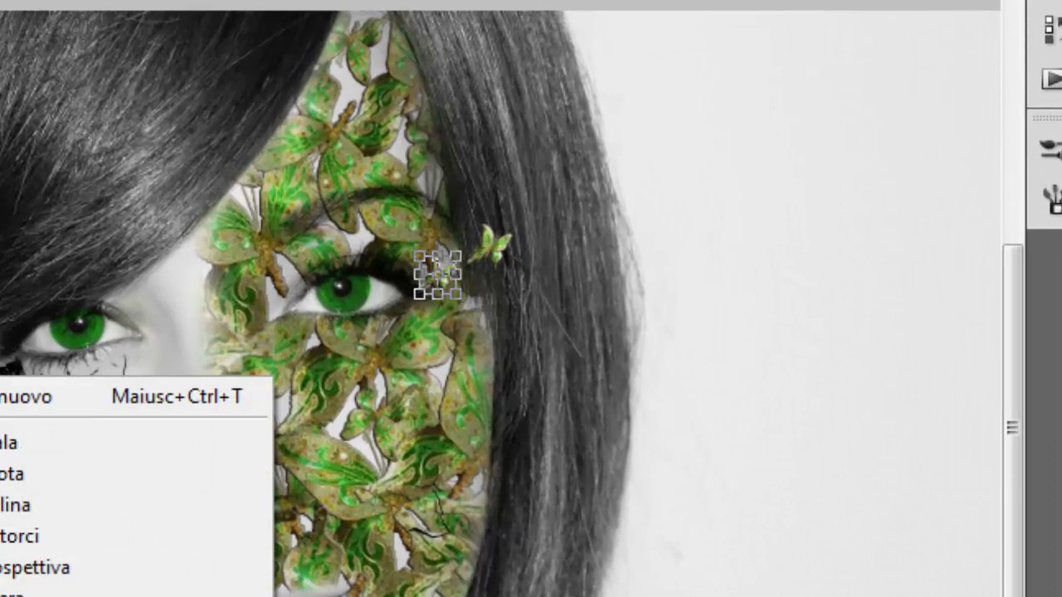
{"action": "left_click", "coordinate": [6, 472]}
{"action": "left_click_drag", "start_coordinate": [471, 235], "coordinate": [498, 288]}
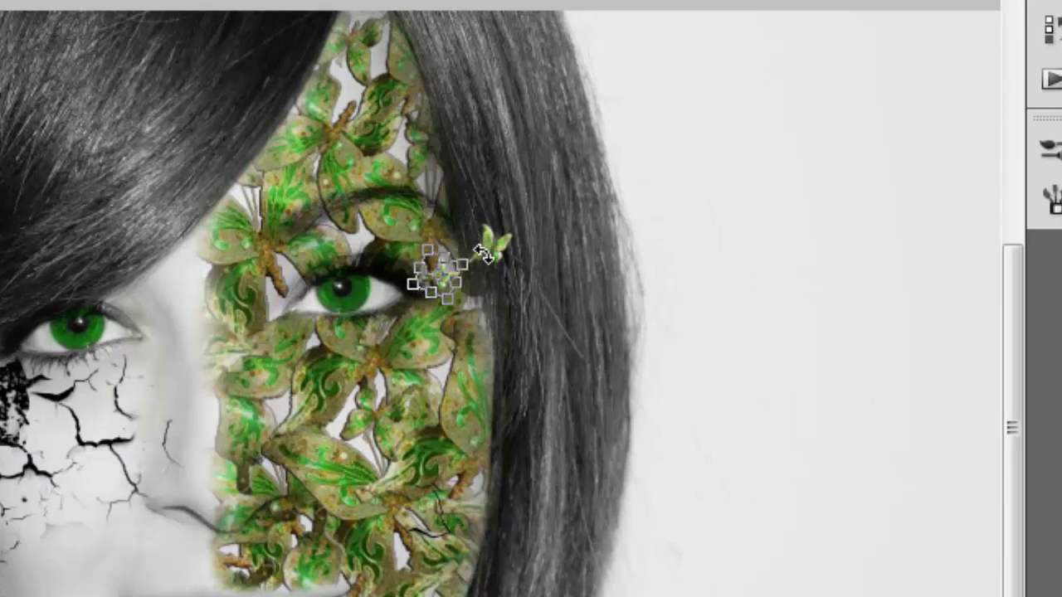
{"action": "key", "text": "Return"}
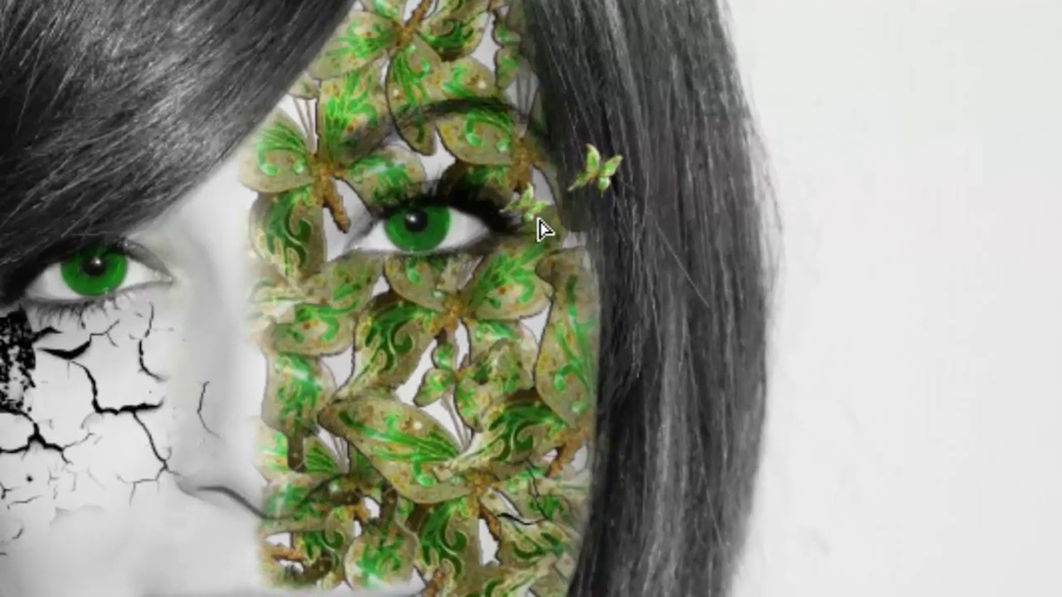
{"action": "left_click_drag", "start_coordinate": [539, 229], "coordinate": [544, 231]}
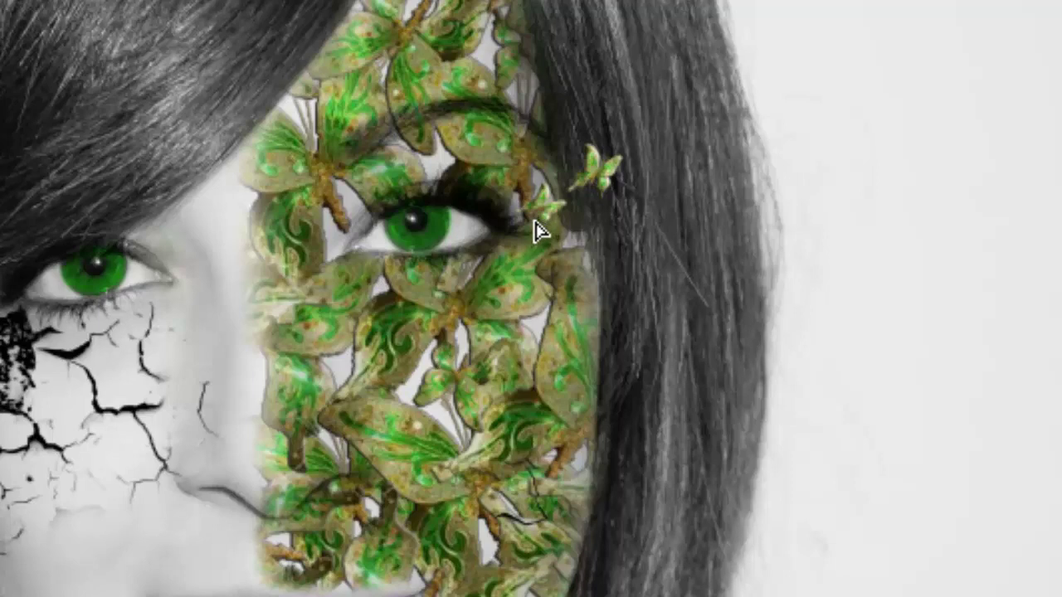
{"action": "left_click_drag", "start_coordinate": [534, 229], "coordinate": [530, 230]}
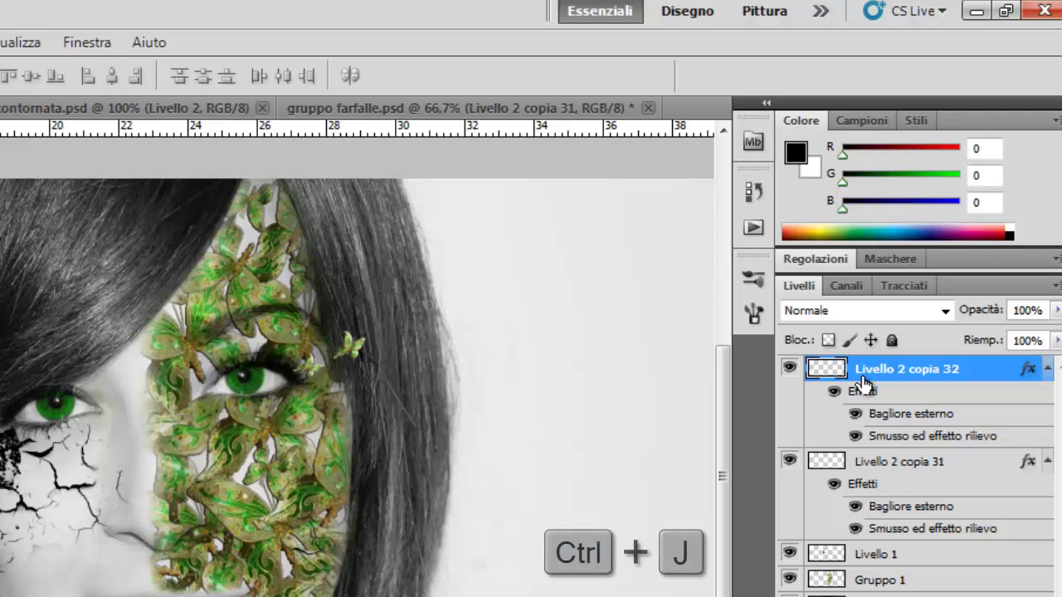
Step: Duplicate the butterfly, move the copy up into the hair, enlarge it slightly and rotate it about 18°
{"action": "key", "text": "ctrl+j"}
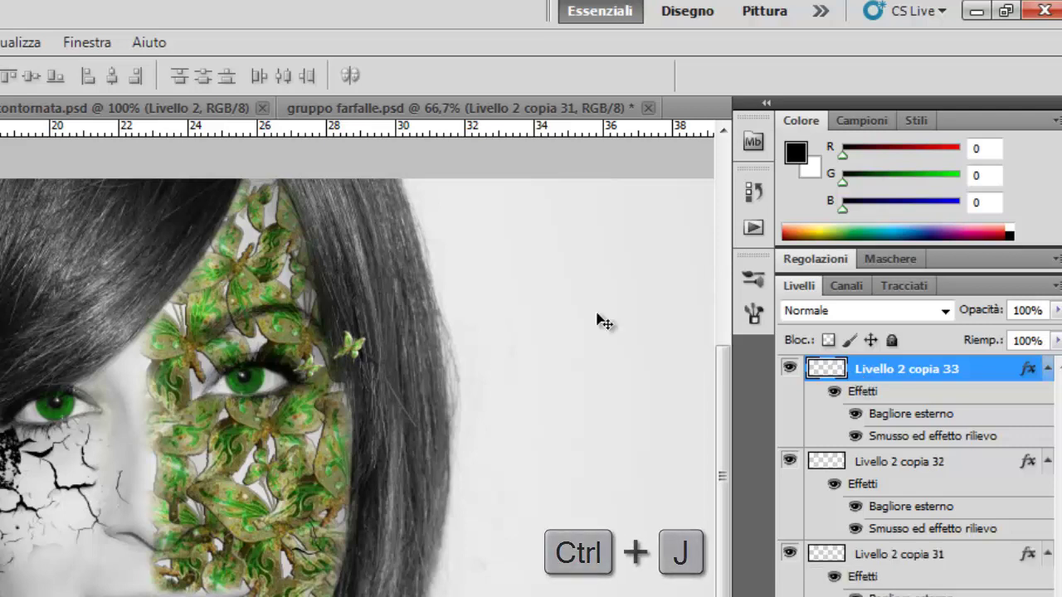
{"action": "mouse_move", "coordinate": [368, 360]}
{"action": "left_mouse_down"}
{"action": "mouse_move", "coordinate": [379, 308]}
{"action": "mouse_move", "coordinate": [356, 327]}
{"action": "mouse_move", "coordinate": [365, 314]}
{"action": "left_mouse_up"}
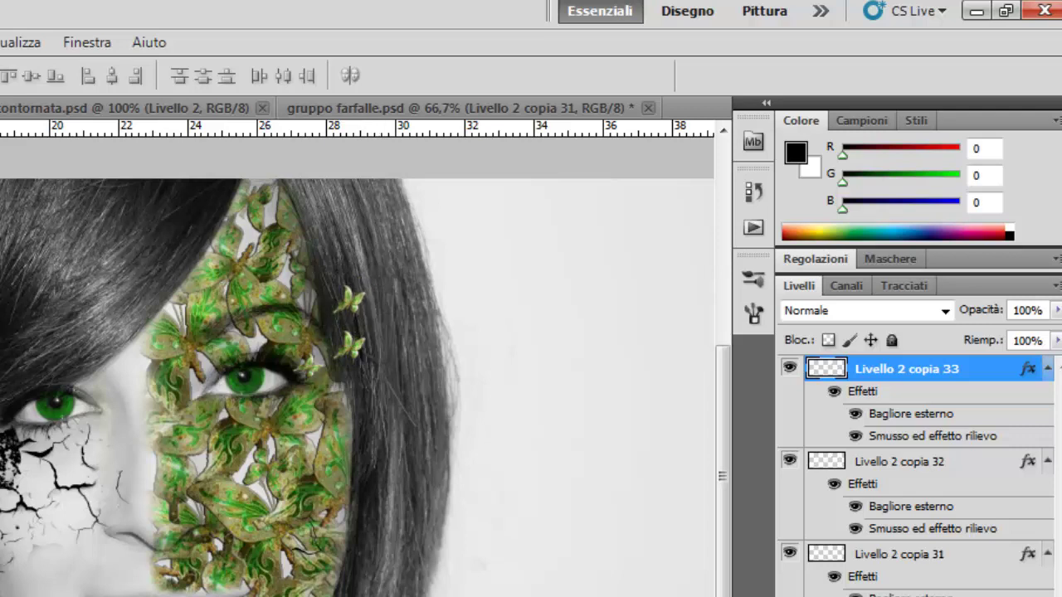
{"action": "left_click", "coordinate": [7, 487]}
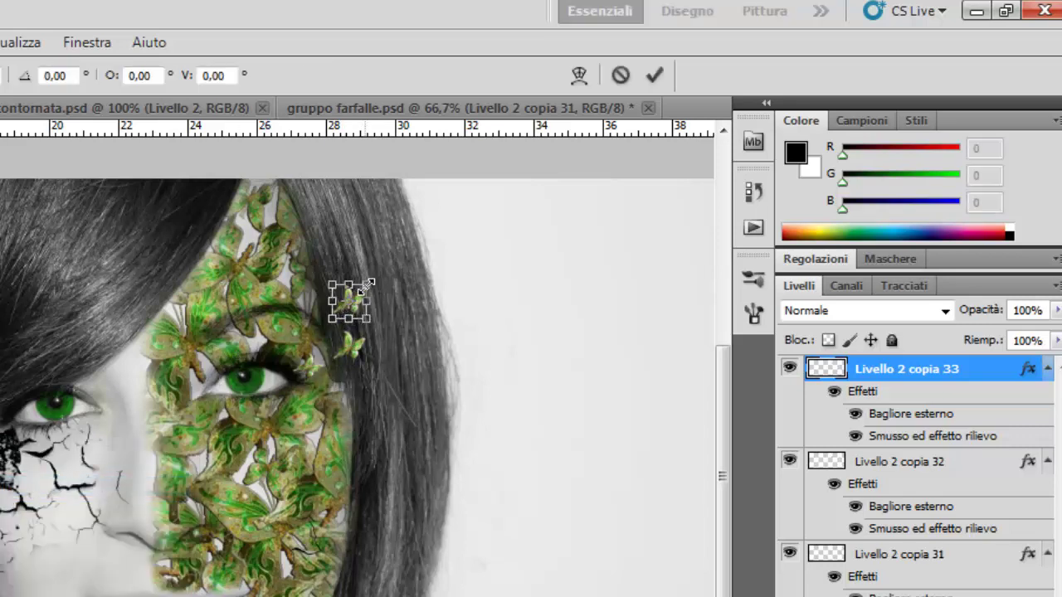
{"action": "left_click_drag", "start_coordinate": [369, 283], "coordinate": [378, 273]}
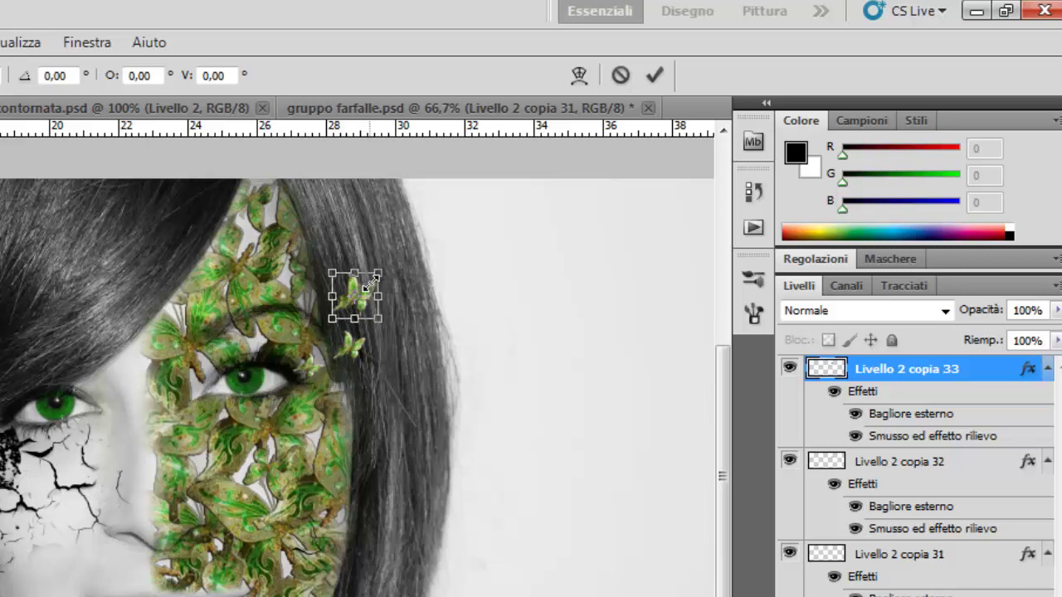
{"action": "right_click", "coordinate": [370, 285]}
{"action": "left_click", "coordinate": [429, 363]}
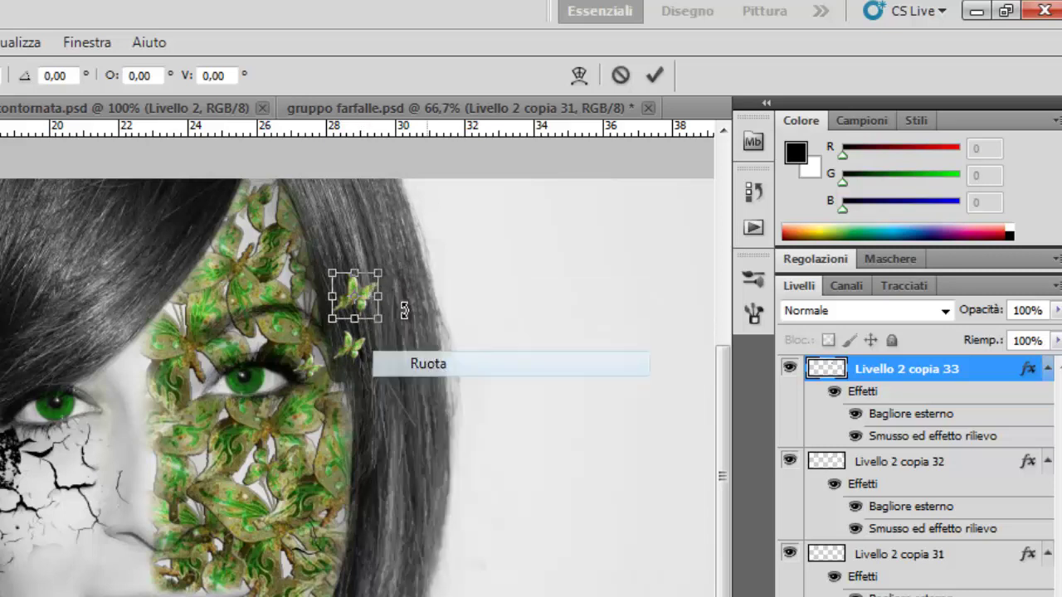
{"action": "left_click_drag", "start_coordinate": [385, 264], "coordinate": [399, 265]}
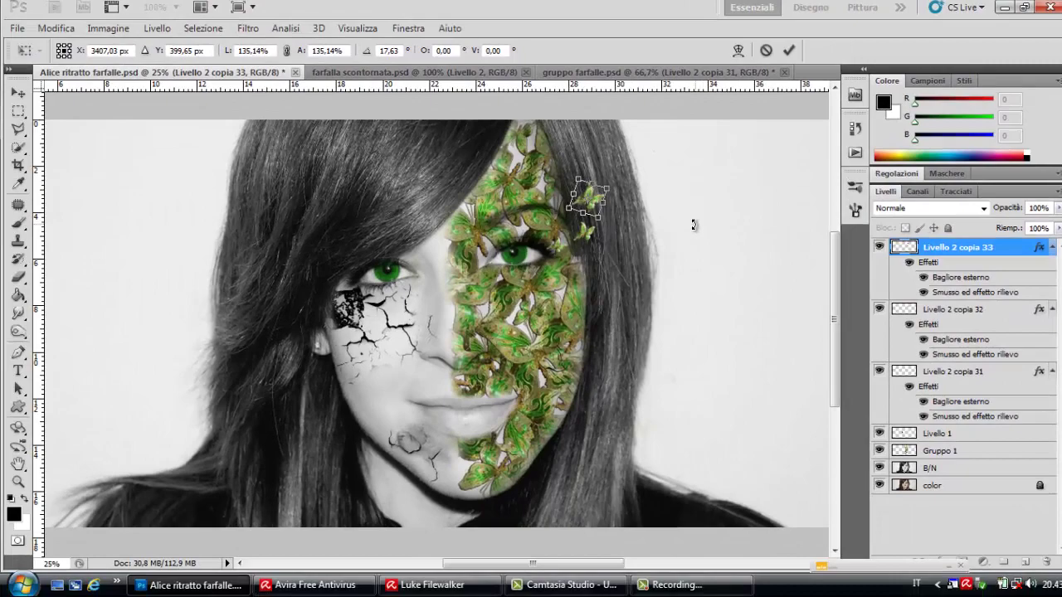
Step: Commit the butterfly copy's scale and rotation, then scroll to review the scattered butterflies
{"action": "key", "text": "Return"}
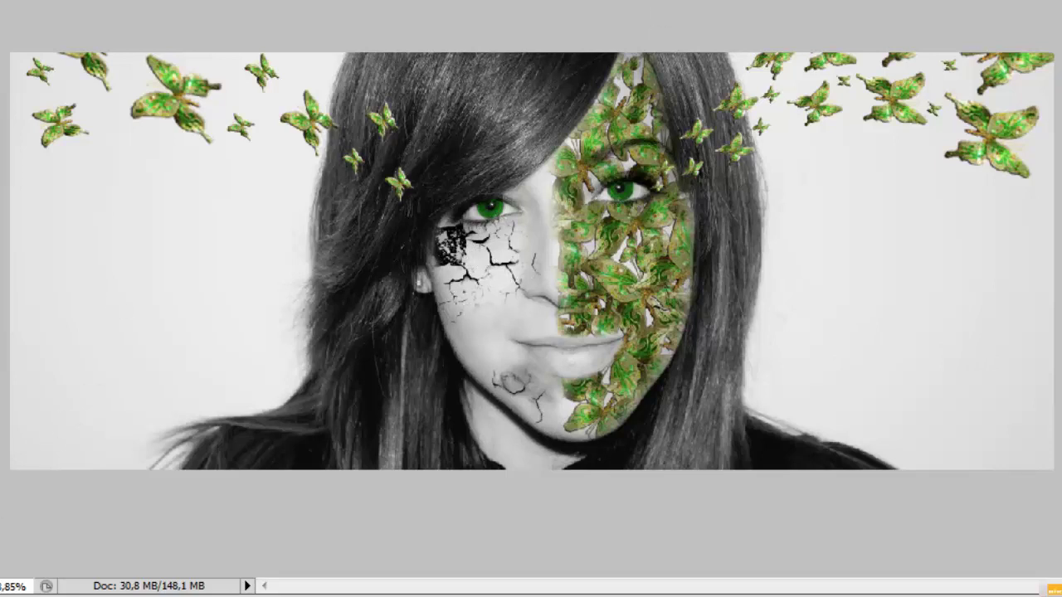
{"action": "scroll", "coordinate": [597, 207], "scroll_direction": "up", "scroll_amount": 2}
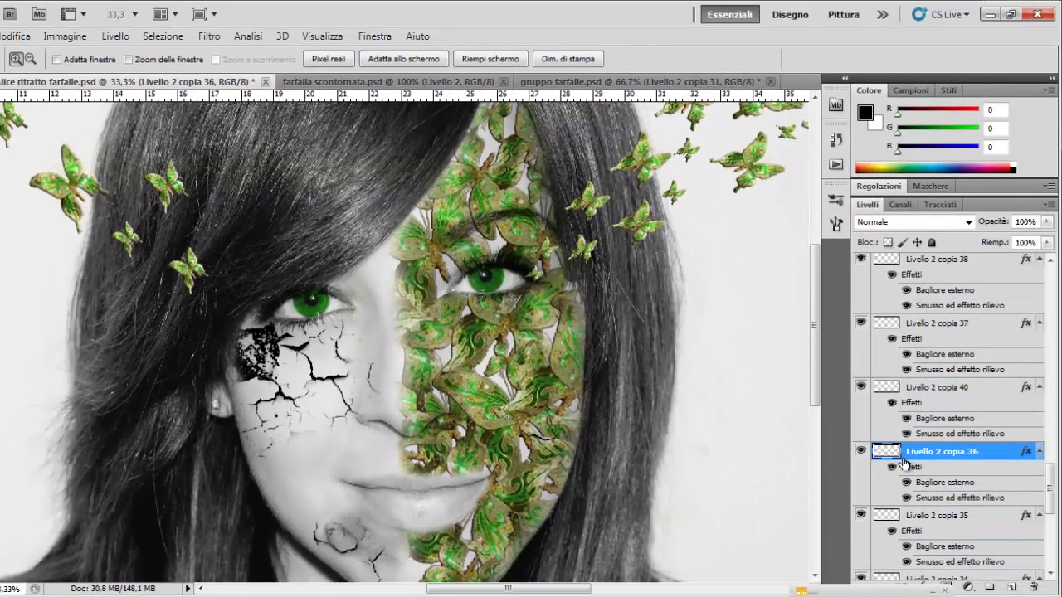
Step: Duplicate the butterfly as Livello 2 copia 59, move it onto the left cheek and rotate it
{"action": "key", "text": "ctrl+j"}
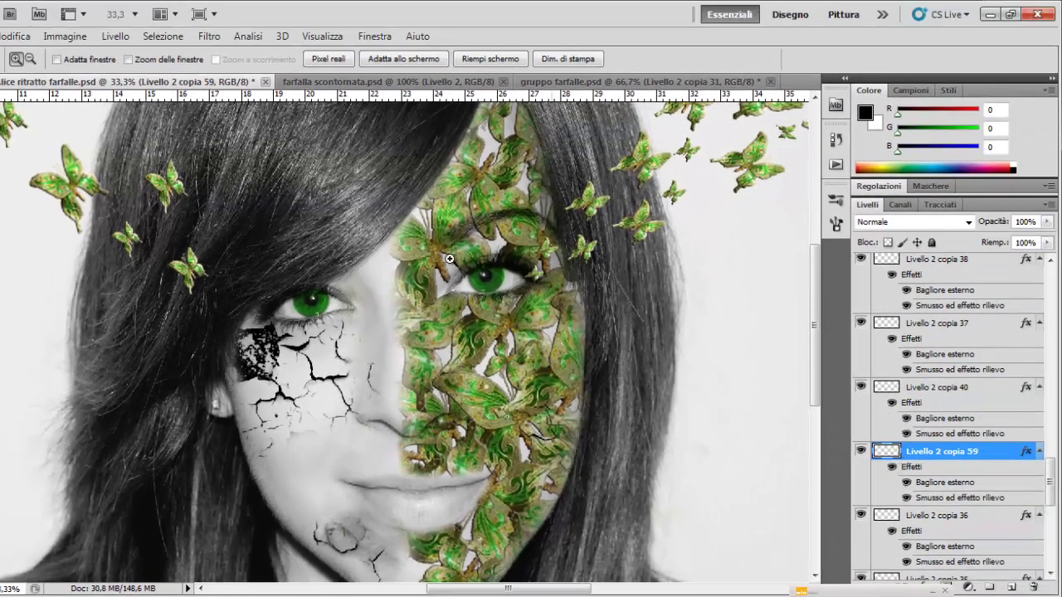
{"action": "key", "text": "v"}
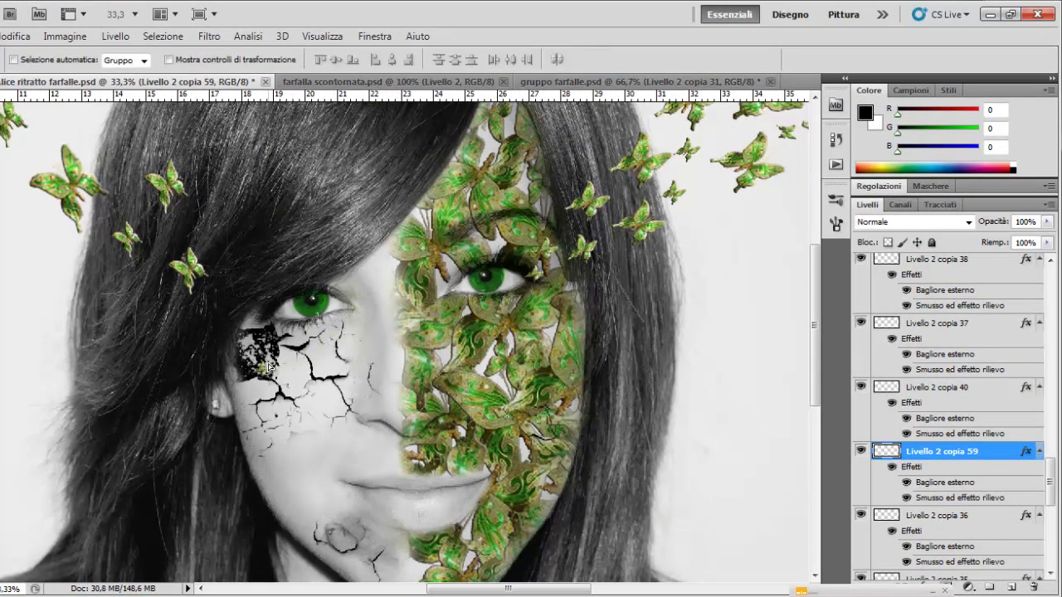
{"action": "left_click_drag", "start_coordinate": [268, 365], "coordinate": [271, 362]}
{"action": "left_click", "coordinate": [16, 36]}
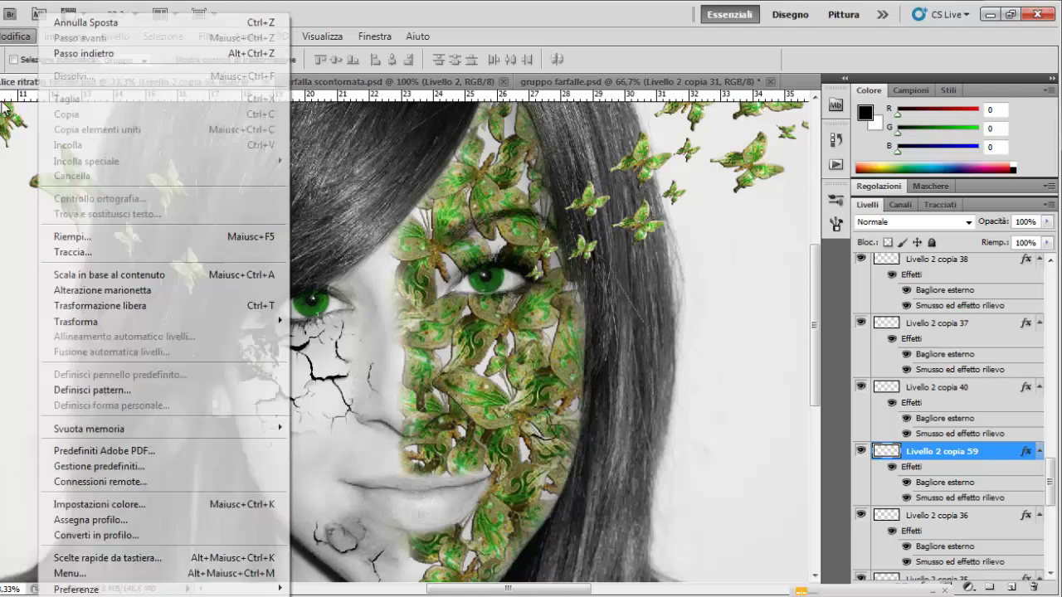
{"action": "mouse_move", "coordinate": [166, 321]}
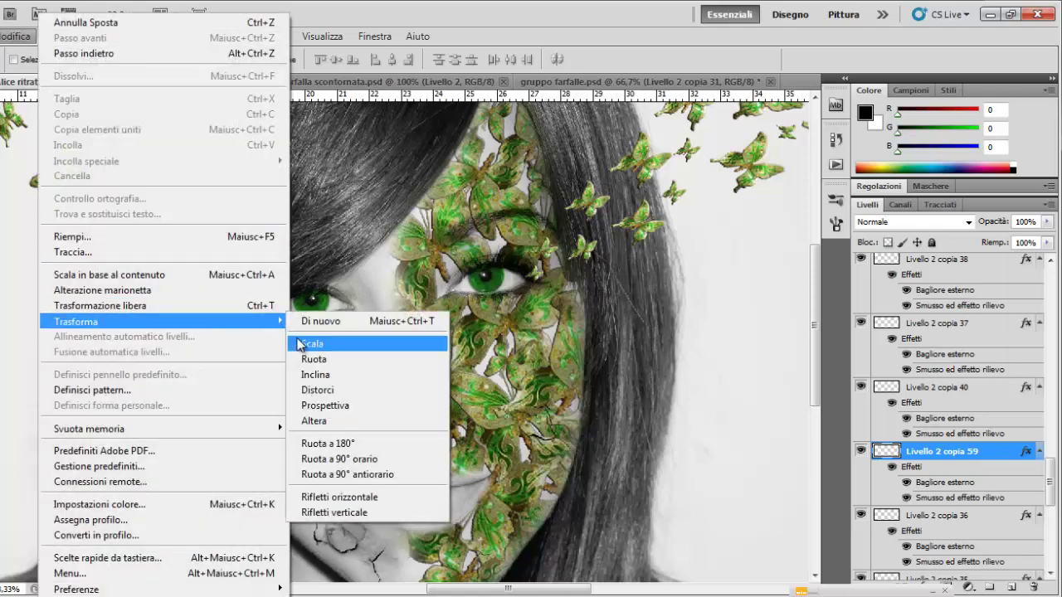
{"action": "left_click", "coordinate": [299, 362]}
{"action": "left_click_drag", "start_coordinate": [299, 362], "coordinate": [238, 312]}
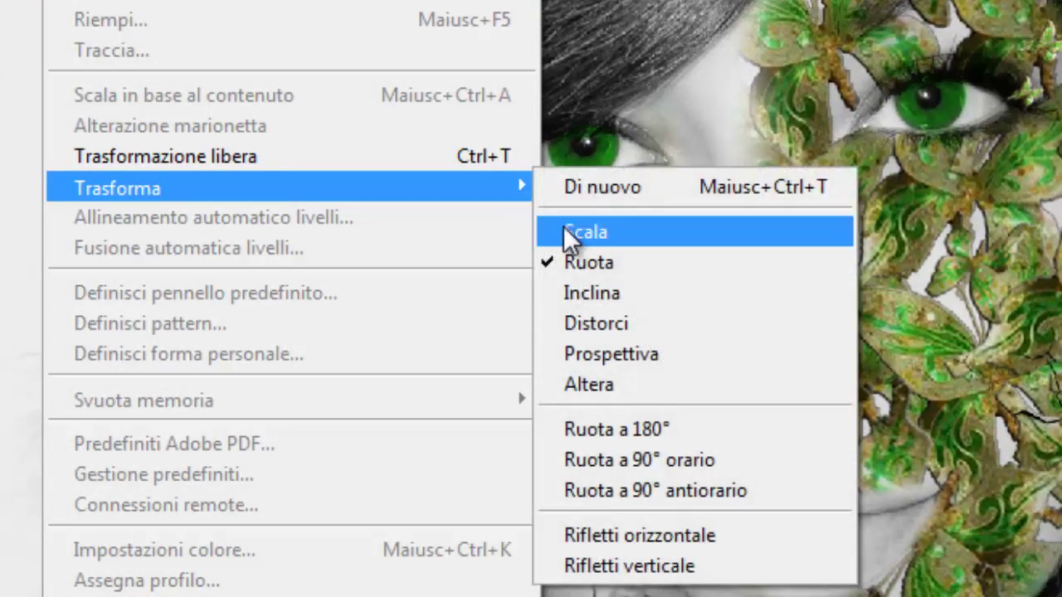
Step: Enlarge the cheek butterfly and settle it onto the dark cracked patch below the left eye
{"action": "left_click", "coordinate": [580, 233]}
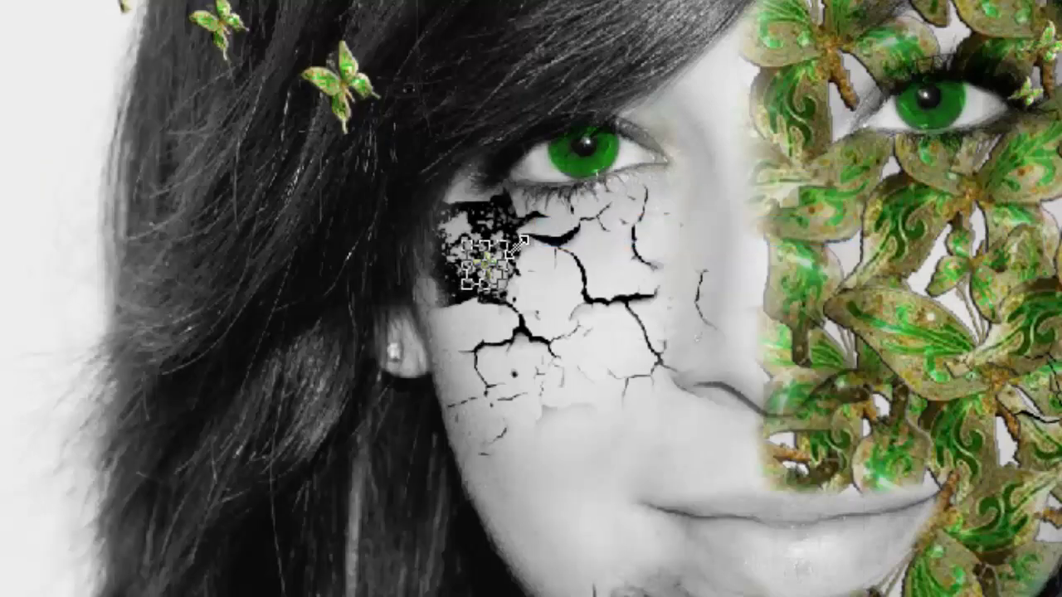
{"action": "left_click_drag", "start_coordinate": [519, 243], "coordinate": [526, 248]}
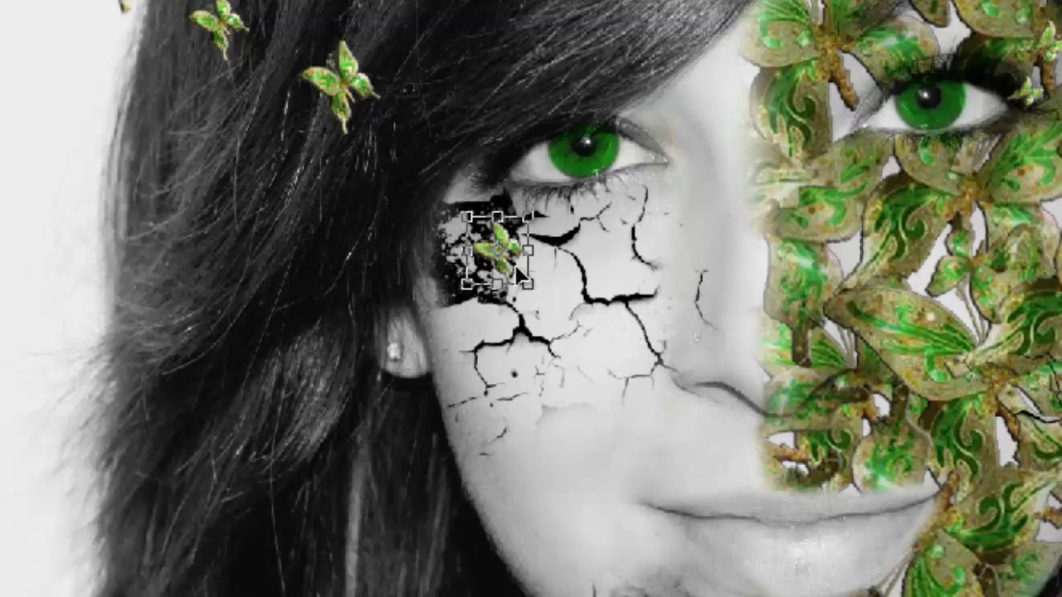
{"action": "left_click_drag", "start_coordinate": [522, 264], "coordinate": [525, 294]}
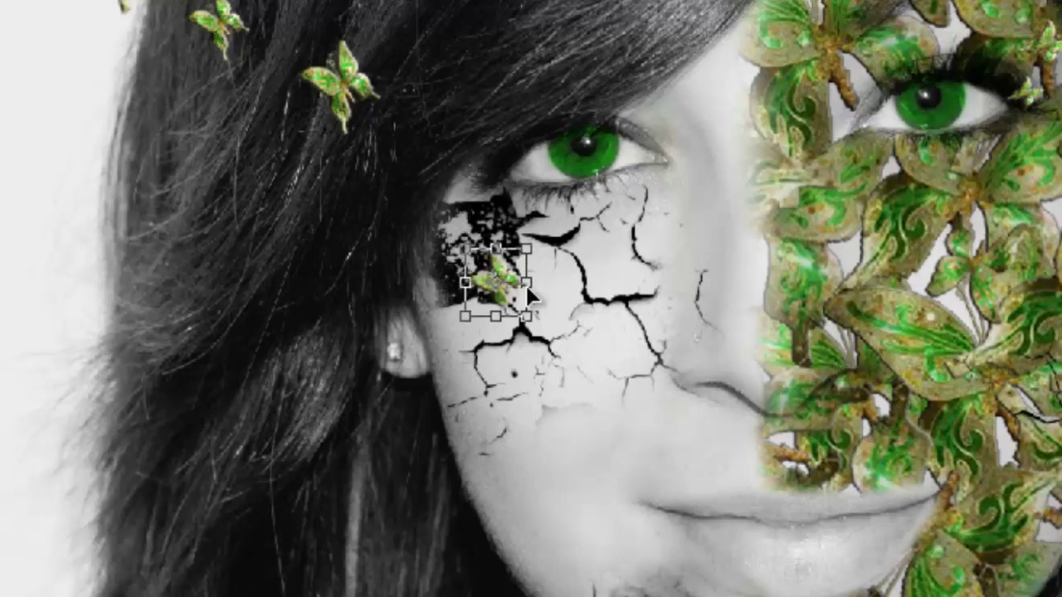
{"action": "key", "text": "shift+Right"}
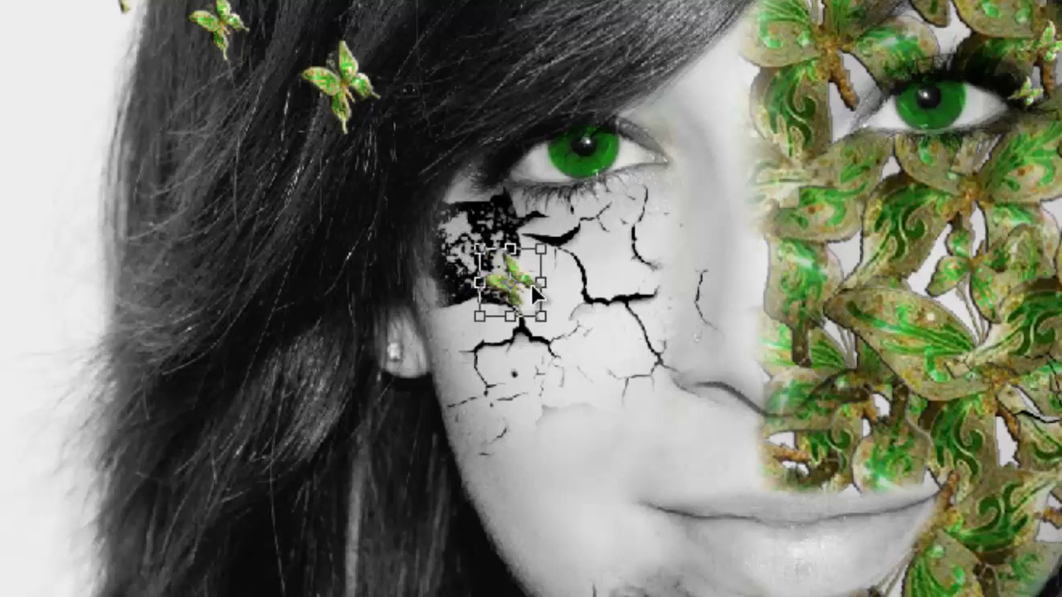
{"action": "key", "text": "shift+Left"}
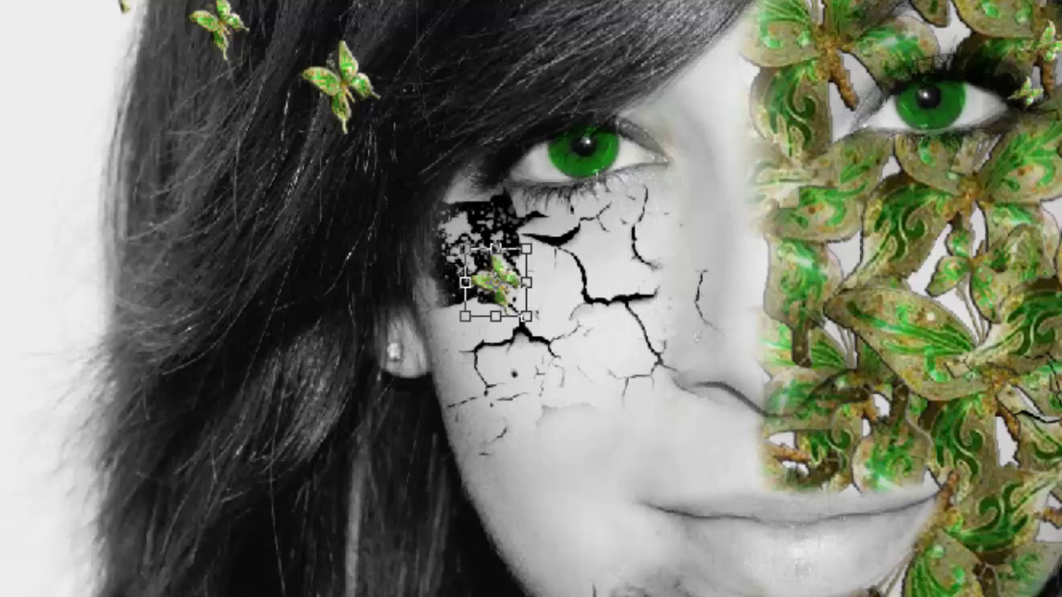
{"action": "left_click", "coordinate": [83, 0]}
{"action": "mouse_move", "coordinate": [249, 187]}
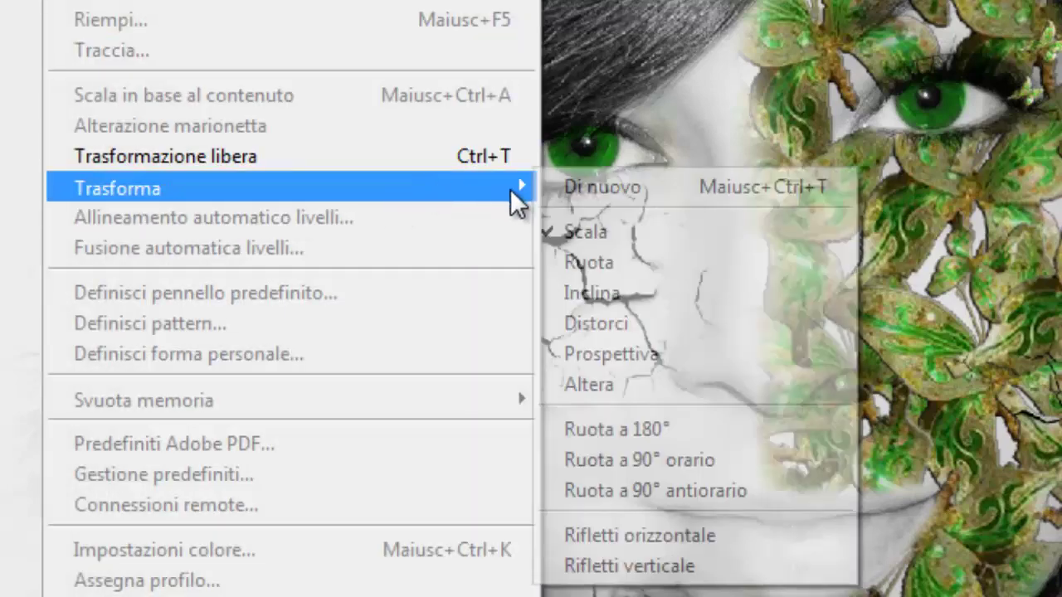
{"action": "left_click", "coordinate": [601, 236]}
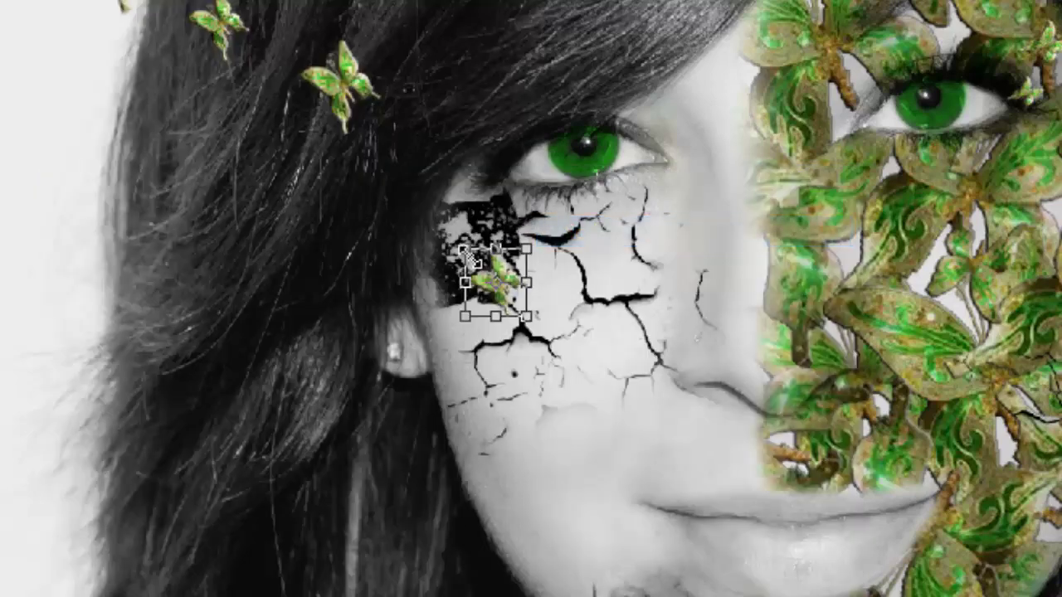
{"action": "left_click_drag", "start_coordinate": [456, 240], "coordinate": [451, 226]}
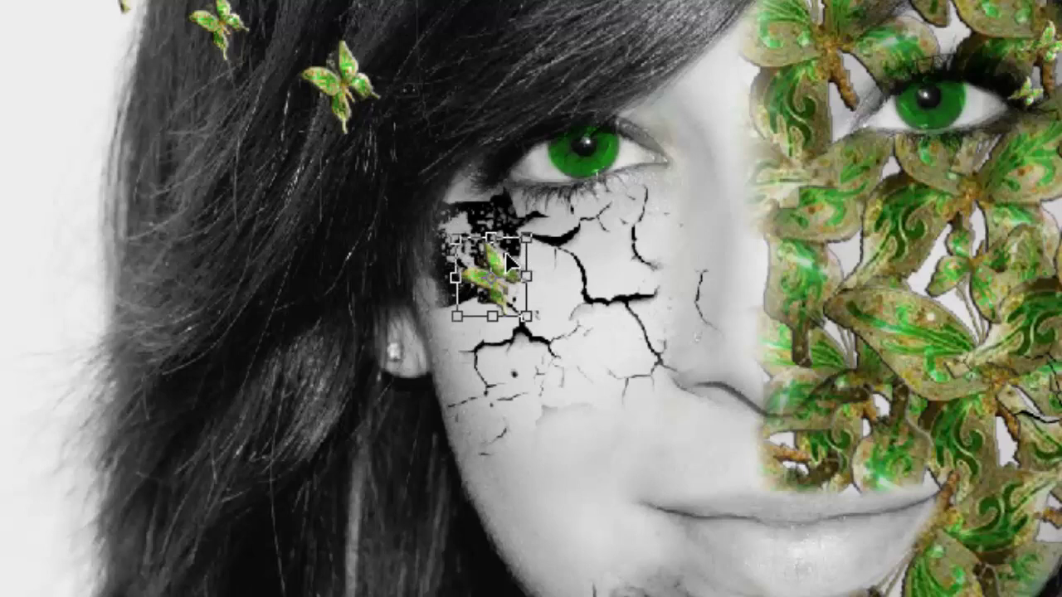
{"action": "left_click_drag", "start_coordinate": [506, 254], "coordinate": [514, 247]}
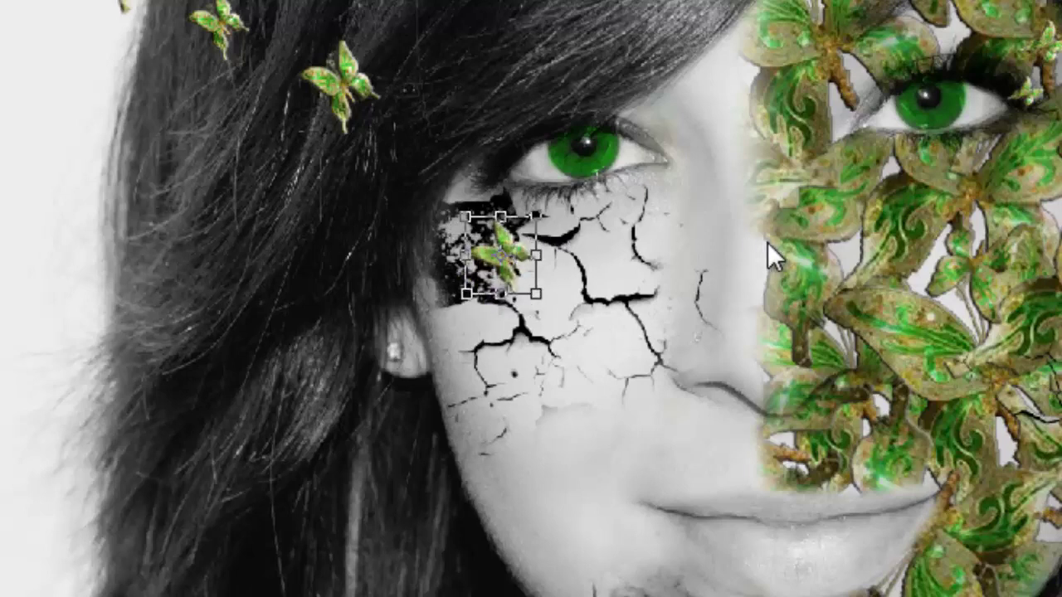
{"action": "key", "text": "Return"}
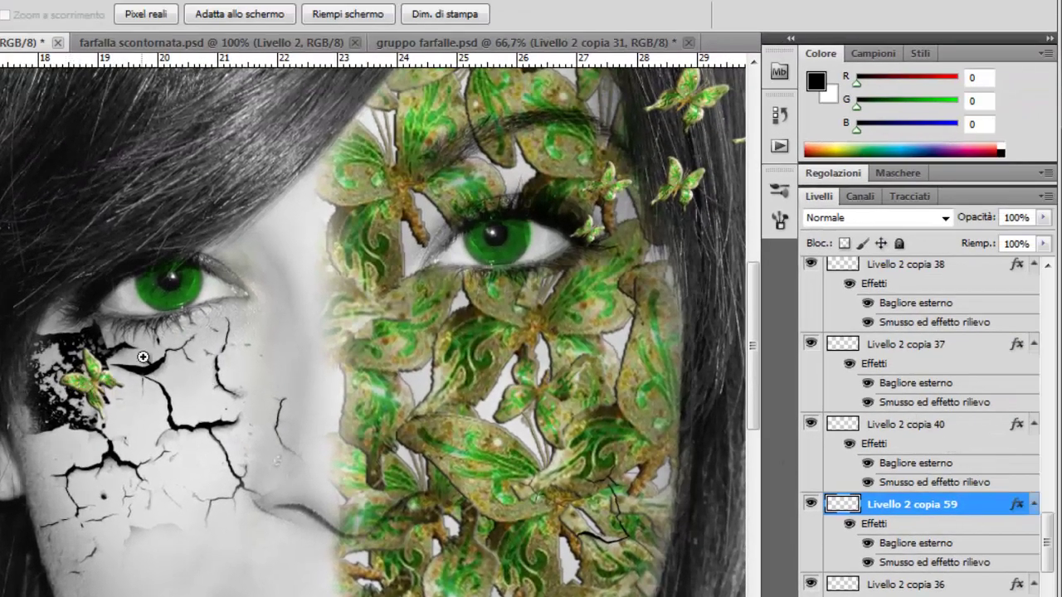
Step: Erase a small mark from the cheek butterfly at 53% opacity, then restore it to 100%
{"action": "left_click", "coordinate": [1042, 219]}
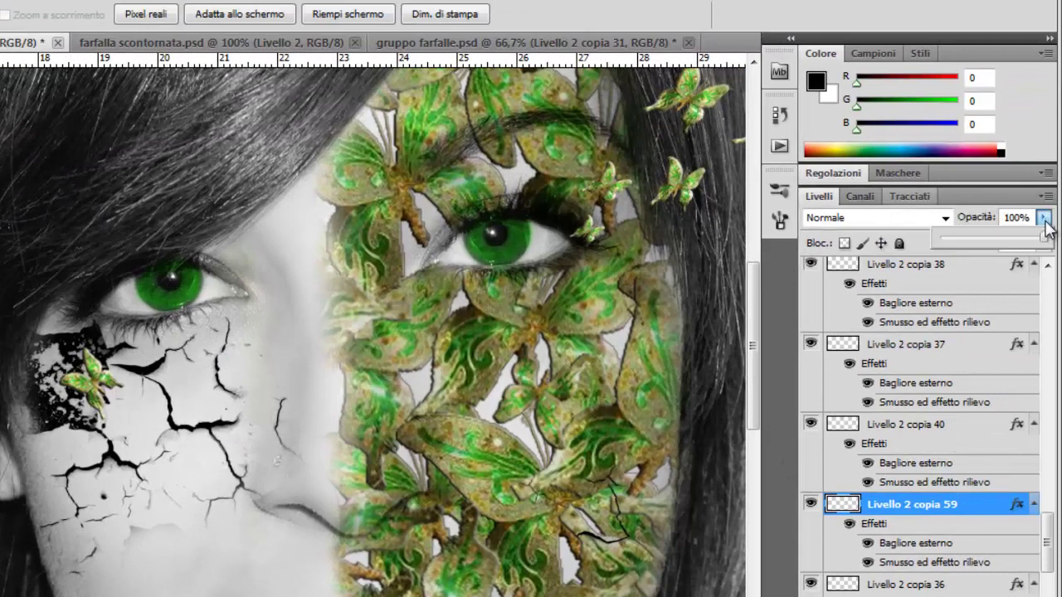
{"action": "mouse_move", "coordinate": [1043, 237]}
{"action": "left_mouse_down"}
{"action": "mouse_move", "coordinate": [998, 241]}
{"action": "mouse_move", "coordinate": [992, 257]}
{"action": "mouse_move", "coordinate": [982, 254]}
{"action": "left_mouse_up"}
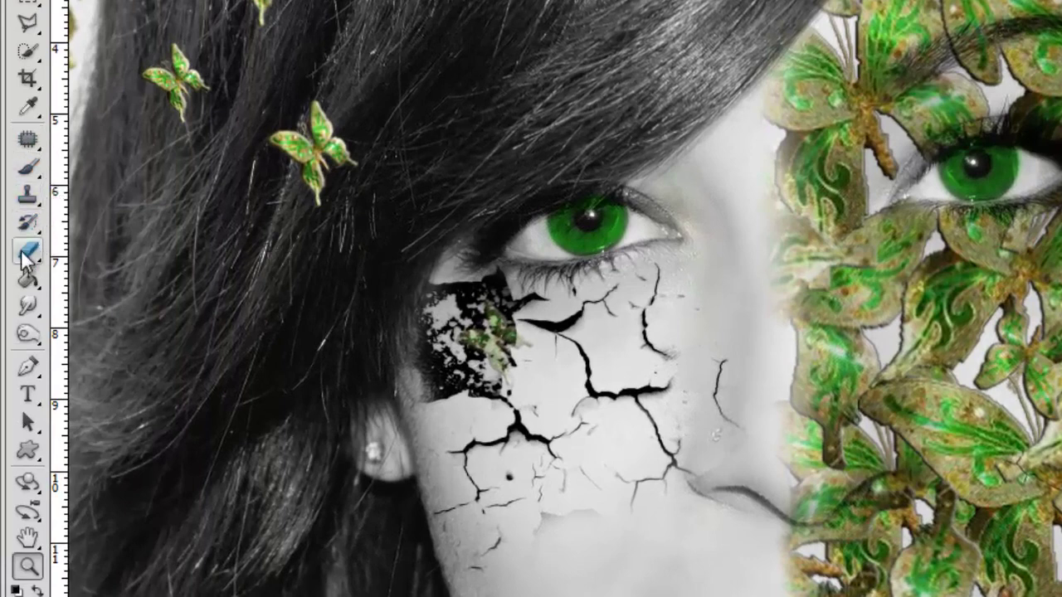
{"action": "left_click", "coordinate": [26, 251]}
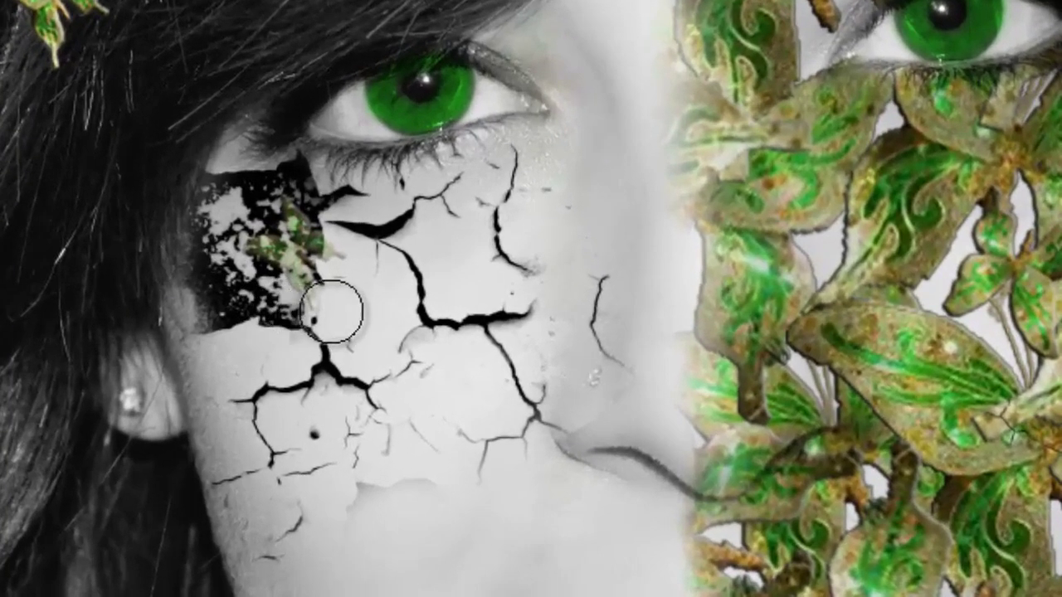
{"action": "mouse_move", "coordinate": [342, 290]}
{"action": "left_mouse_down"}
{"action": "mouse_move", "coordinate": [344, 304]}
{"action": "mouse_move", "coordinate": [327, 315]}
{"action": "mouse_move", "coordinate": [356, 291]}
{"action": "mouse_move", "coordinate": [351, 251]}
{"action": "mouse_move", "coordinate": [356, 279]}
{"action": "mouse_move", "coordinate": [337, 317]}
{"action": "left_mouse_up"}
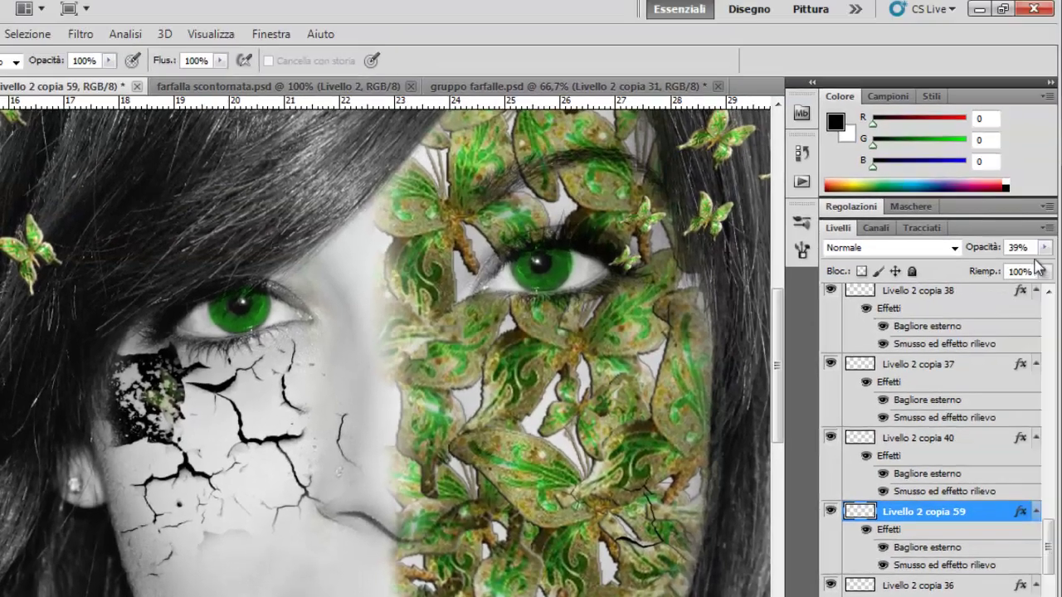
{"action": "left_click", "coordinate": [1043, 248]}
{"action": "left_click_drag", "start_coordinate": [993, 274], "coordinate": [1037, 274]}
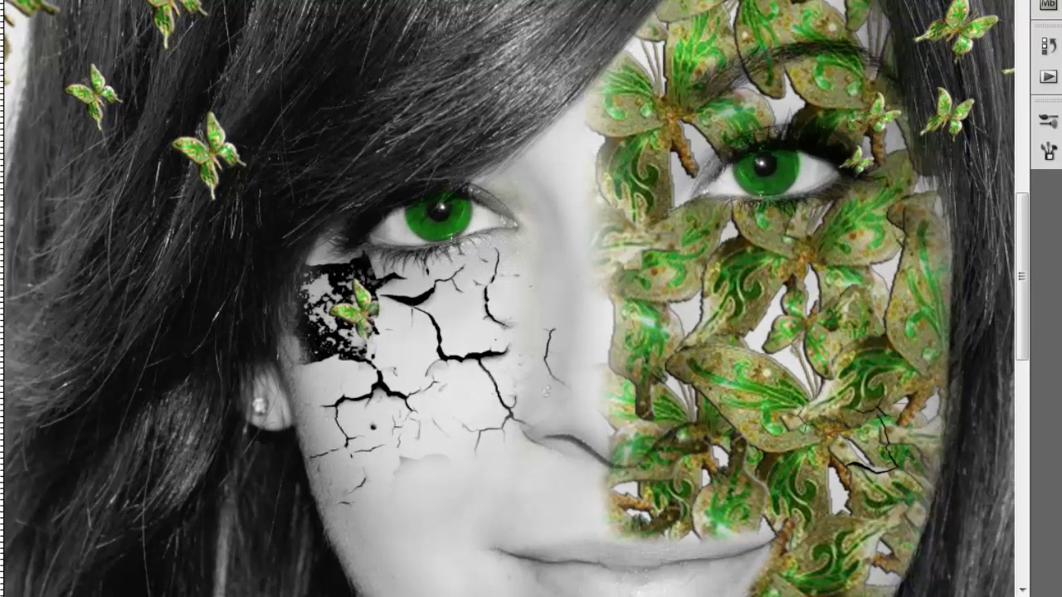
Step: Merge layers Livello 2 copia 39 through copia 31 with Unisci livelli, then toggle Livello 1 to check
{"action": "left_click", "coordinate": [537, 247]}
{"action": "left_click", "coordinate": [563, 256]}
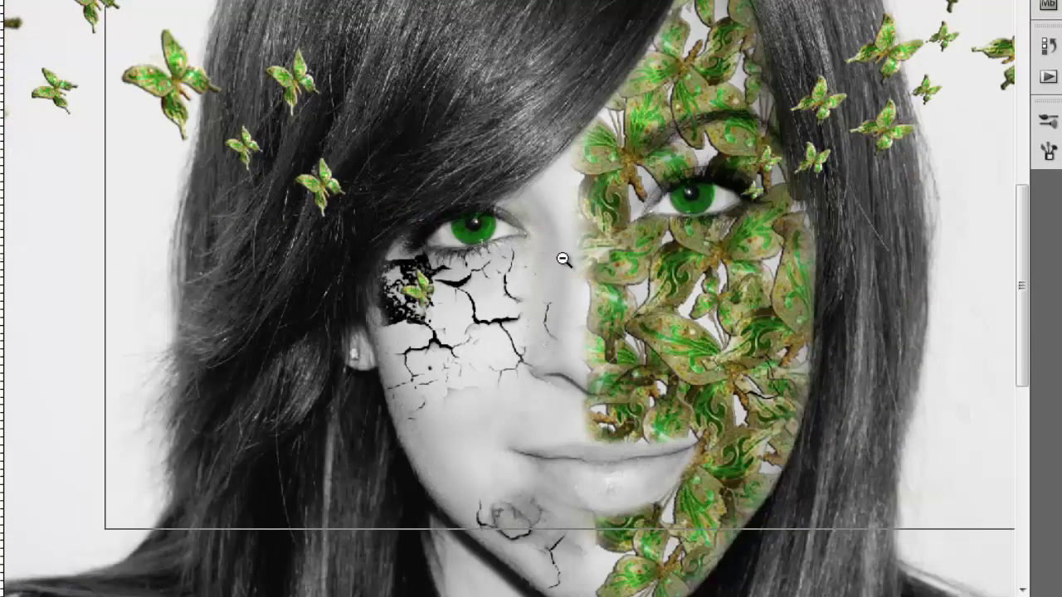
{"action": "left_click", "coordinate": [602, 276]}
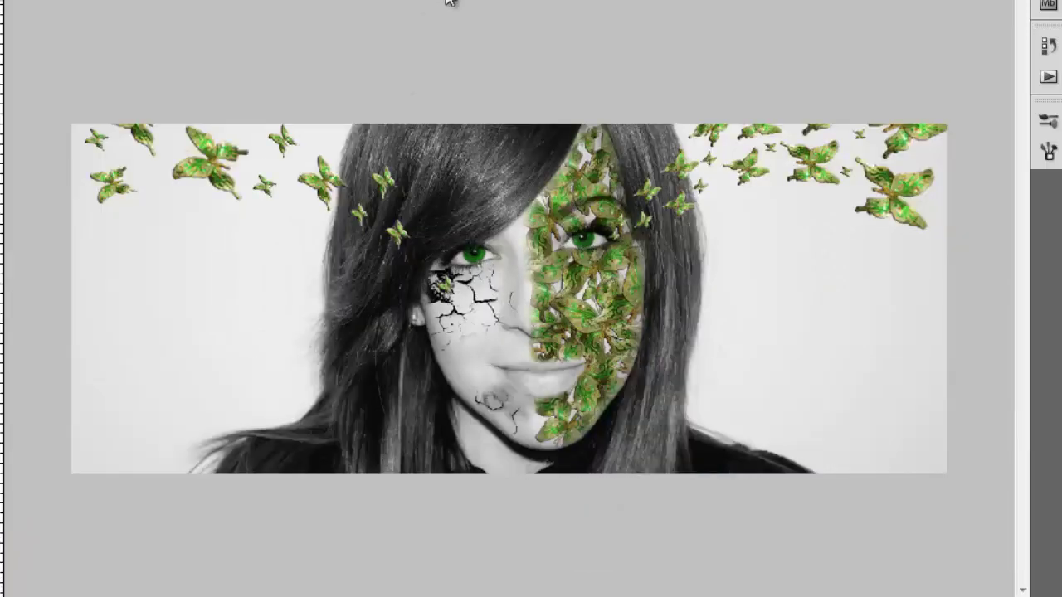
{"action": "key", "text": "ctrl+0"}
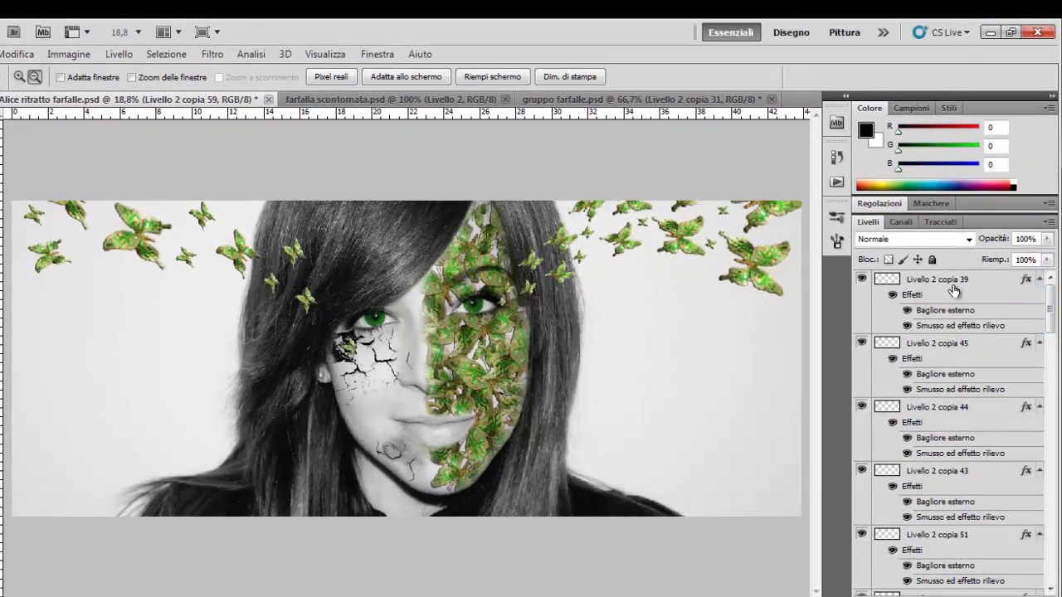
{"action": "left_click", "coordinate": [954, 288]}
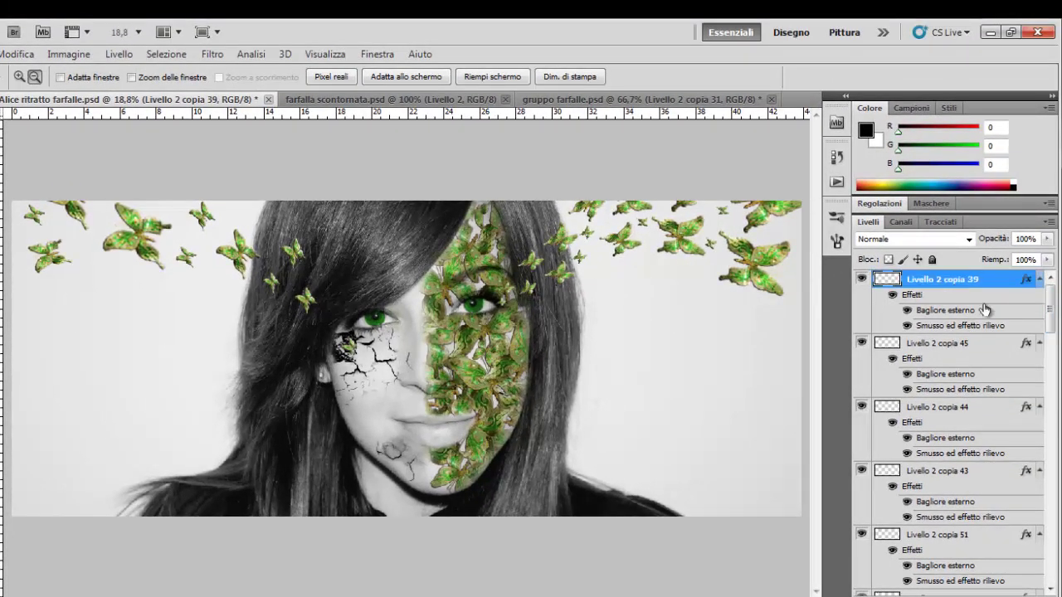
{"action": "left_click_drag", "start_coordinate": [1050, 329], "coordinate": [1039, 562]}
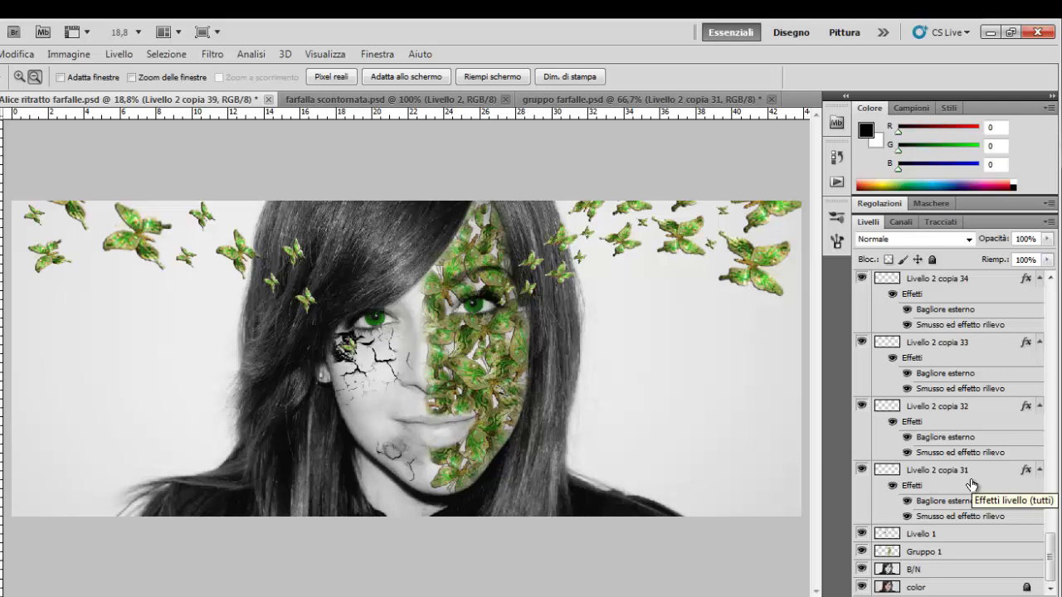
{"action": "left_click", "coordinate": [972, 484], "text": "shift"}
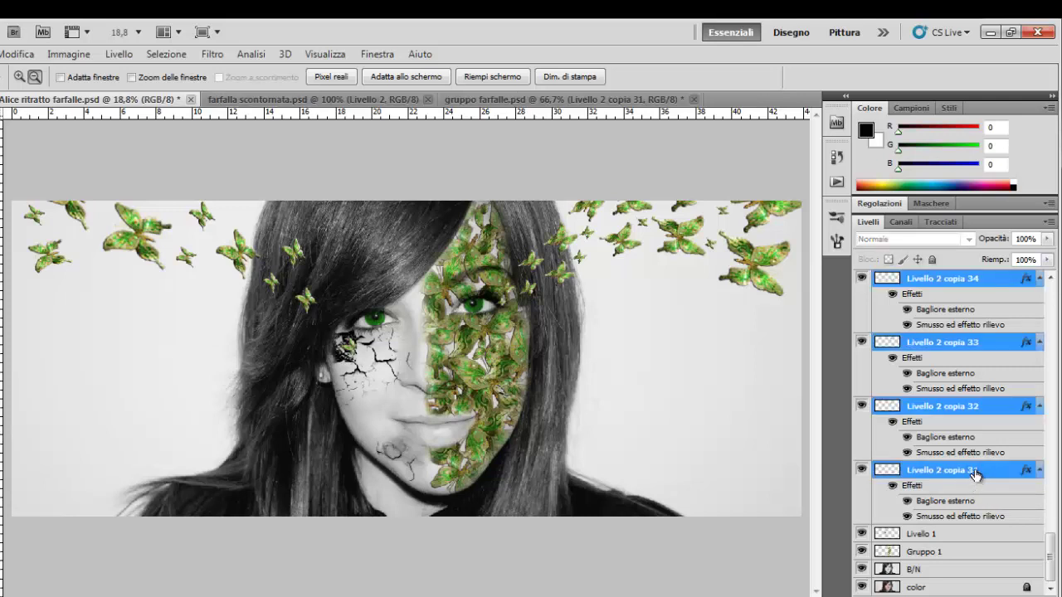
{"action": "right_click", "coordinate": [976, 475]}
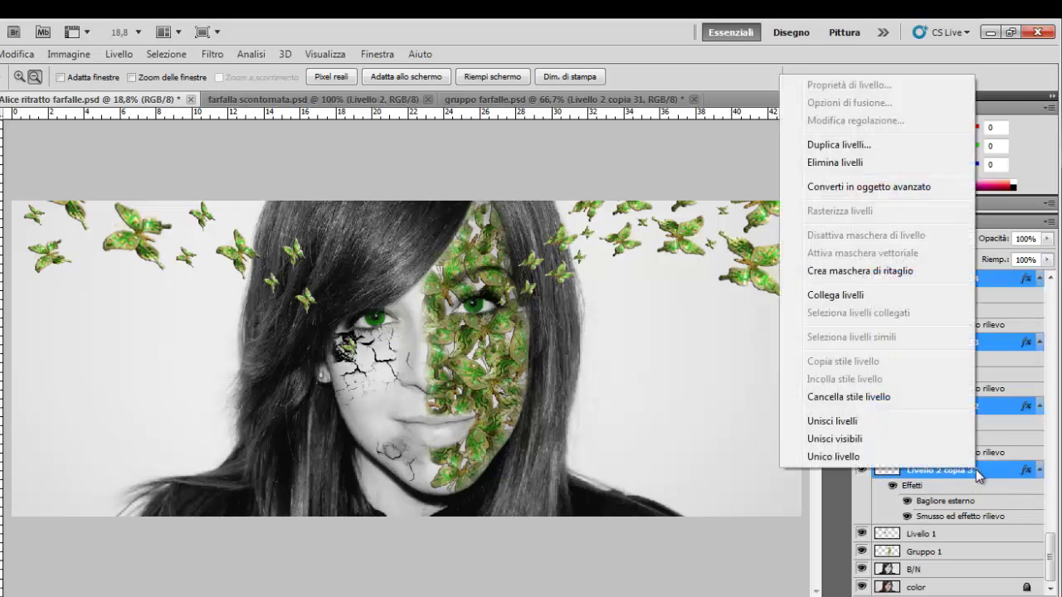
{"action": "left_click", "coordinate": [943, 427]}
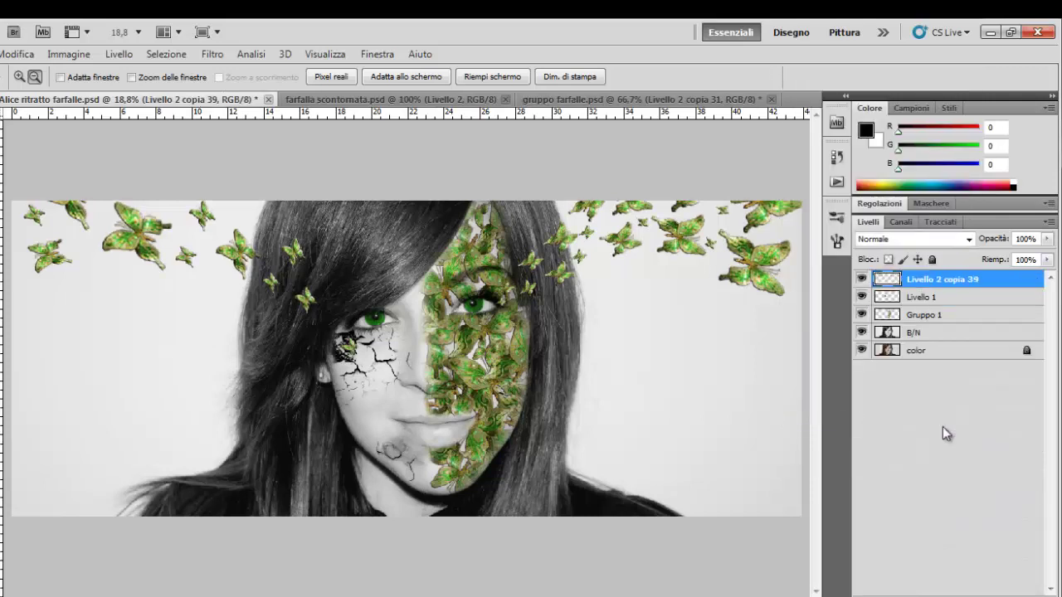
{"action": "left_click", "coordinate": [863, 299]}
{"action": "left_click", "coordinate": [863, 299]}
Step: Flatten the image with Unico livello and duplicate the background as Livello 1
{"action": "left_click", "coordinate": [118, 54]}
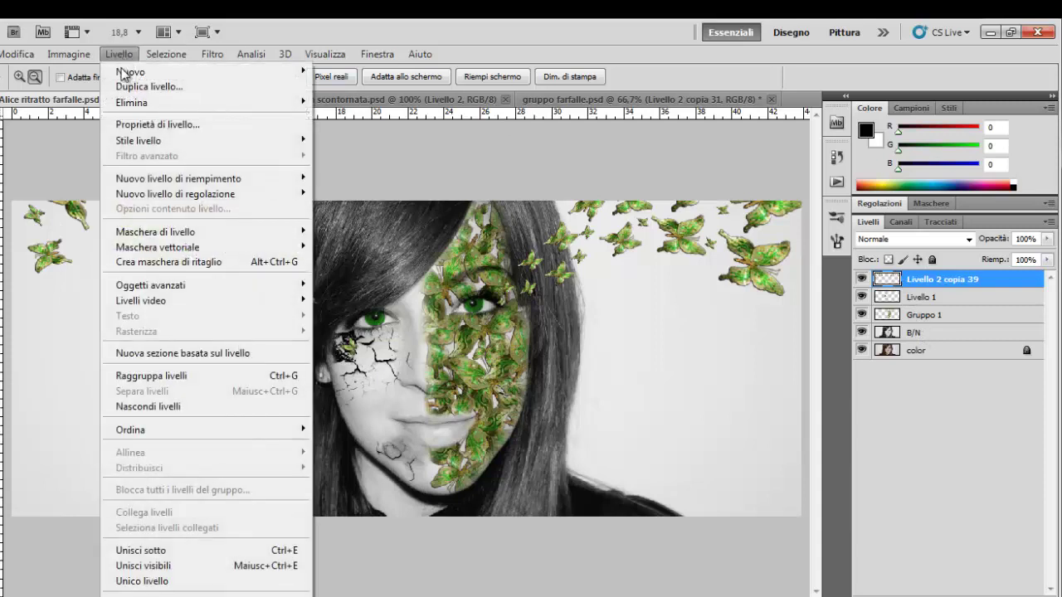
{"action": "left_click", "coordinate": [189, 582]}
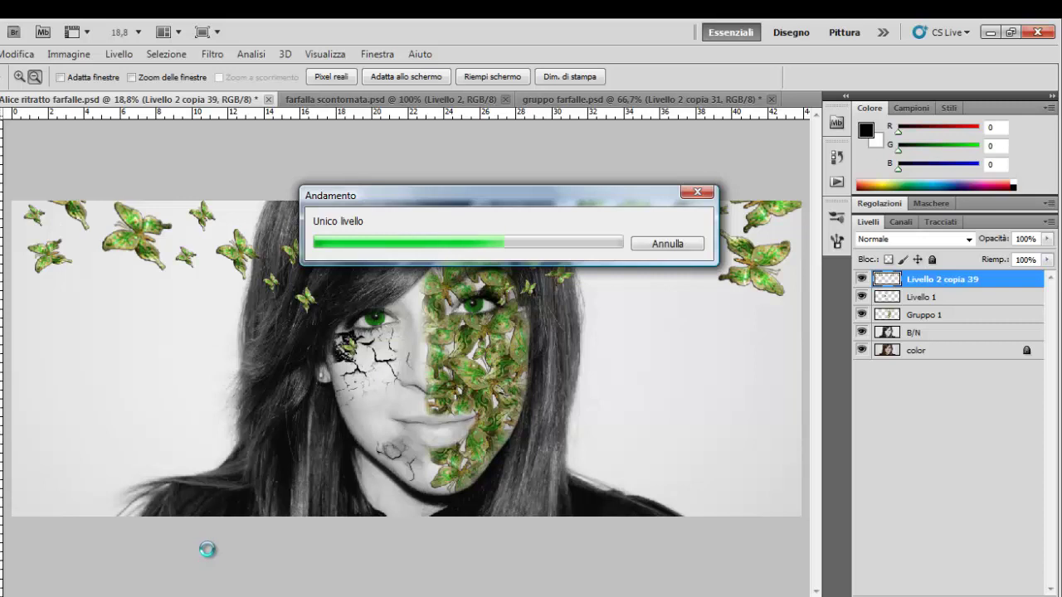
{"action": "key", "text": "ctrl+j"}
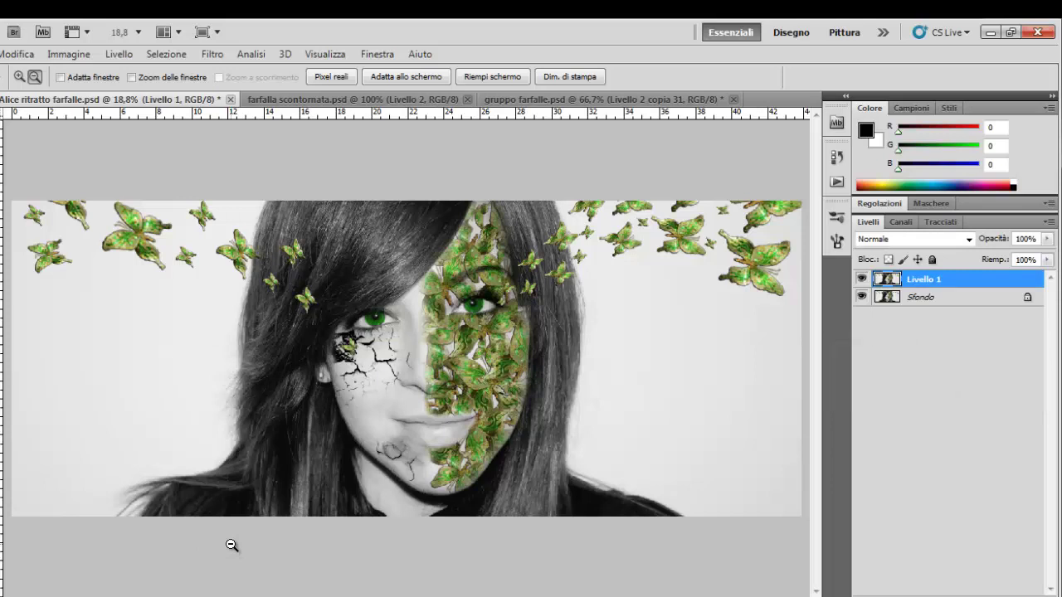
{"action": "key", "text": "e"}
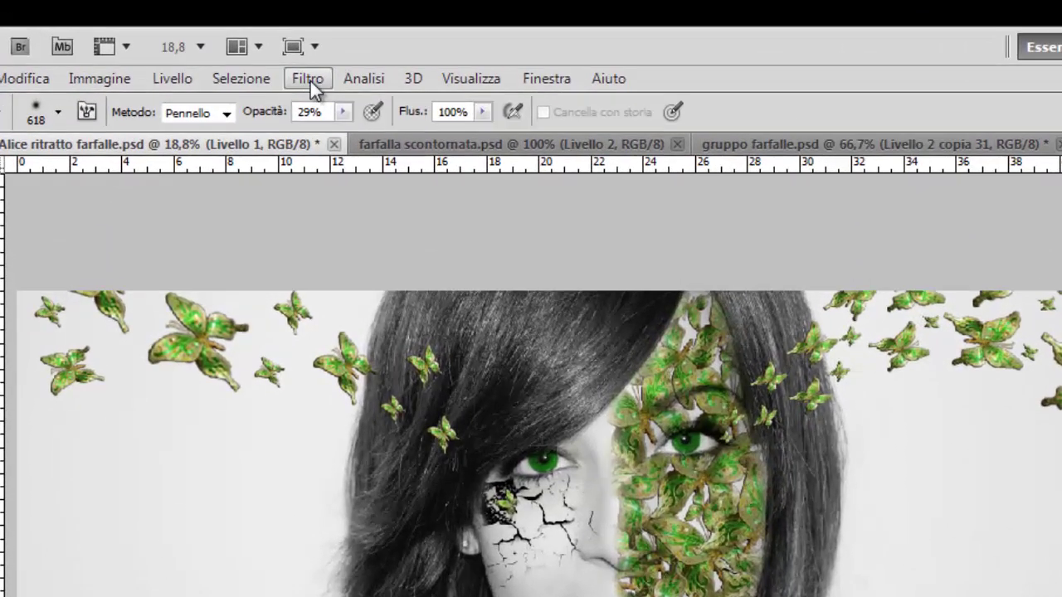
Step: Apply a Riflesso lente flare at 167% brightness, Fisso 35mm, centred at the upper left
{"action": "left_click", "coordinate": [309, 79]}
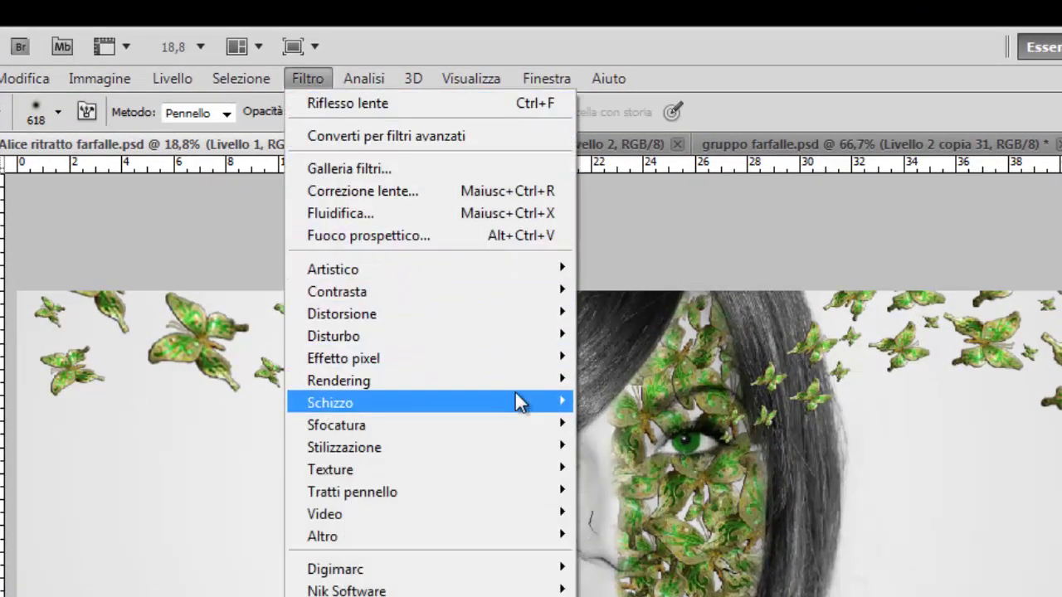
{"action": "mouse_move", "coordinate": [338, 380]}
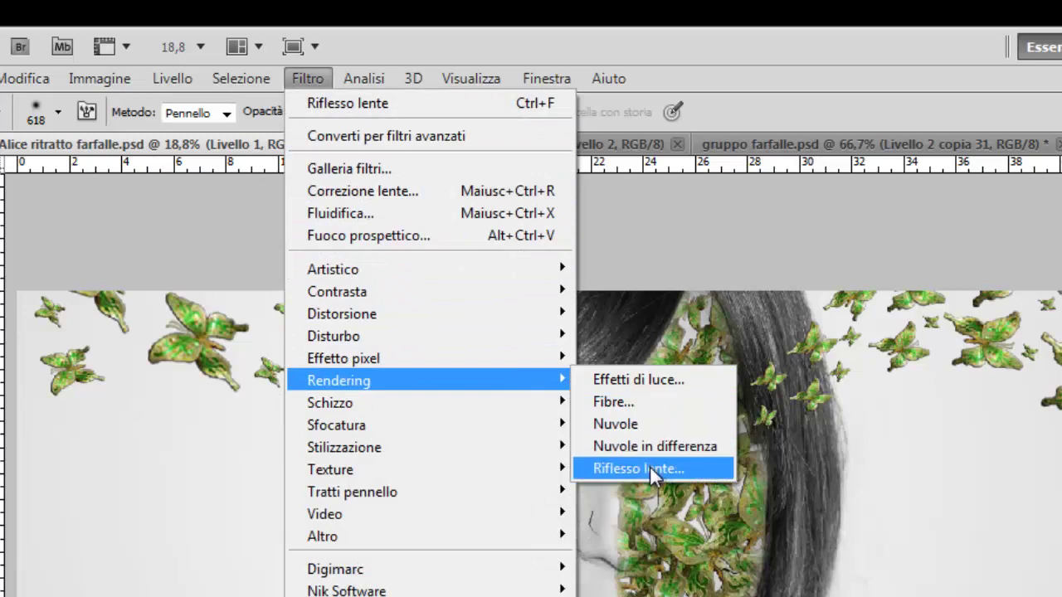
{"action": "left_click", "coordinate": [651, 465]}
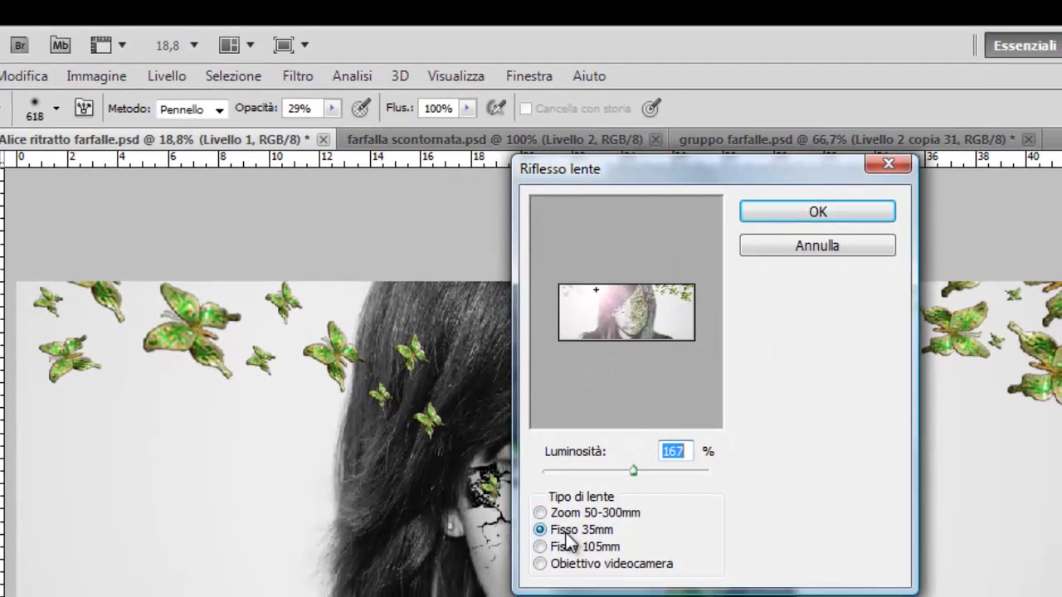
{"action": "left_click", "coordinate": [598, 293]}
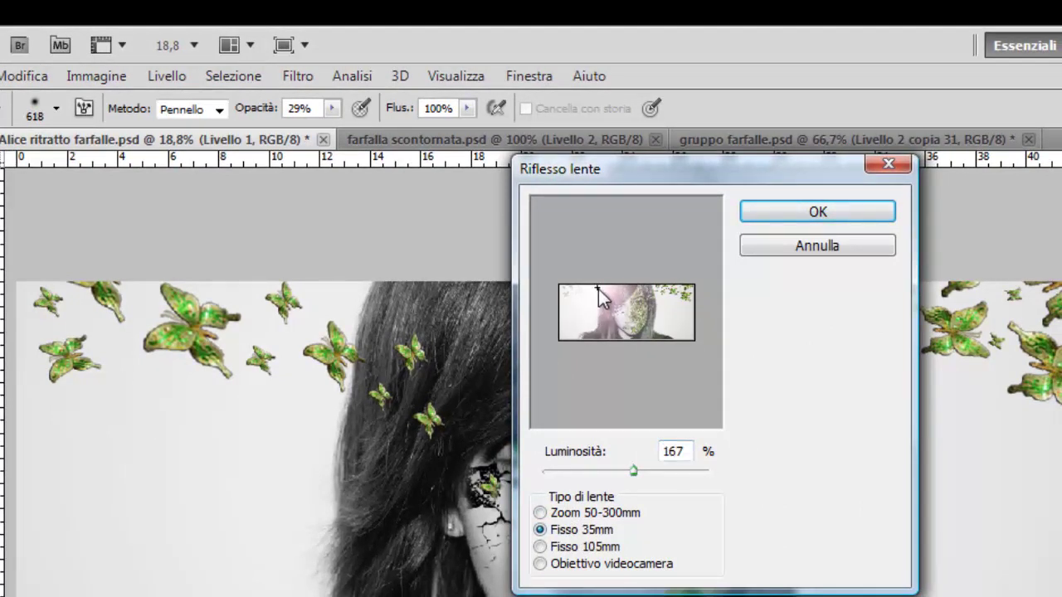
{"action": "left_click_drag", "start_coordinate": [598, 290], "coordinate": [601, 295]}
{"action": "left_click", "coordinate": [819, 221]}
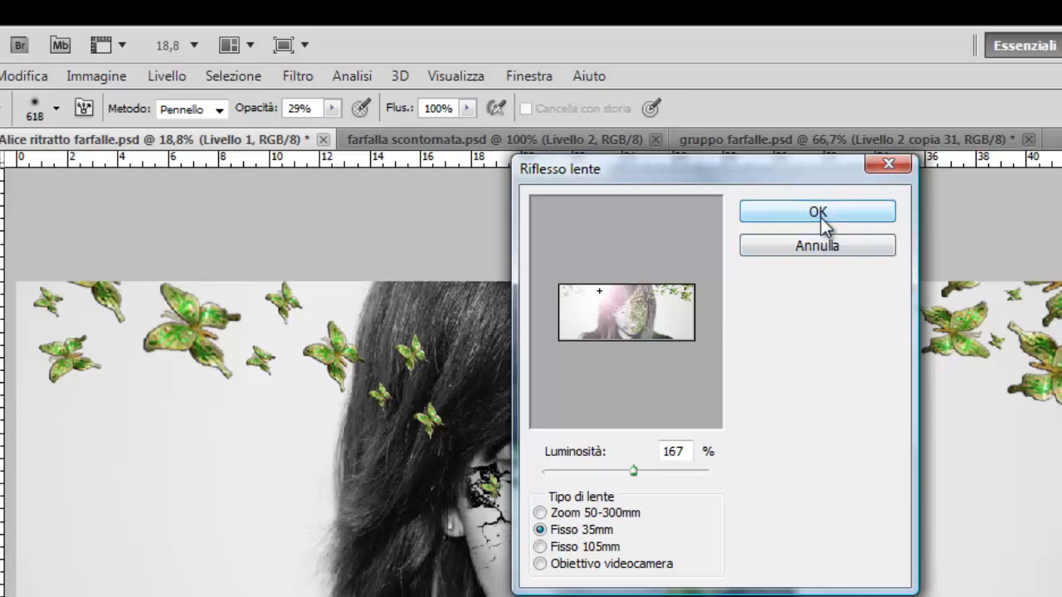
{"action": "left_click", "coordinate": [819, 219]}
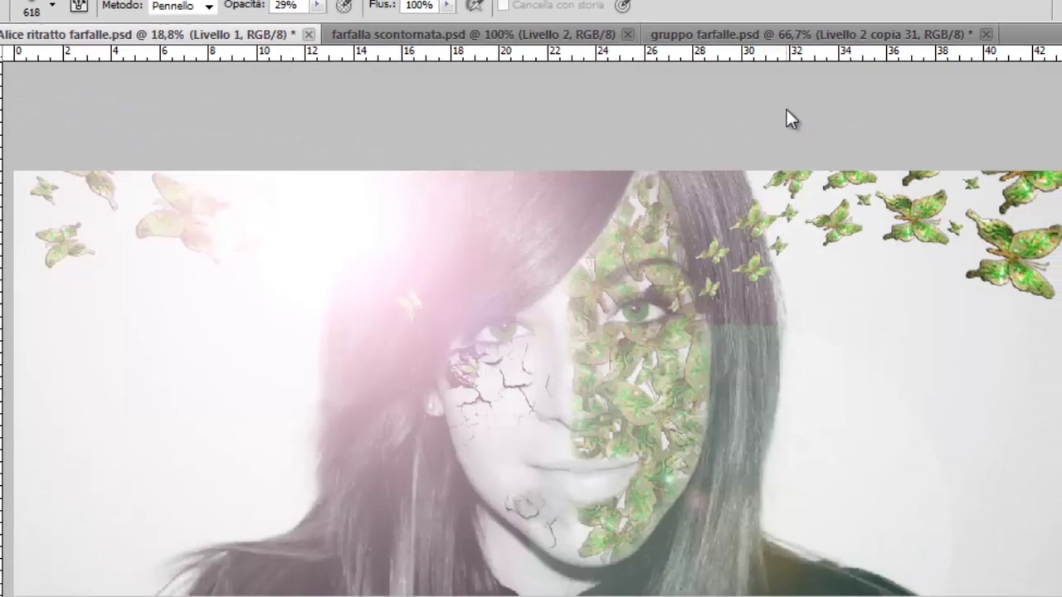
Step: Switch to full-screen view and set the flare layer's blend mode to Luce puntiforme
{"action": "key", "text": "f"}
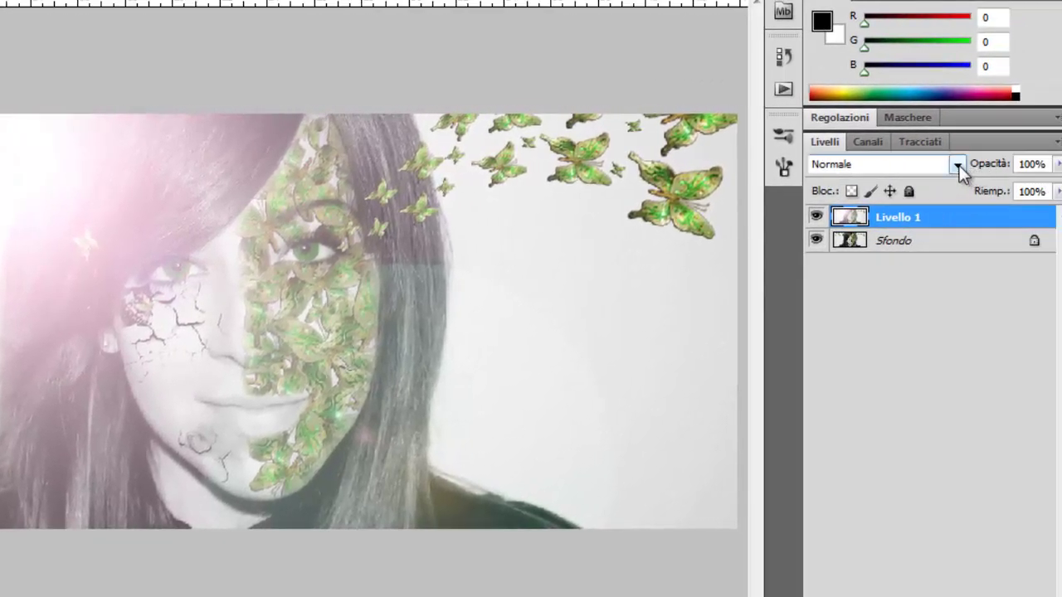
{"action": "left_click", "coordinate": [958, 165]}
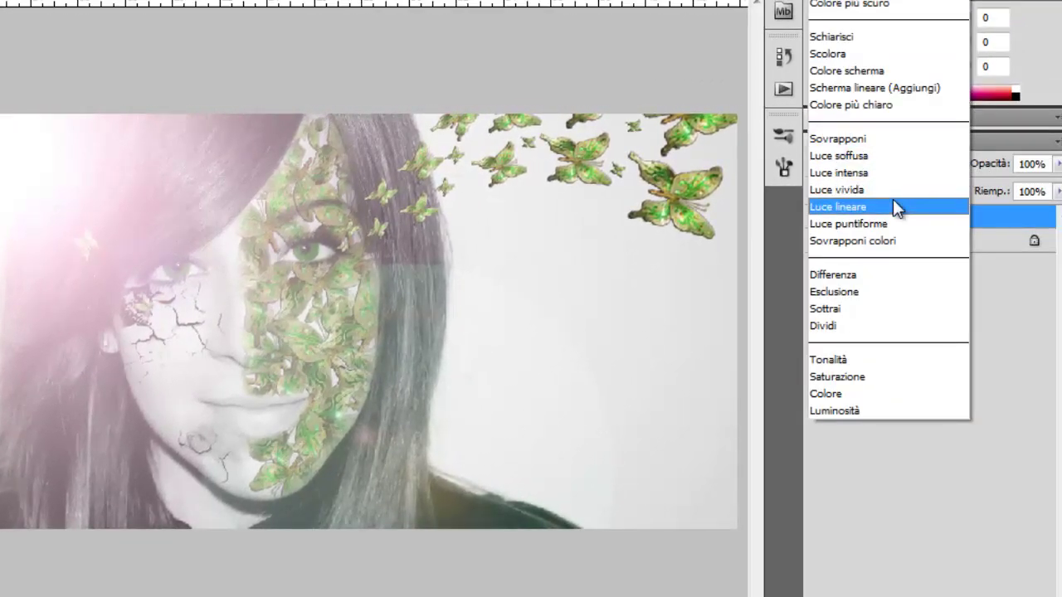
{"action": "left_click", "coordinate": [900, 220]}
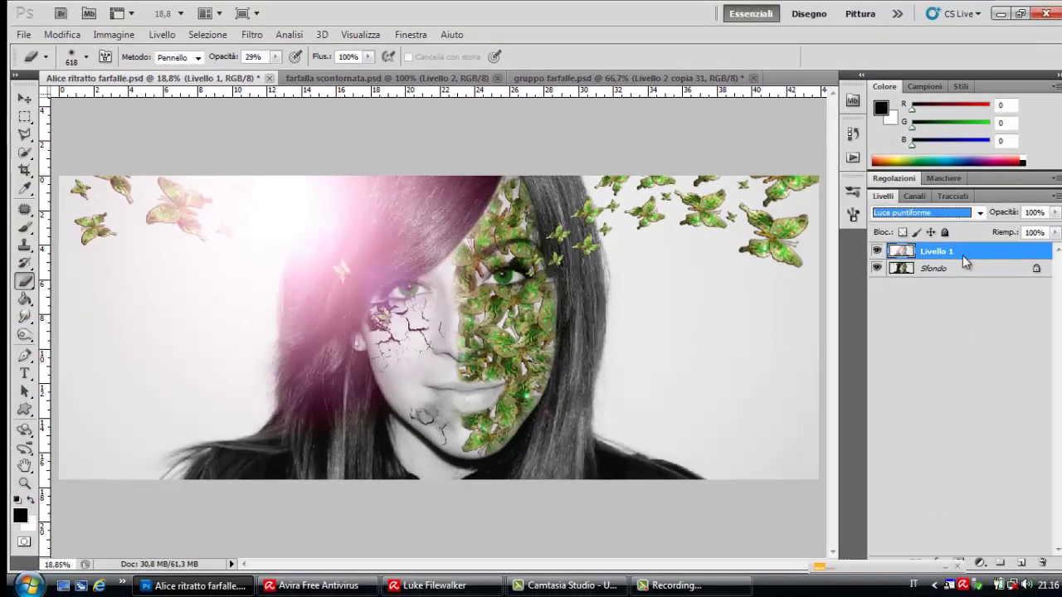
Step: Merge the flare layer down into Sfondo with Unisci sotto and duplicate it as Livello 1
{"action": "right_click", "coordinate": [963, 256]}
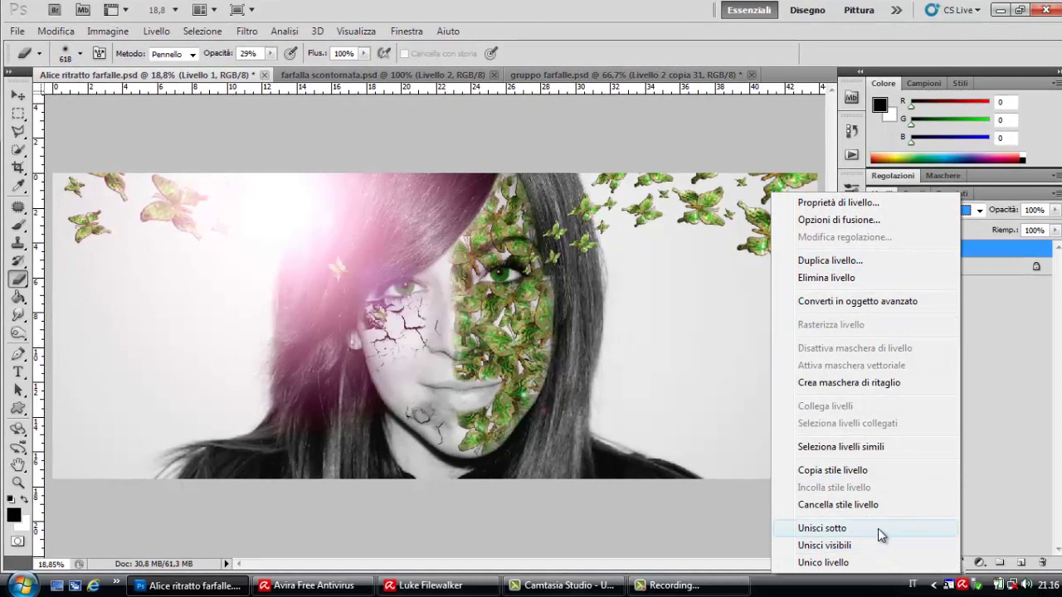
{"action": "left_click", "coordinate": [877, 529]}
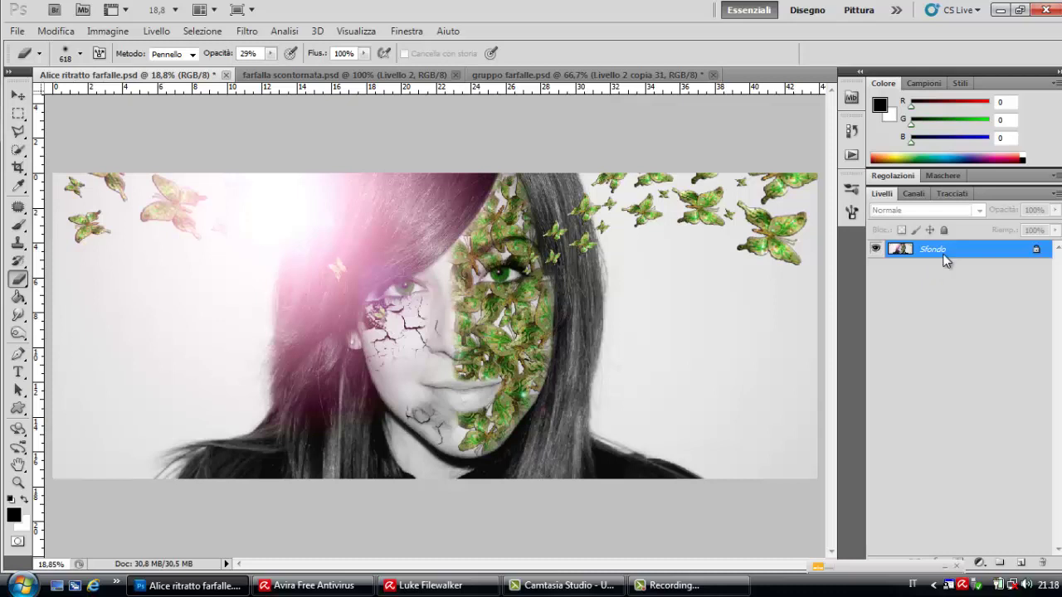
{"action": "key", "text": "ctrl+j"}
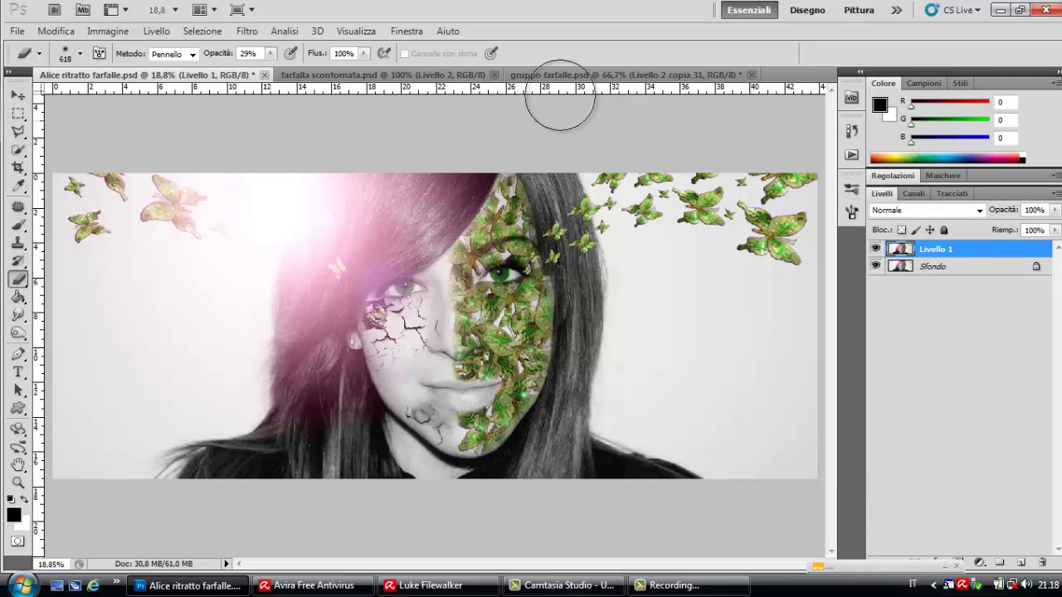
Step: Open Livello 1's layer style and enable the Traccia stroke effect
{"action": "double_click", "coordinate": [983, 253]}
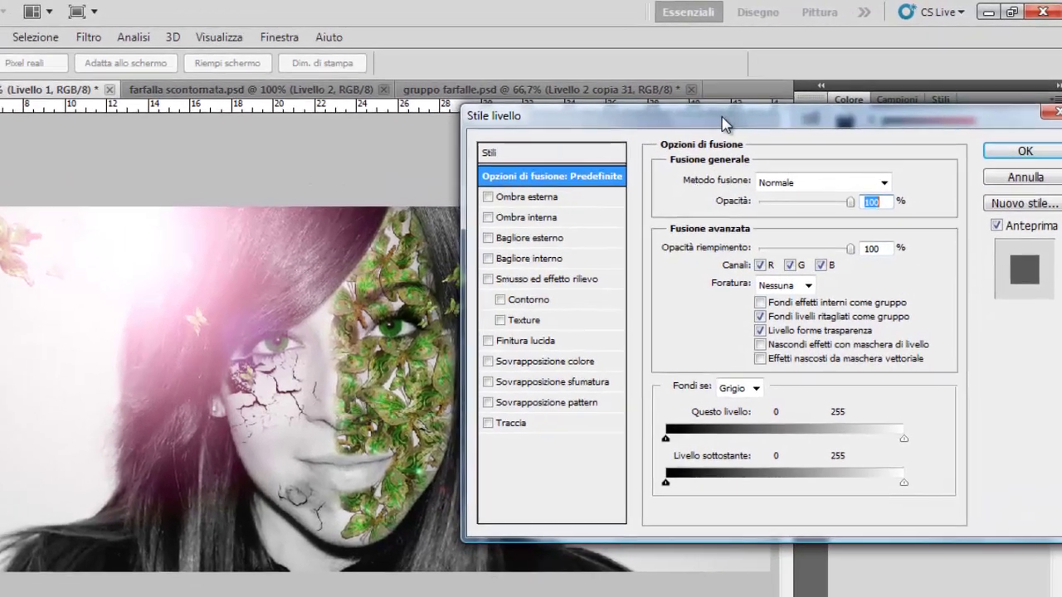
{"action": "left_click_drag", "start_coordinate": [722, 125], "coordinate": [905, 32]}
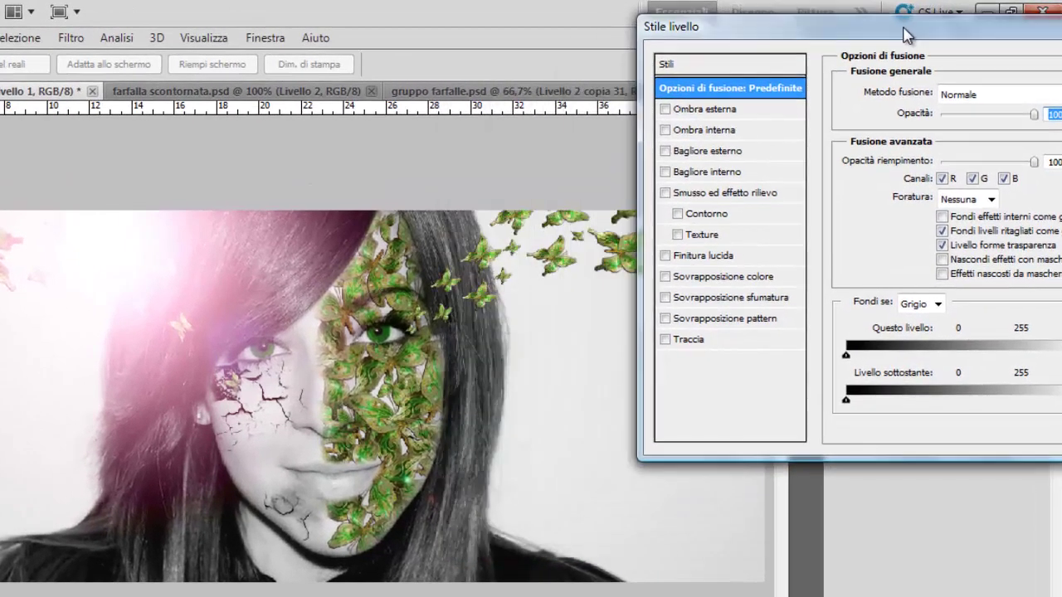
{"action": "left_click", "coordinate": [674, 339]}
{"action": "left_click", "coordinate": [693, 343]}
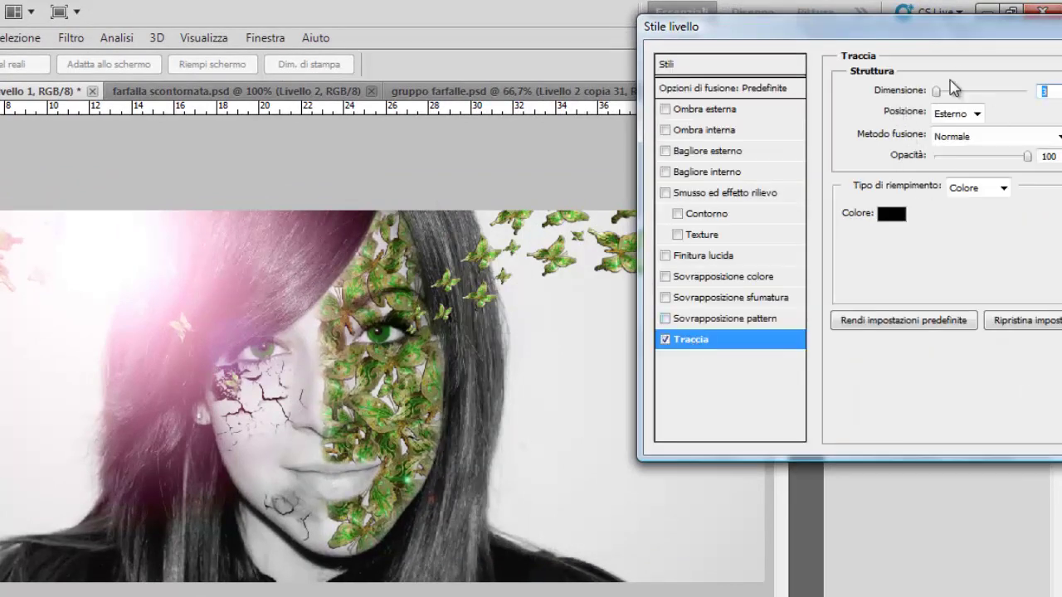
{"action": "left_click_drag", "start_coordinate": [980, 39], "coordinate": [934, 4]}
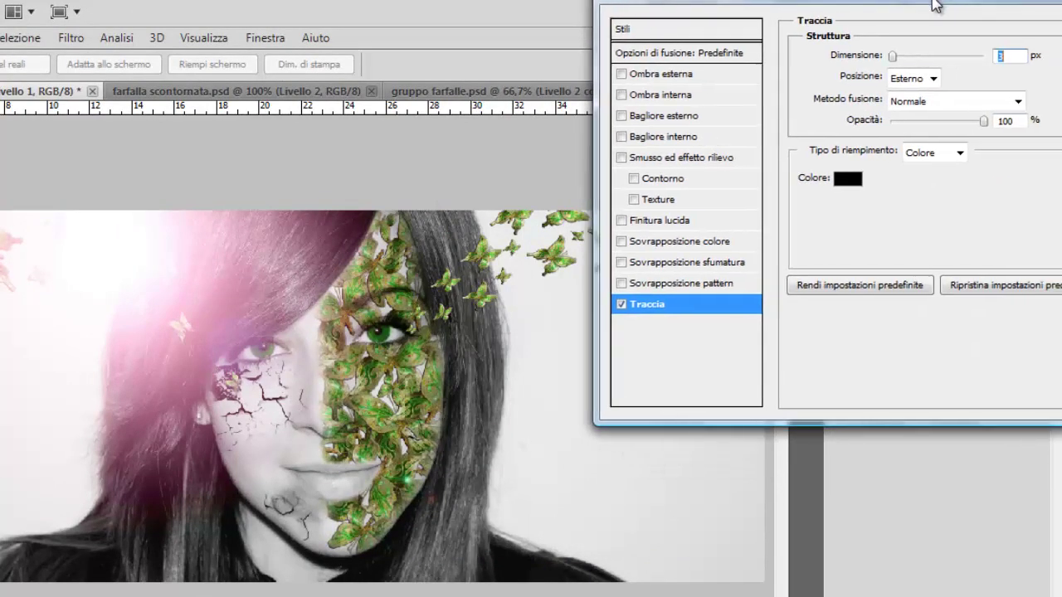
Step: Set the stroke to Interno, 46 px, with a Sfumatura gradient fill, and apply it
{"action": "left_click", "coordinate": [928, 78]}
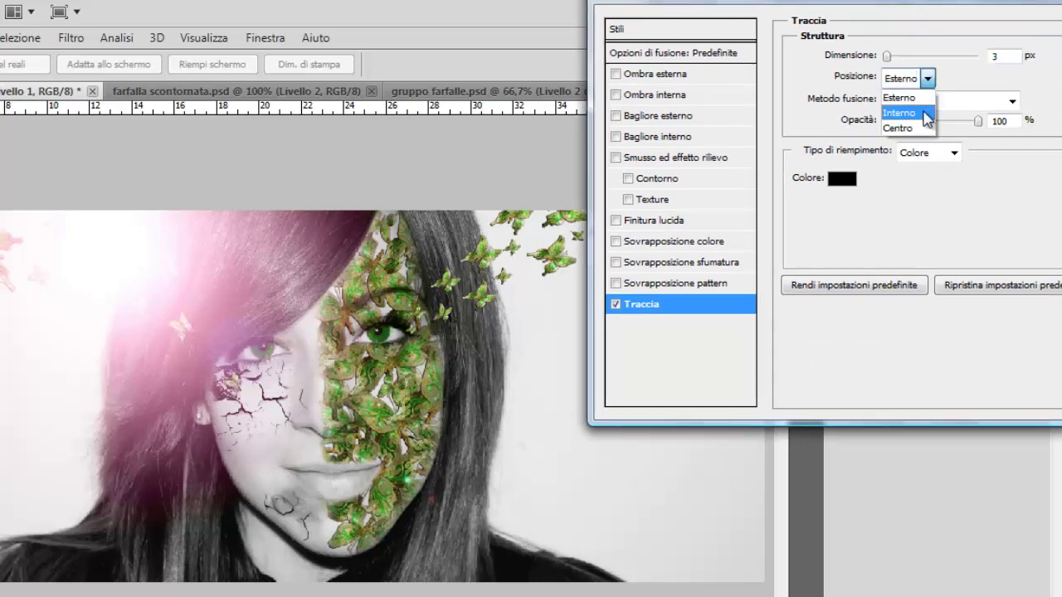
{"action": "left_click", "coordinate": [899, 105]}
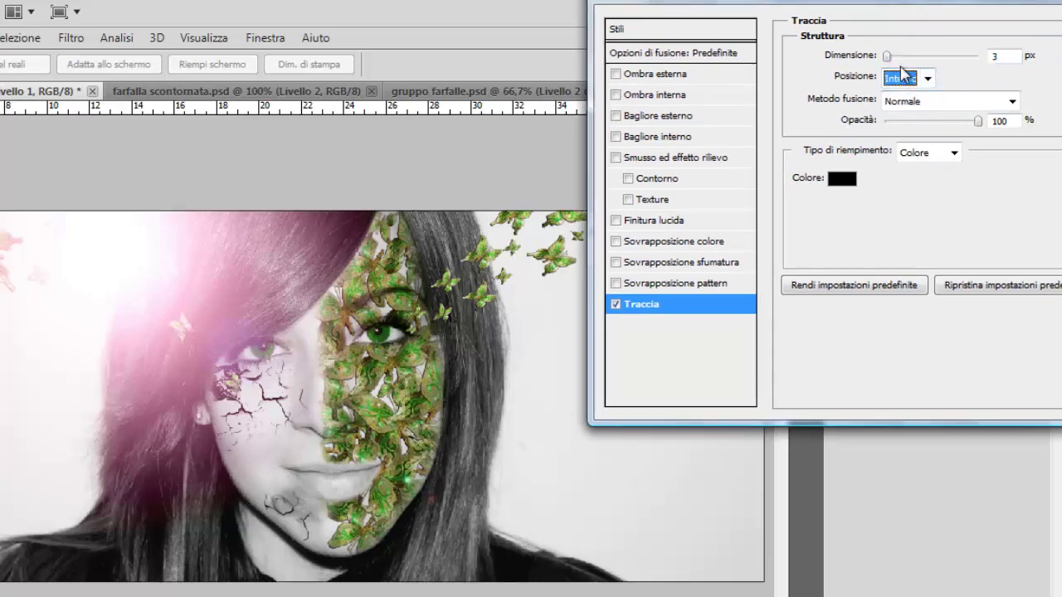
{"action": "left_click_drag", "start_coordinate": [886, 51], "coordinate": [905, 53]}
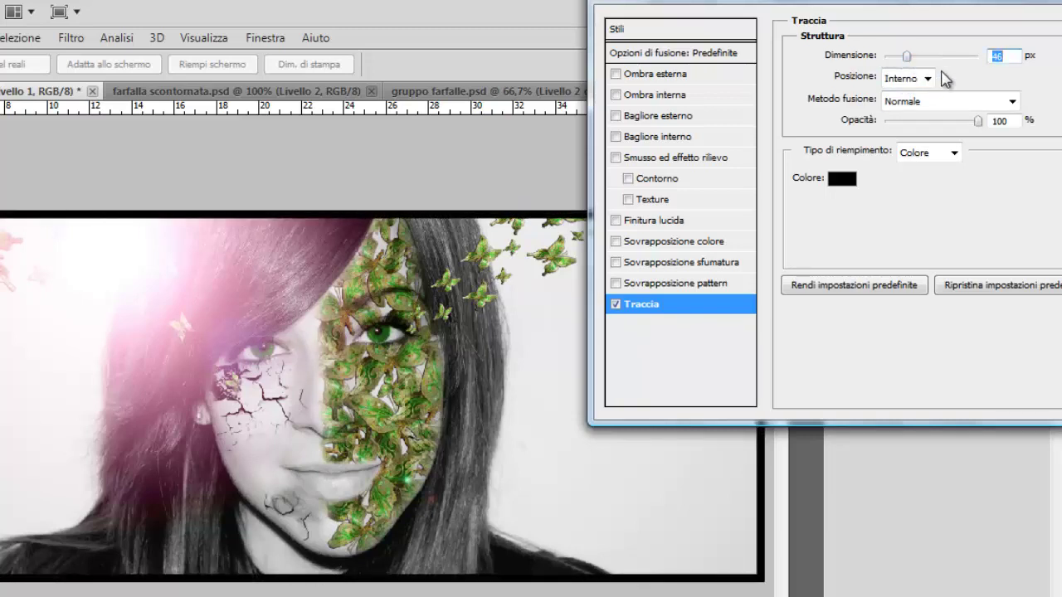
{"action": "left_click", "coordinate": [954, 154]}
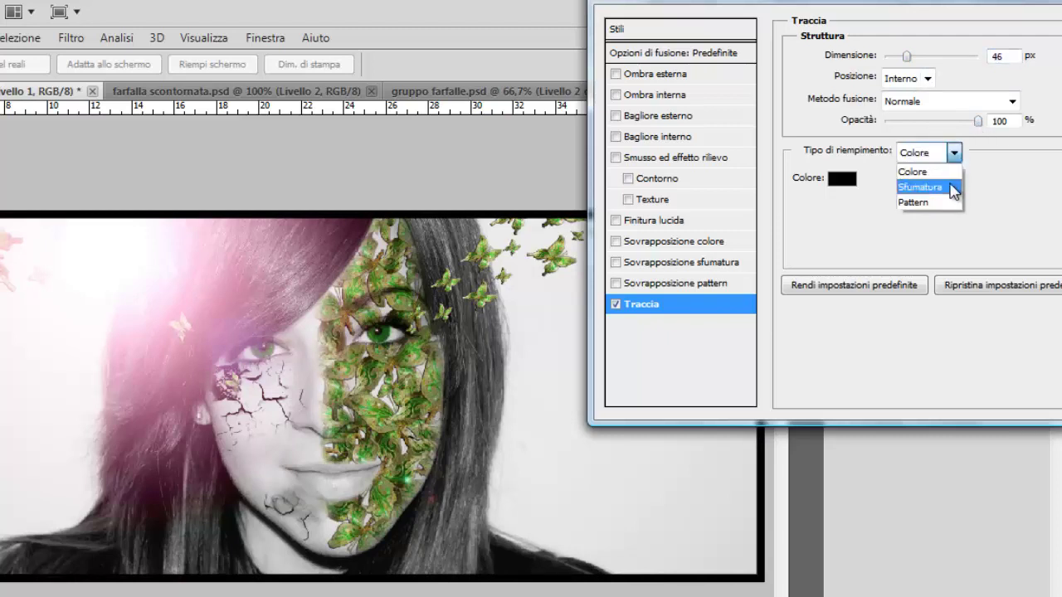
{"action": "left_click", "coordinate": [952, 190]}
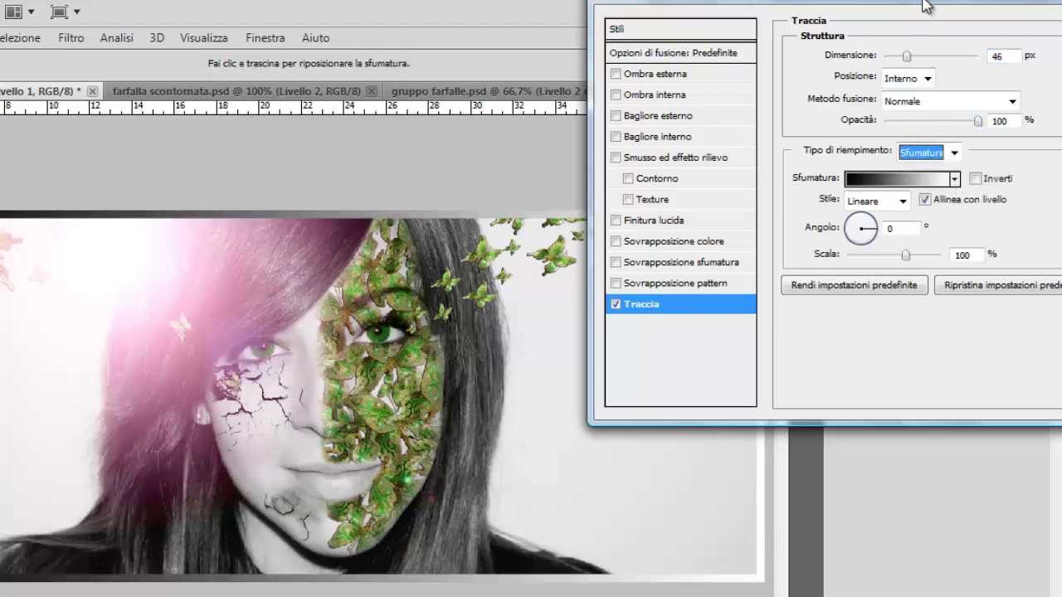
{"action": "mouse_move", "coordinate": [925, 5]}
{"action": "left_mouse_down"}
{"action": "mouse_move", "coordinate": [1061, 347]}
{"action": "mouse_move", "coordinate": [828, 596]}
{"action": "left_mouse_up"}
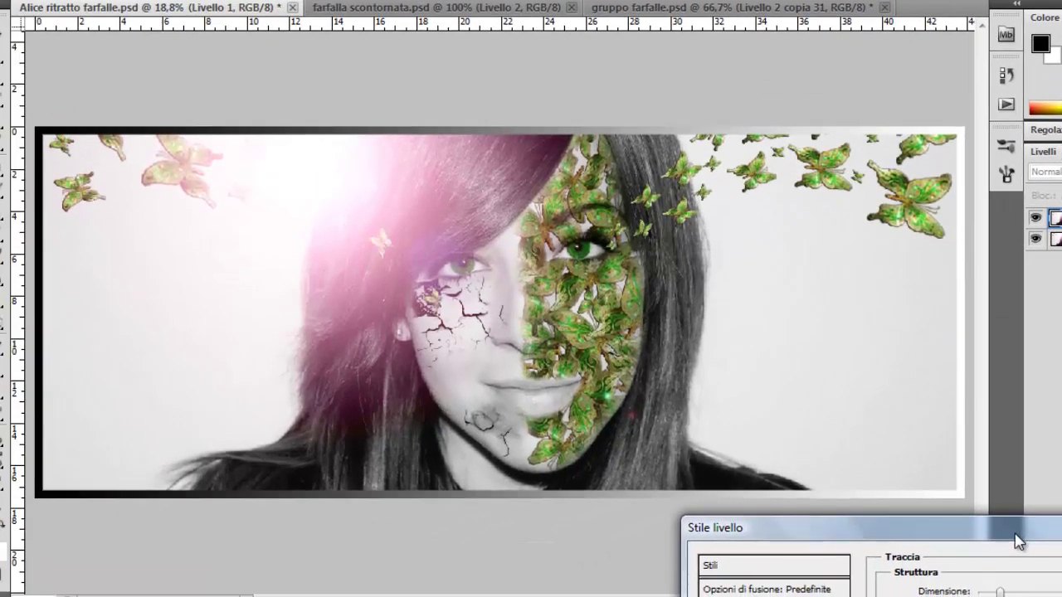
{"action": "left_click_drag", "start_coordinate": [1014, 553], "coordinate": [795, 230]}
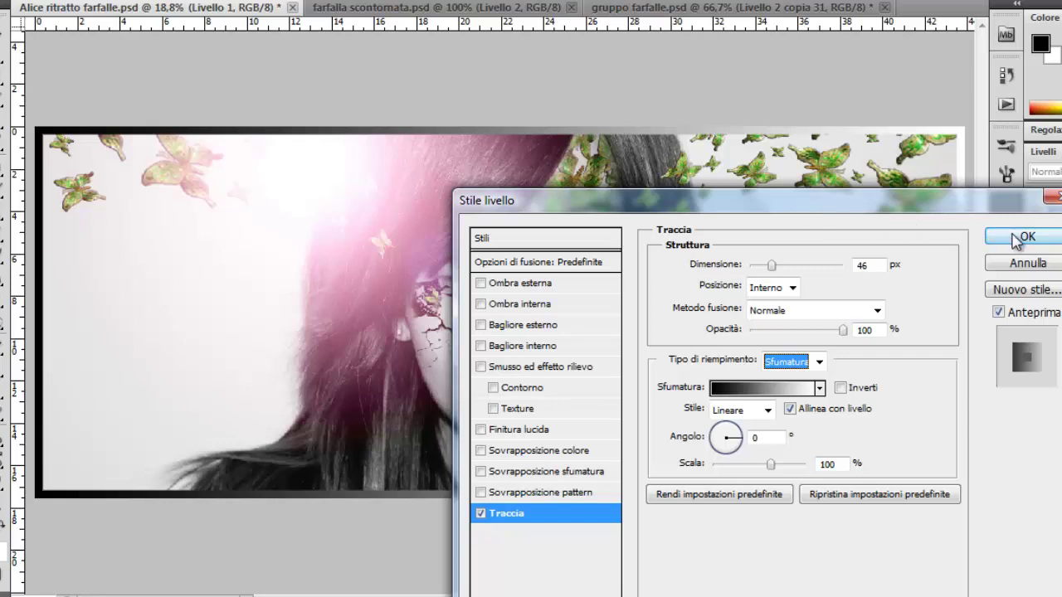
{"action": "left_click", "coordinate": [1014, 235]}
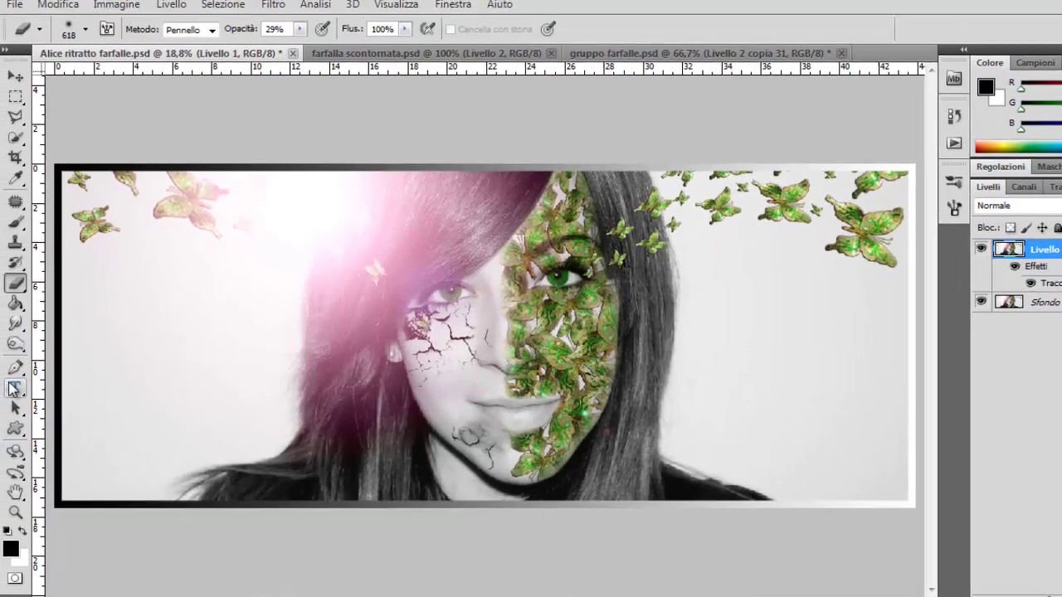
Step: Create a text box at the lower right and type 'MG' at 36 pt
{"action": "left_click", "coordinate": [20, 392]}
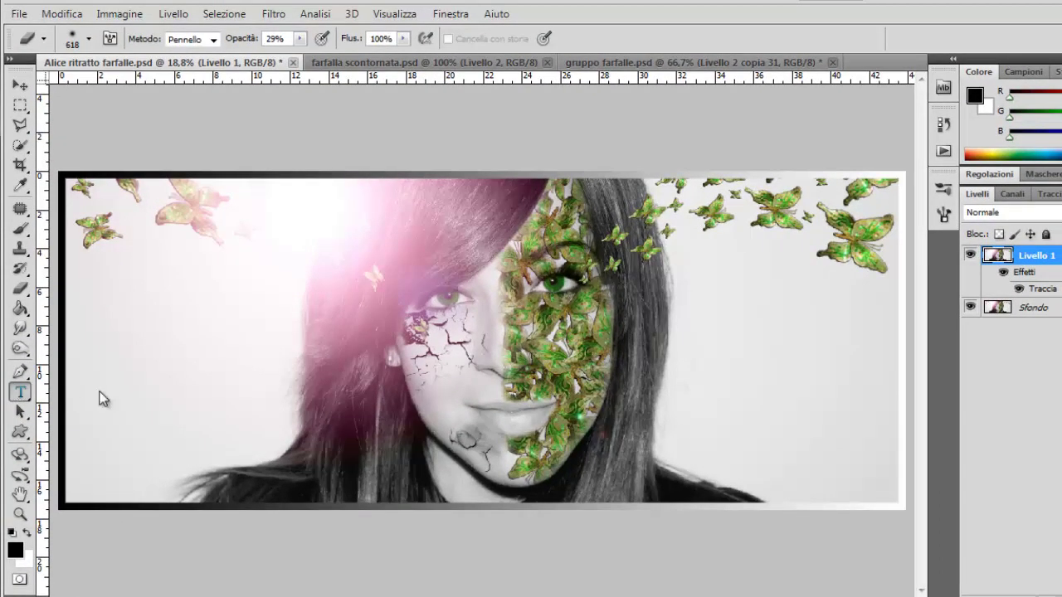
{"action": "mouse_move", "coordinate": [684, 363]}
{"action": "left_mouse_down"}
{"action": "mouse_move", "coordinate": [835, 460]}
{"action": "mouse_move", "coordinate": [894, 464]}
{"action": "left_mouse_up"}
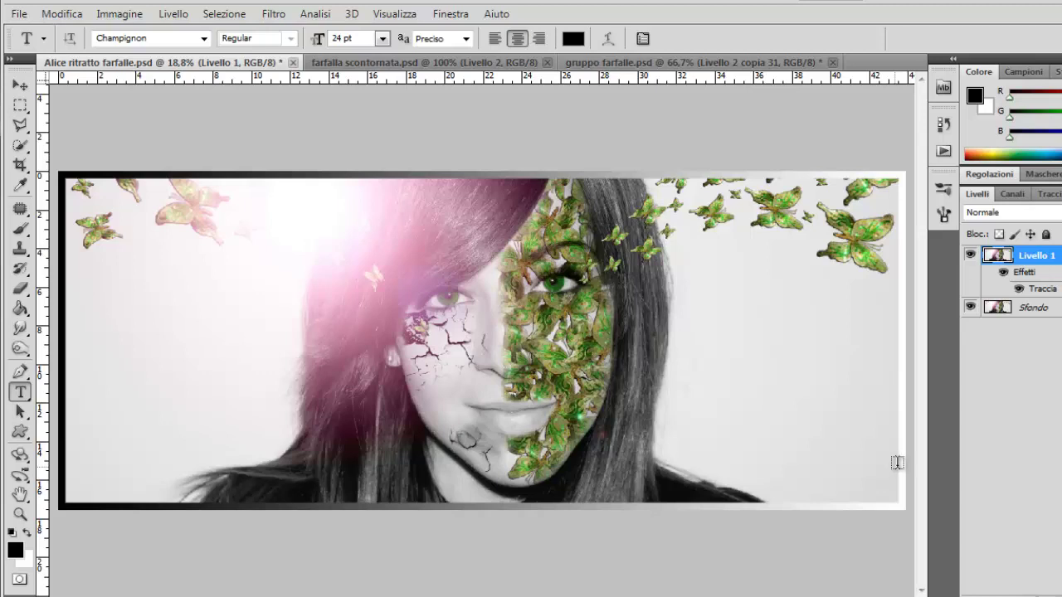
{"action": "left_click_drag", "start_coordinate": [897, 462], "coordinate": [896, 468]}
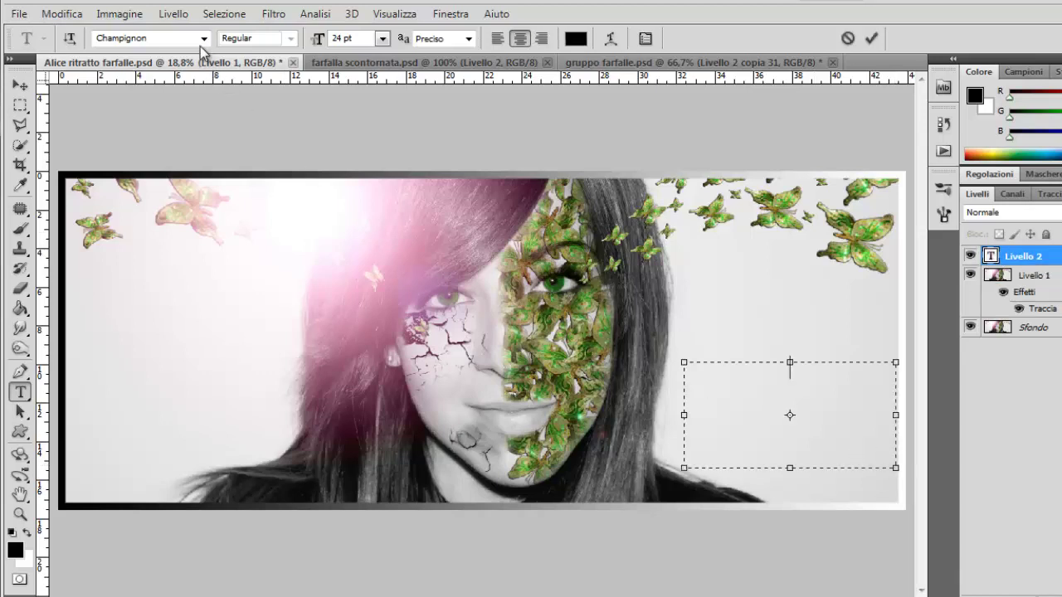
{"action": "left_click", "coordinate": [382, 39]}
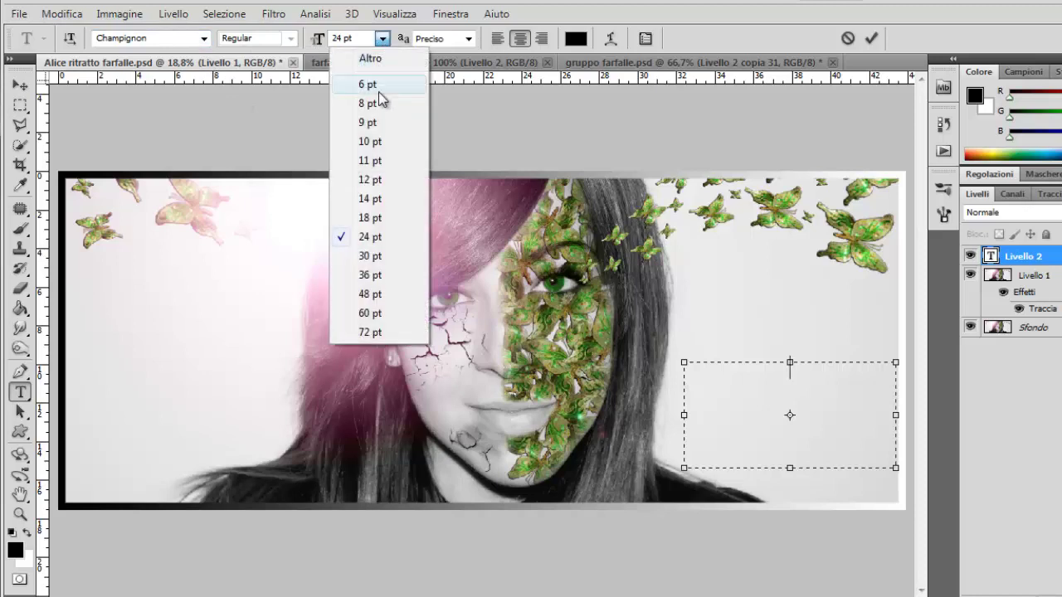
{"action": "left_click", "coordinate": [378, 275]}
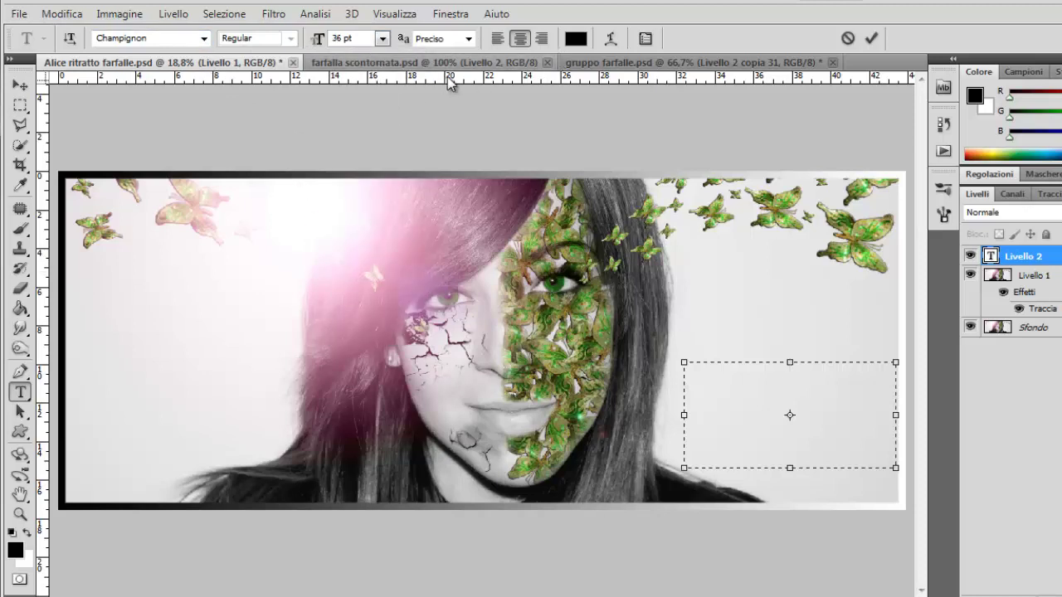
{"action": "type", "text": "M"}
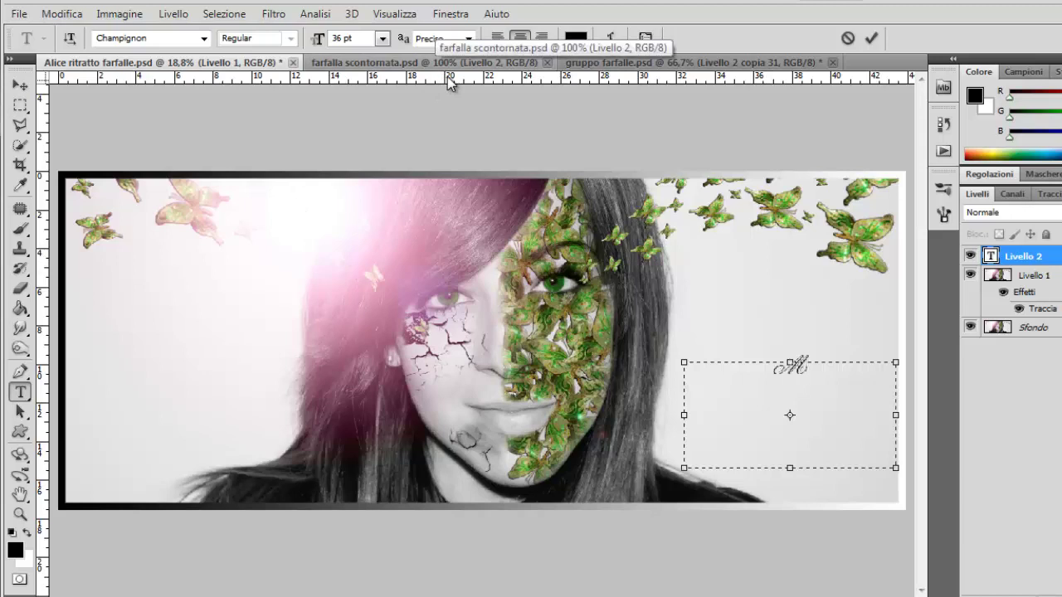
{"action": "type", "text": "G"}
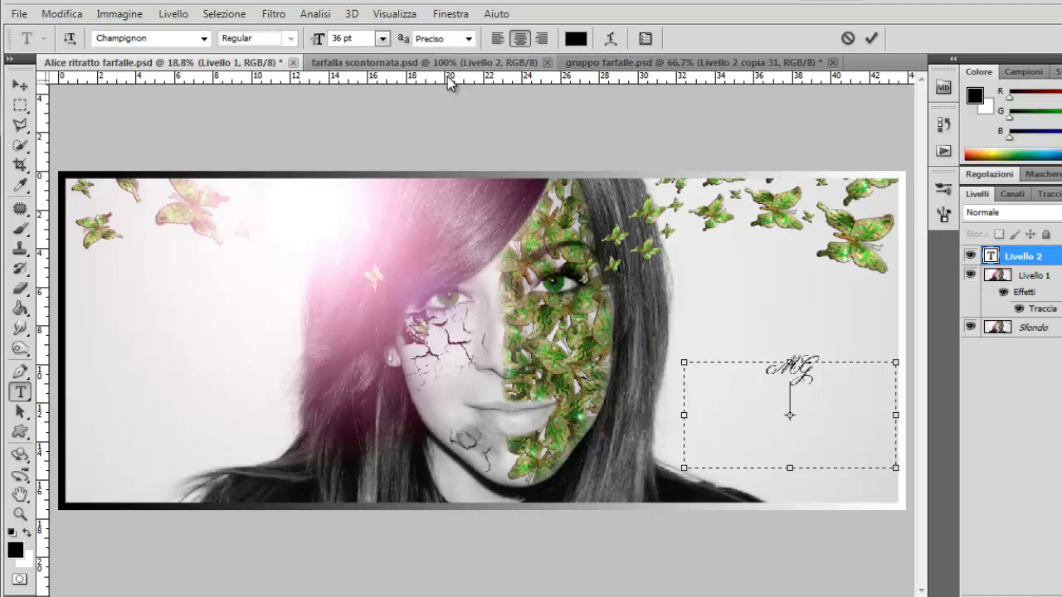
Step: Add a second line 'PhotoGrafica' at 30 pt and commit the signature text
{"action": "left_click", "coordinate": [382, 38]}
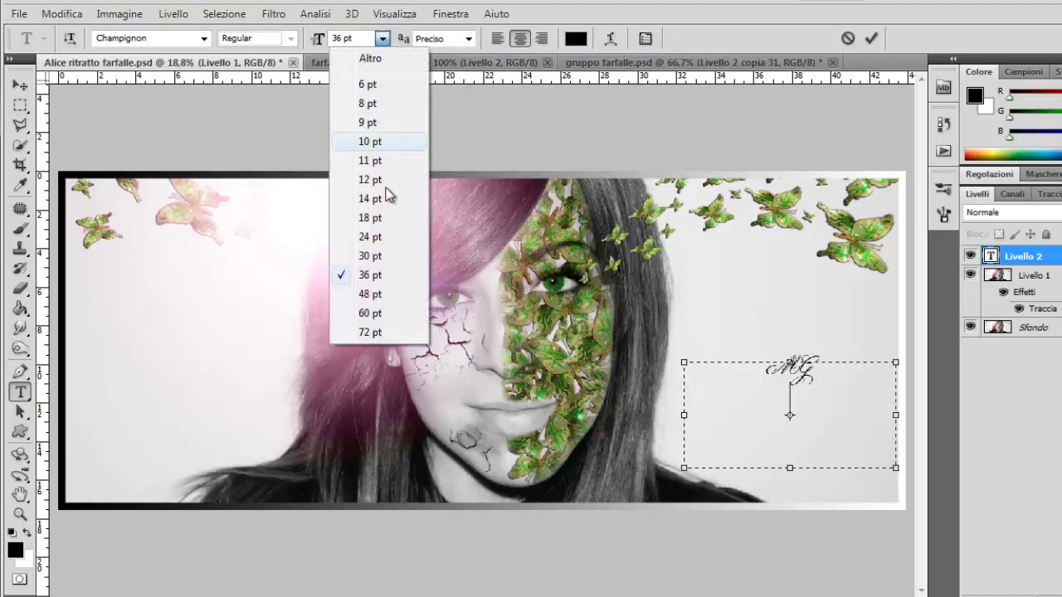
{"action": "left_click", "coordinate": [370, 255]}
{"action": "key", "text": "Return"}
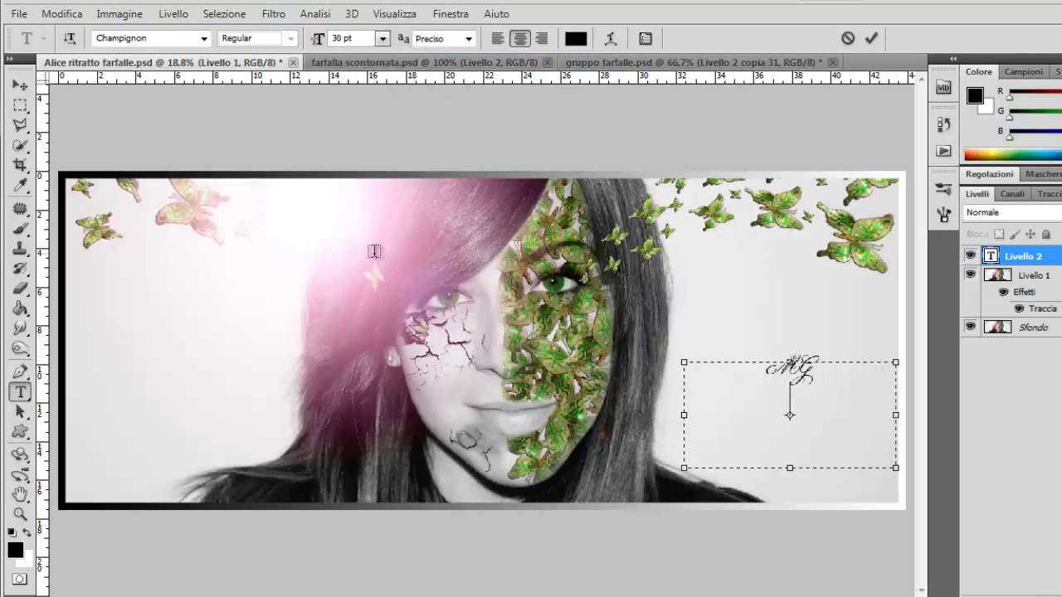
{"action": "type", "text": "Photo"}
{"action": "type", "text": "Gr"}
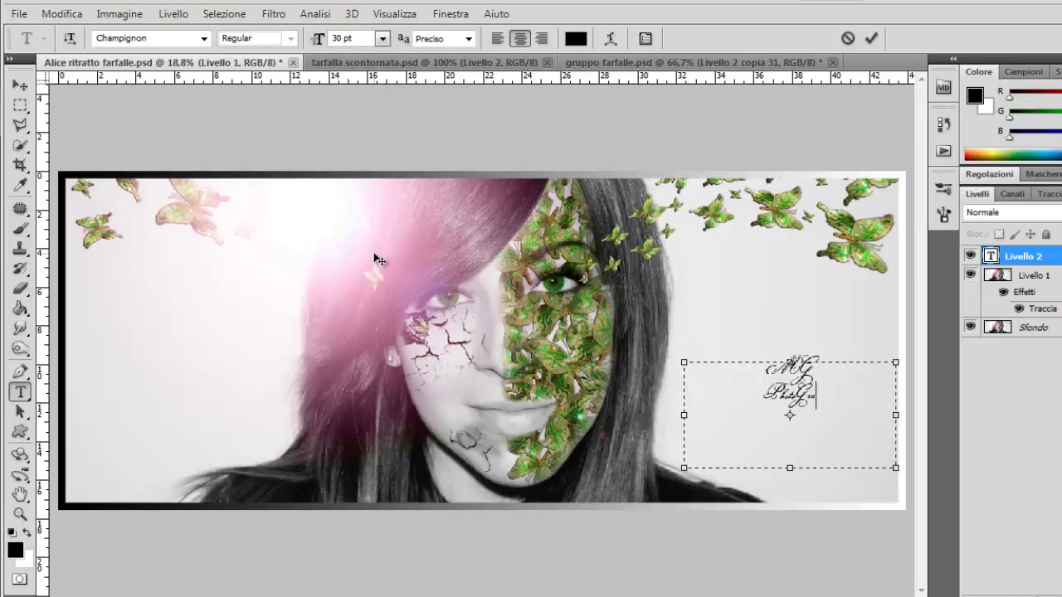
{"action": "type", "text": "afica"}
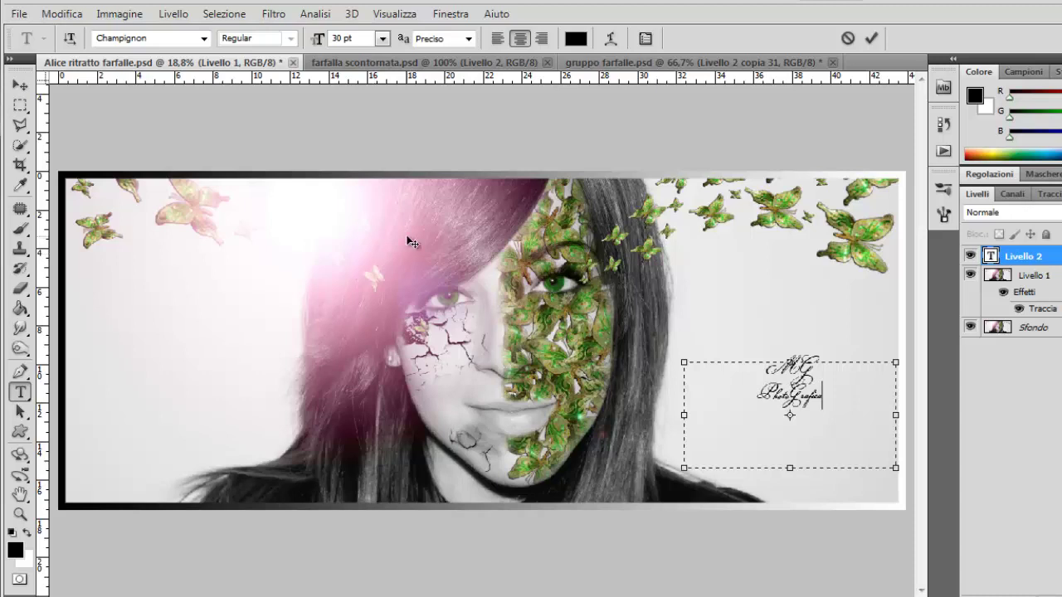
{"action": "left_click", "coordinate": [1046, 275]}
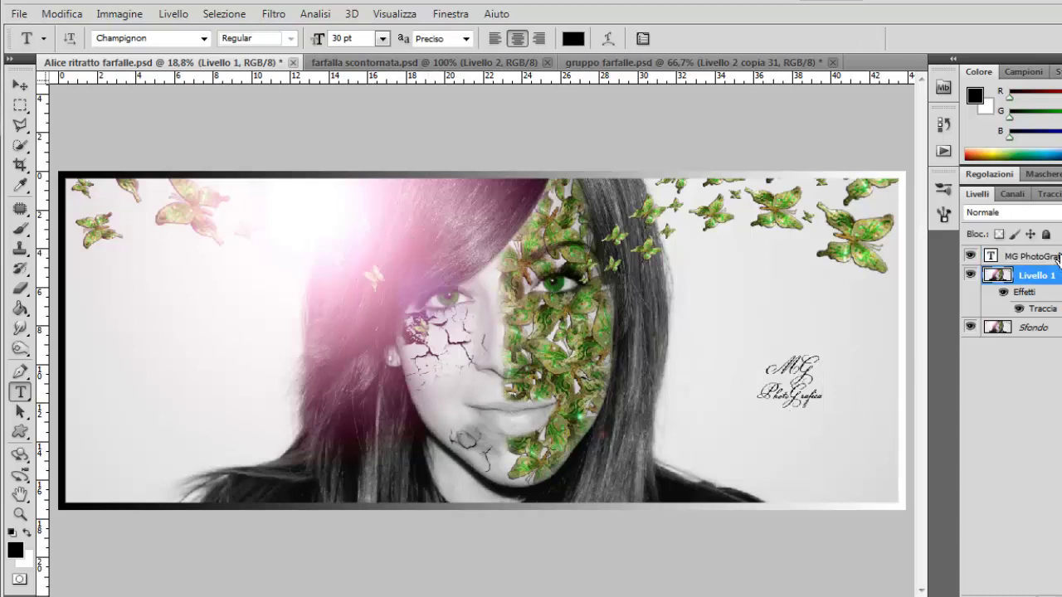
{"action": "left_click", "coordinate": [1054, 258]}
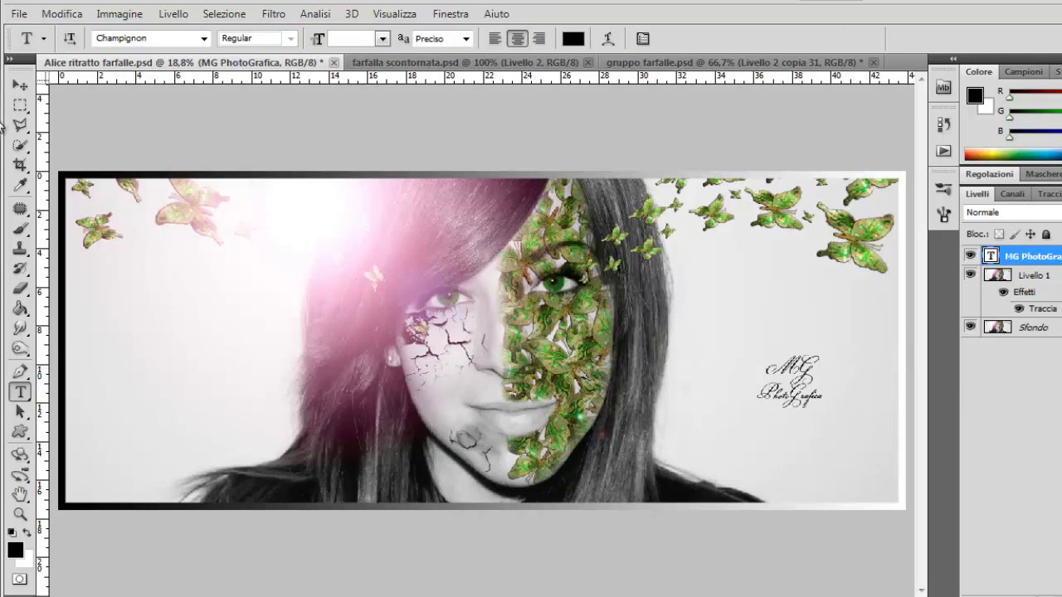
{"action": "left_click", "coordinate": [20, 85]}
Step: Drag the signature into the bottom-right corner and flatten all layers with Unico livello
{"action": "mouse_move", "coordinate": [792, 380]}
{"action": "left_mouse_down"}
{"action": "mouse_move", "coordinate": [846, 463]}
{"action": "mouse_move", "coordinate": [862, 468]}
{"action": "left_mouse_up"}
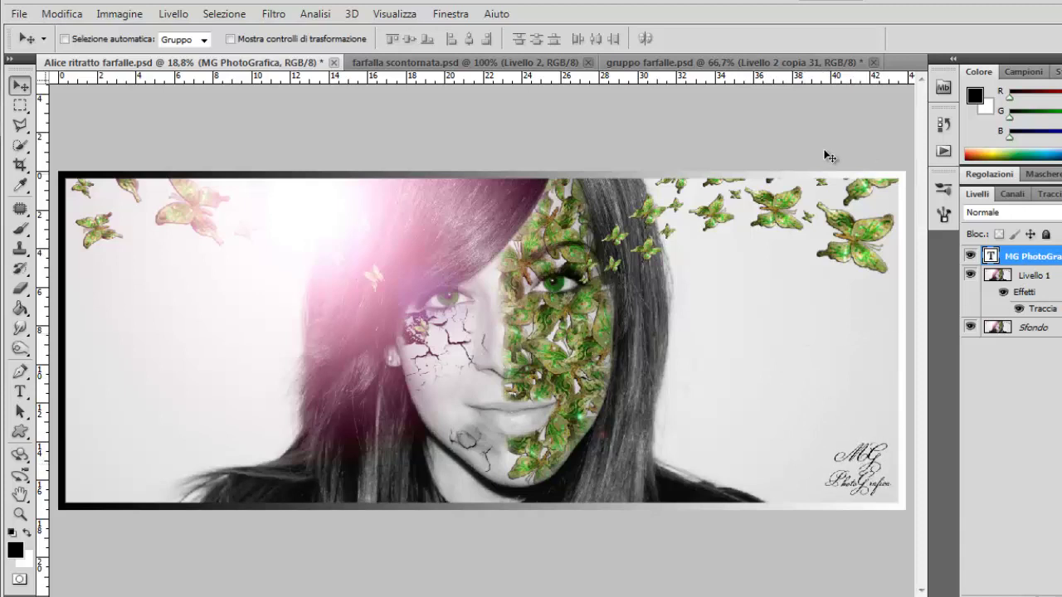
{"action": "left_click", "coordinate": [173, 14]}
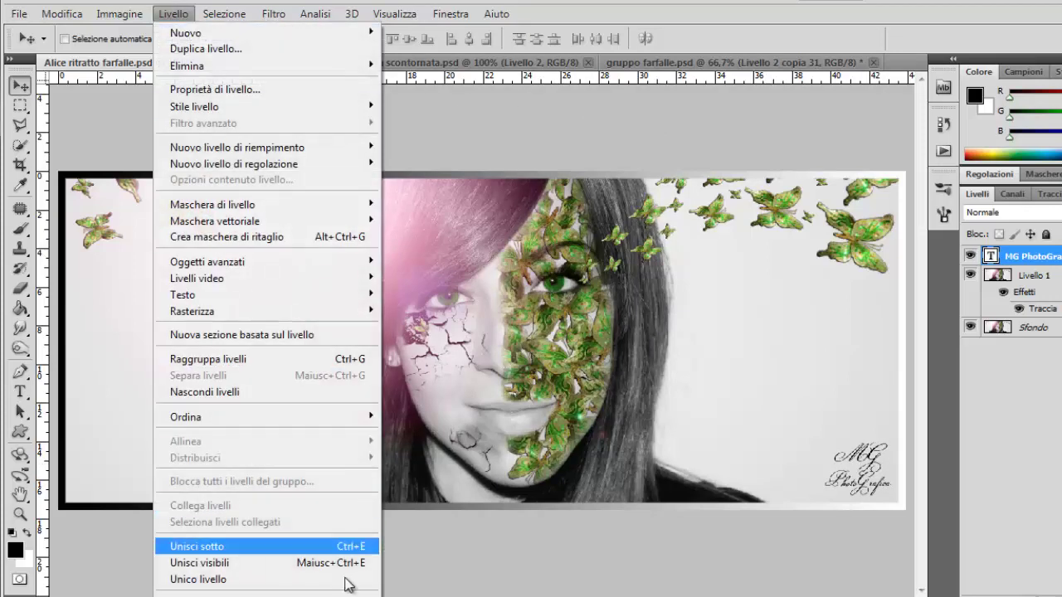
{"action": "left_click", "coordinate": [345, 579]}
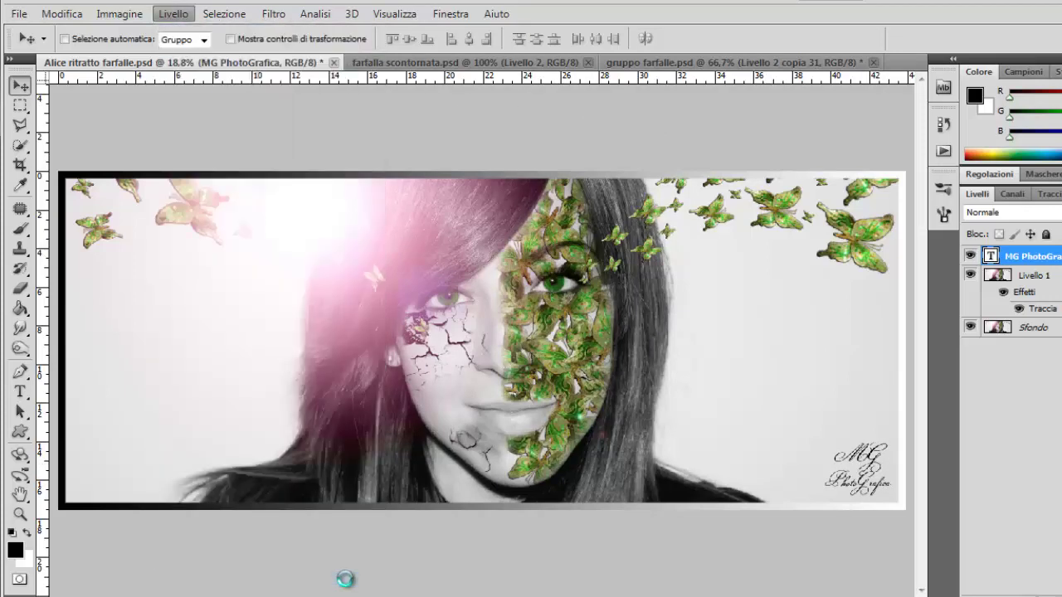